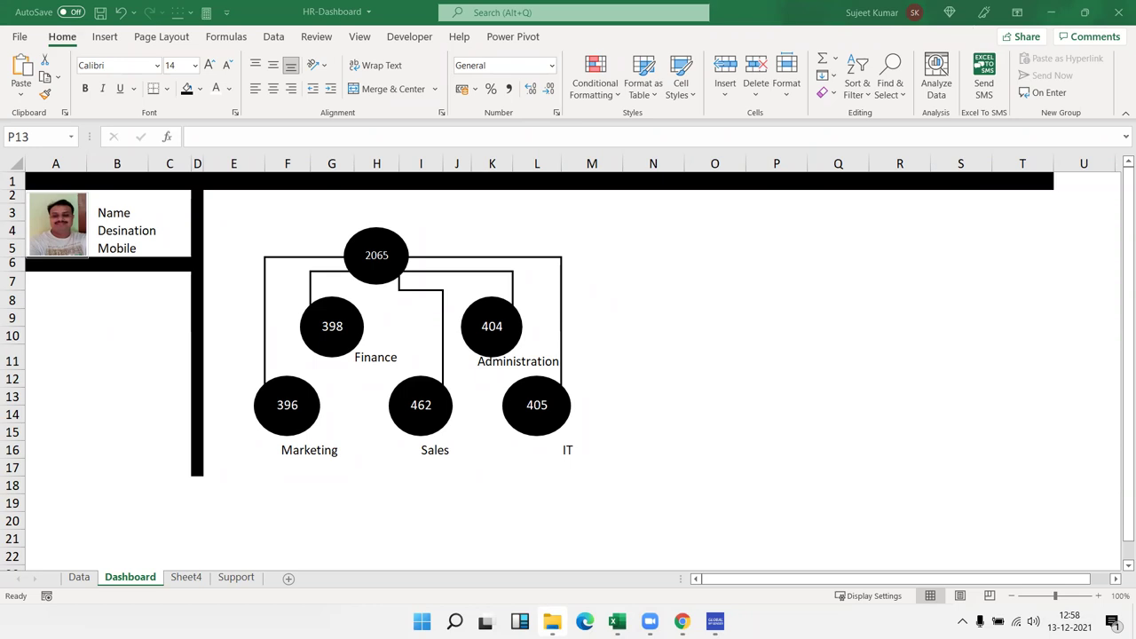
# Switch from the HR-Dashboard workbook to the WhatsApp Web chat in Chrome.
pyautogui.hotkey('alt', 'Tab')
pyautogui.scroll(5, 483, 257)
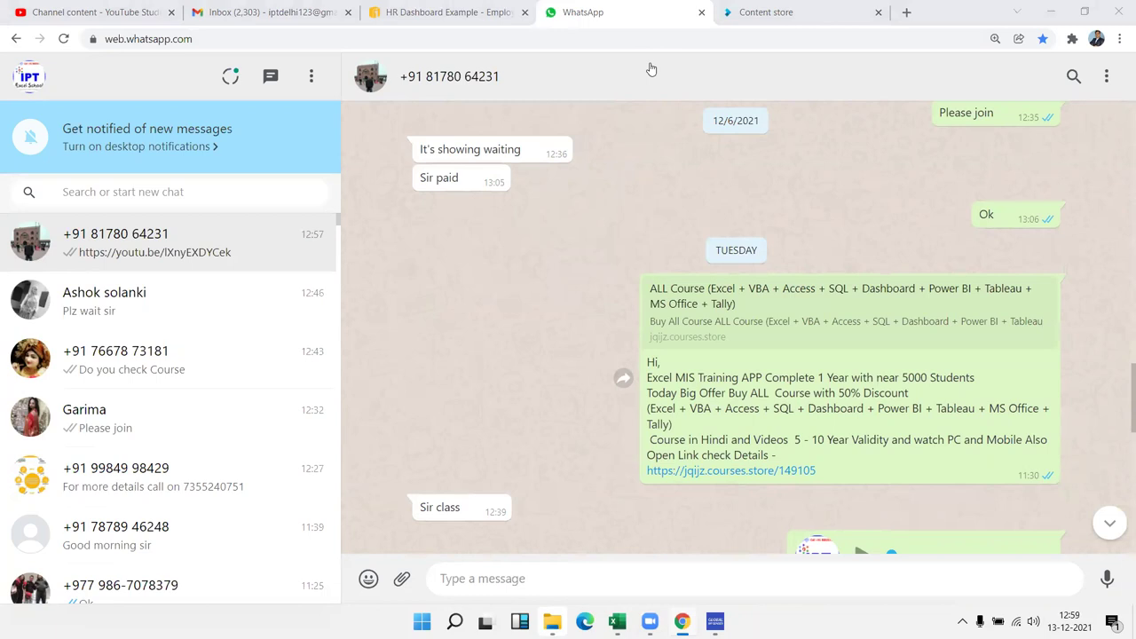
# Review the iDashboards HR dashboard example tab, then return to the Excel workbook.
pyautogui.hotkey('ctrl', 'shift', 'Tab')
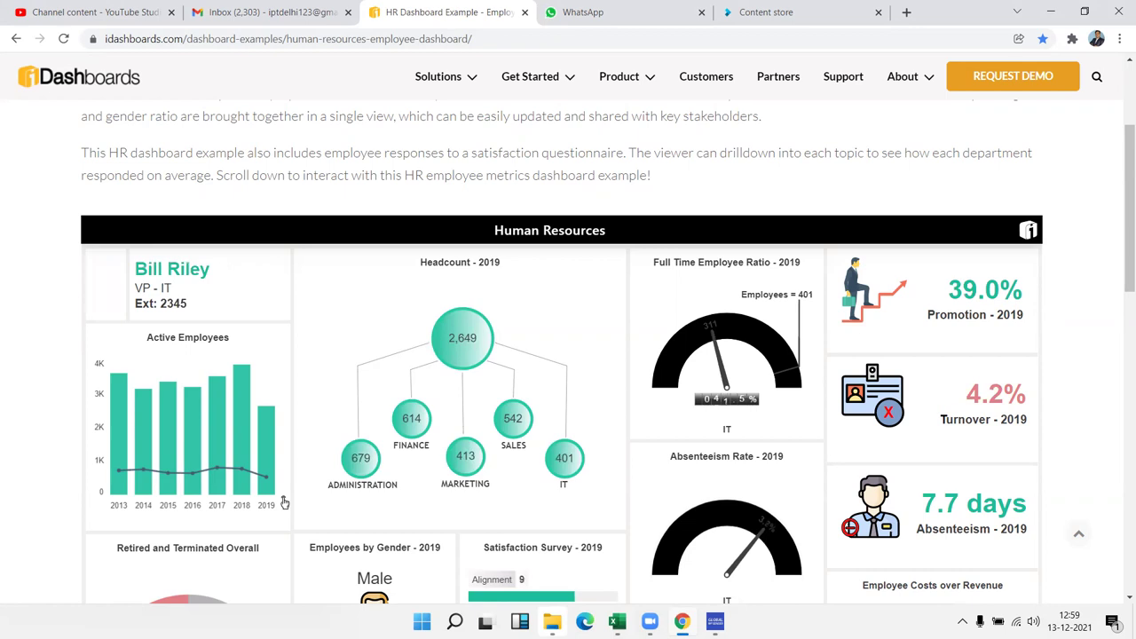
pyautogui.hotkey('alt', 'Tab')
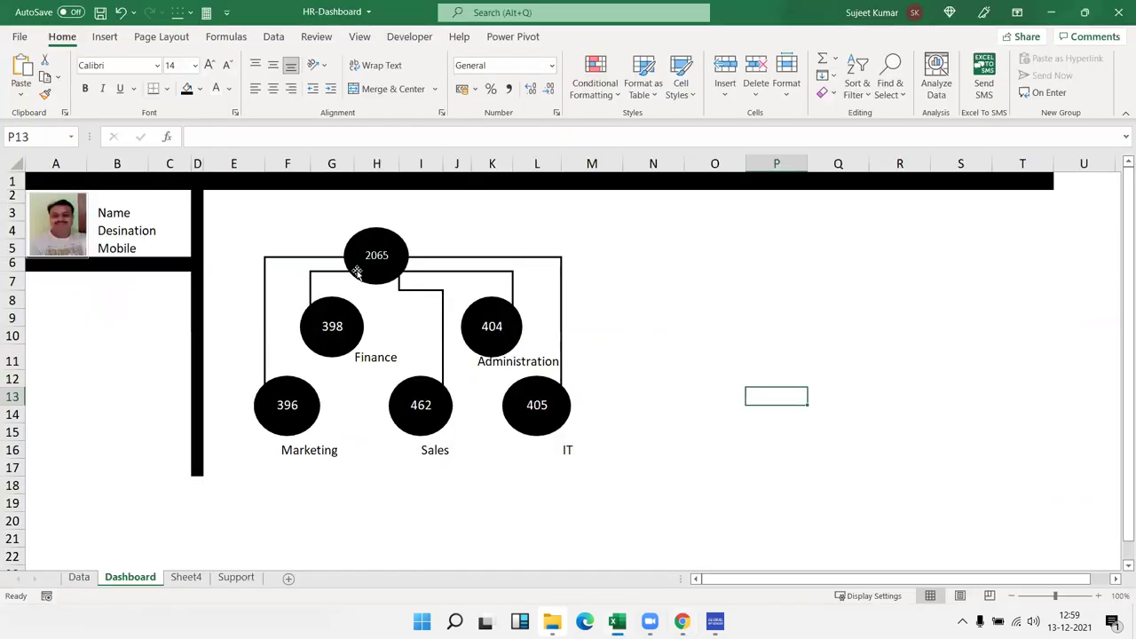
# Enter employee ID 1 in cell F3 of the Dashboard.
pyautogui.click(277, 216)
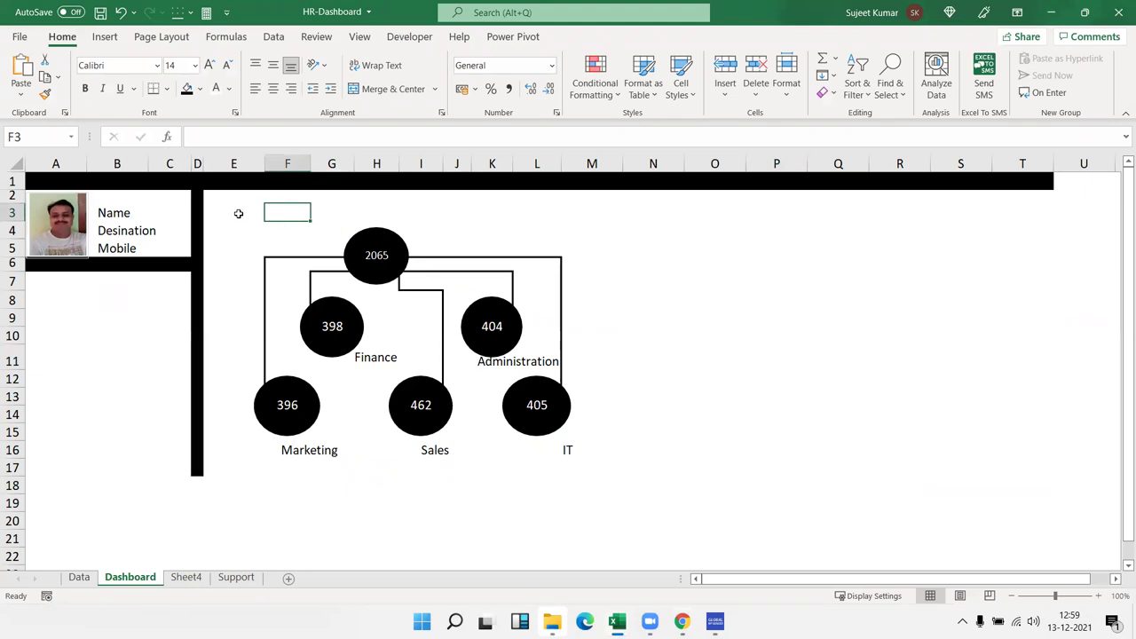
pyautogui.click(217, 216)
pyautogui.click(297, 221)
pyautogui.write('1')
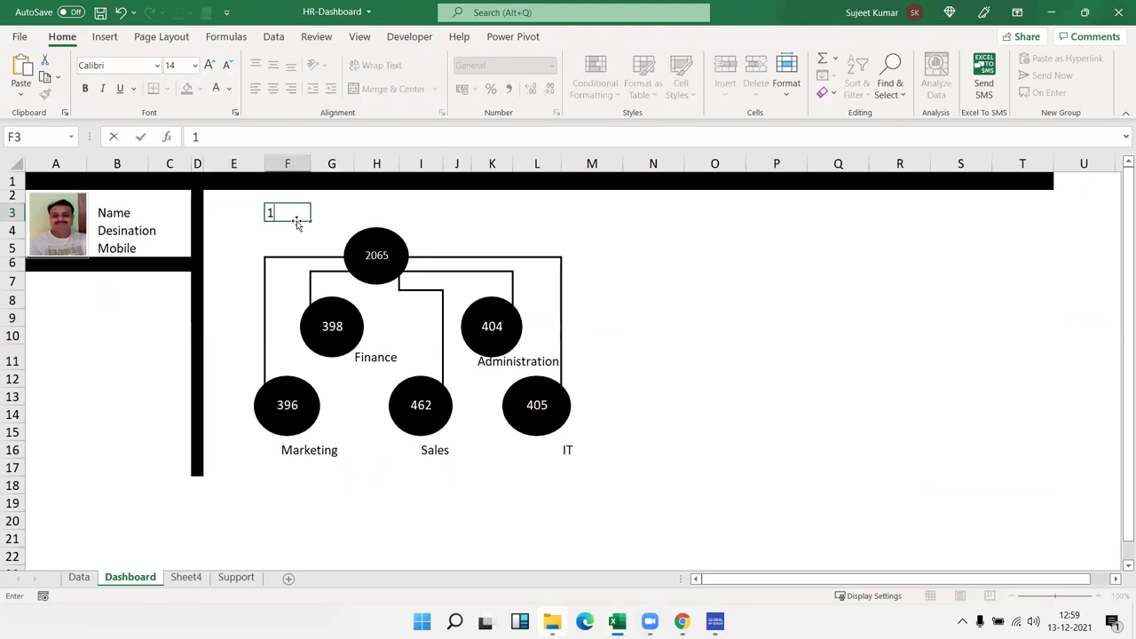
pyautogui.press('Return')
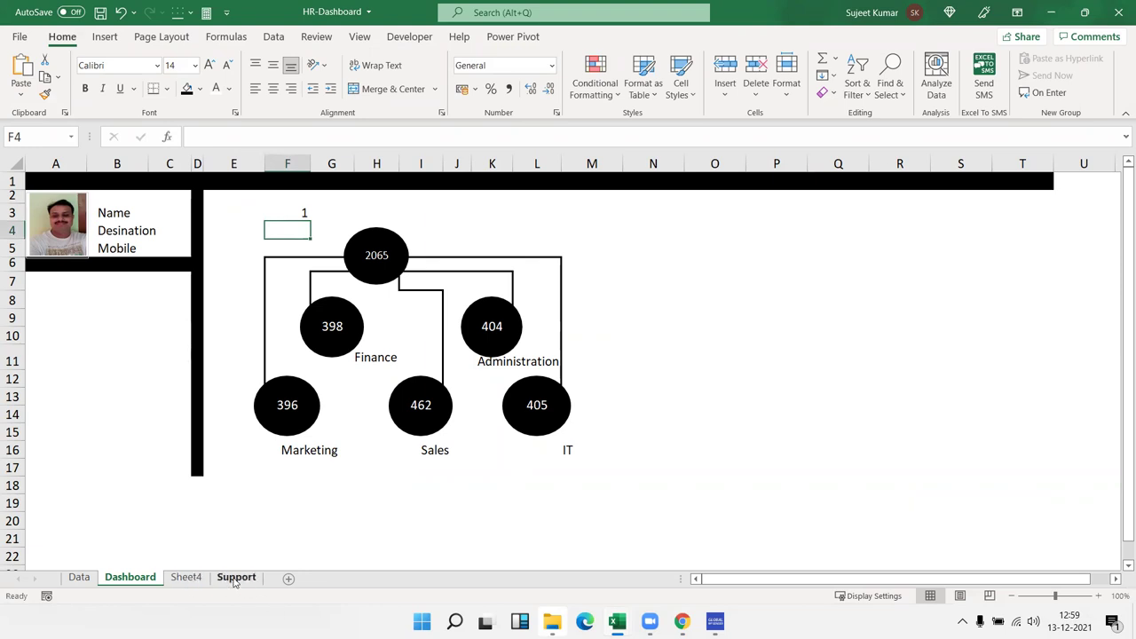
# Copy the first employee's photo cell E2 on Sheet4.
pyautogui.click(189, 578)
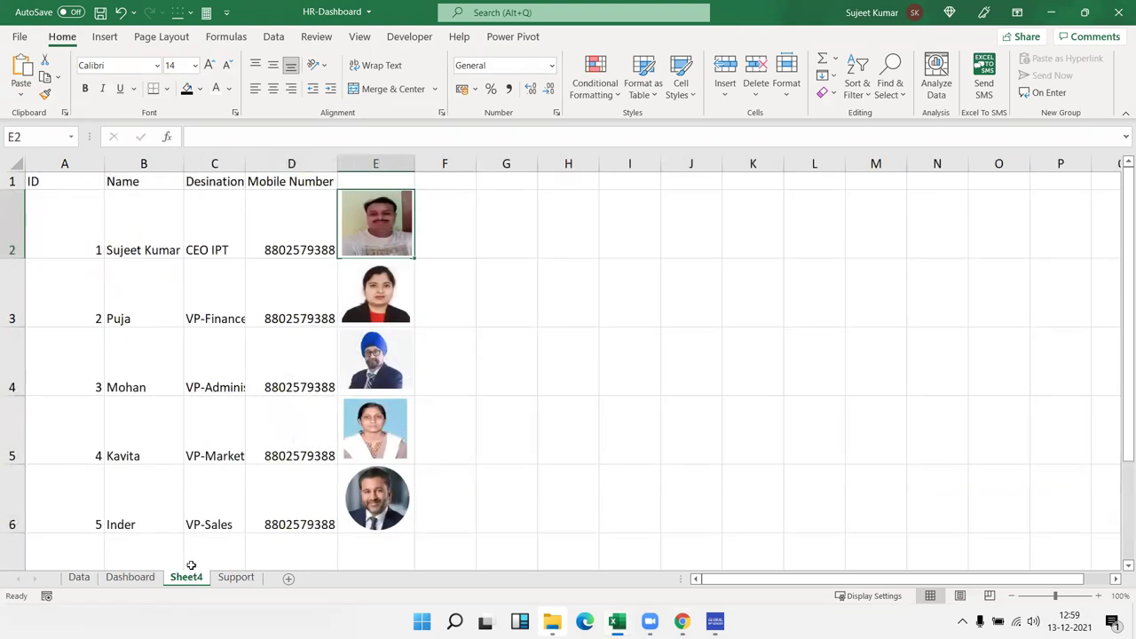
pyautogui.click(151, 248)
pyautogui.moveTo(151, 248); pyautogui.dragTo(373, 232)
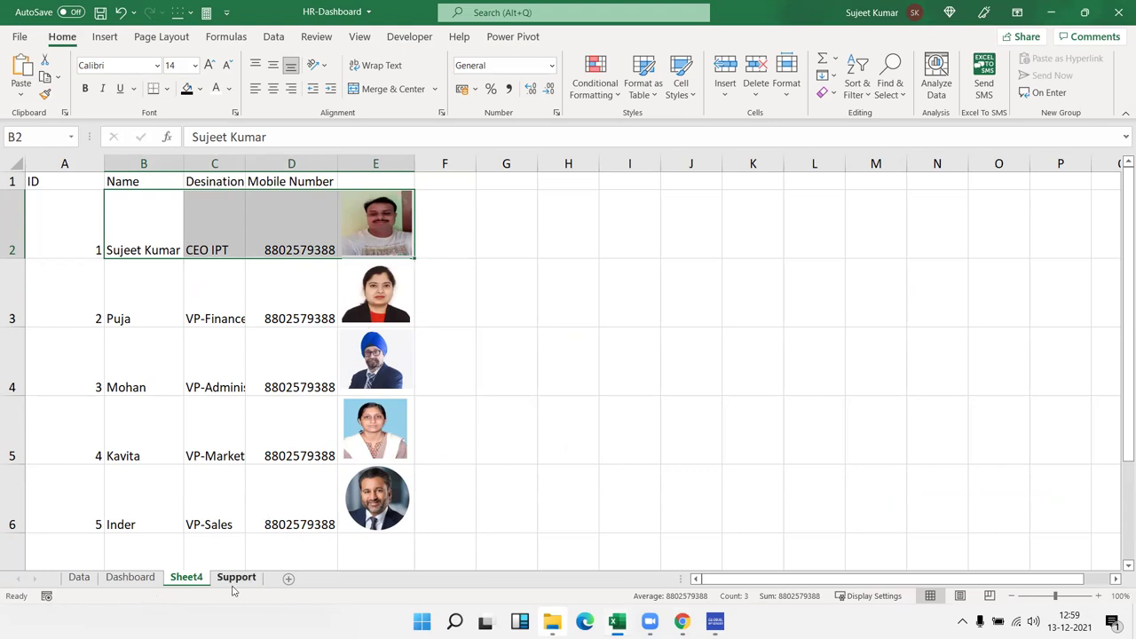
pyautogui.click(492, 304)
pyautogui.click(472, 206)
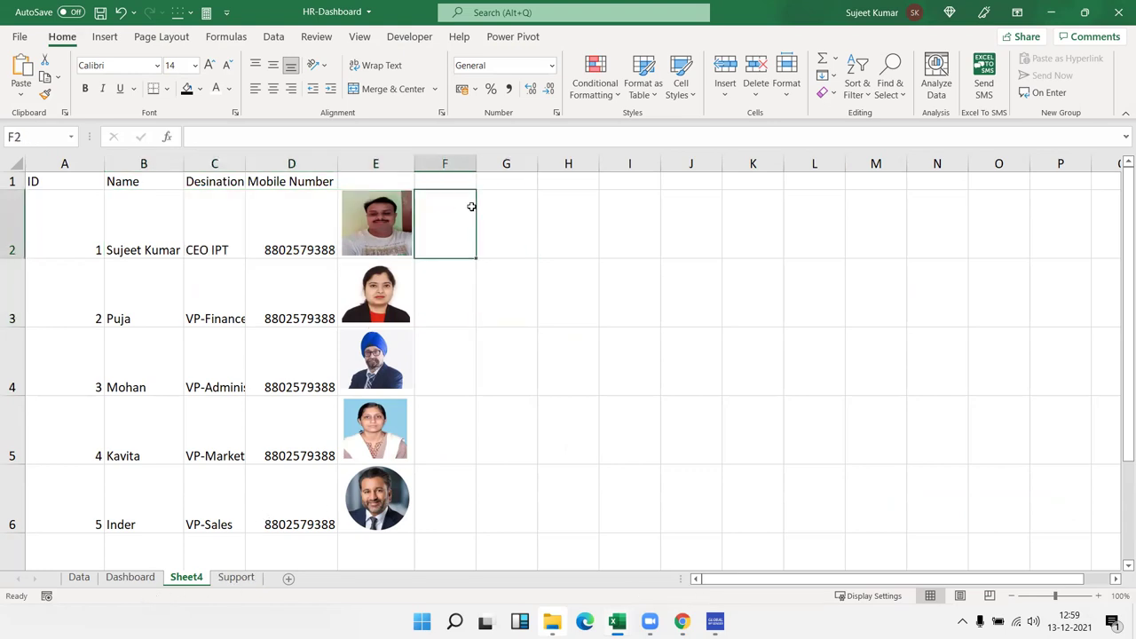
pyautogui.press('Left')
pyautogui.hotkey('ctrl', 'c')
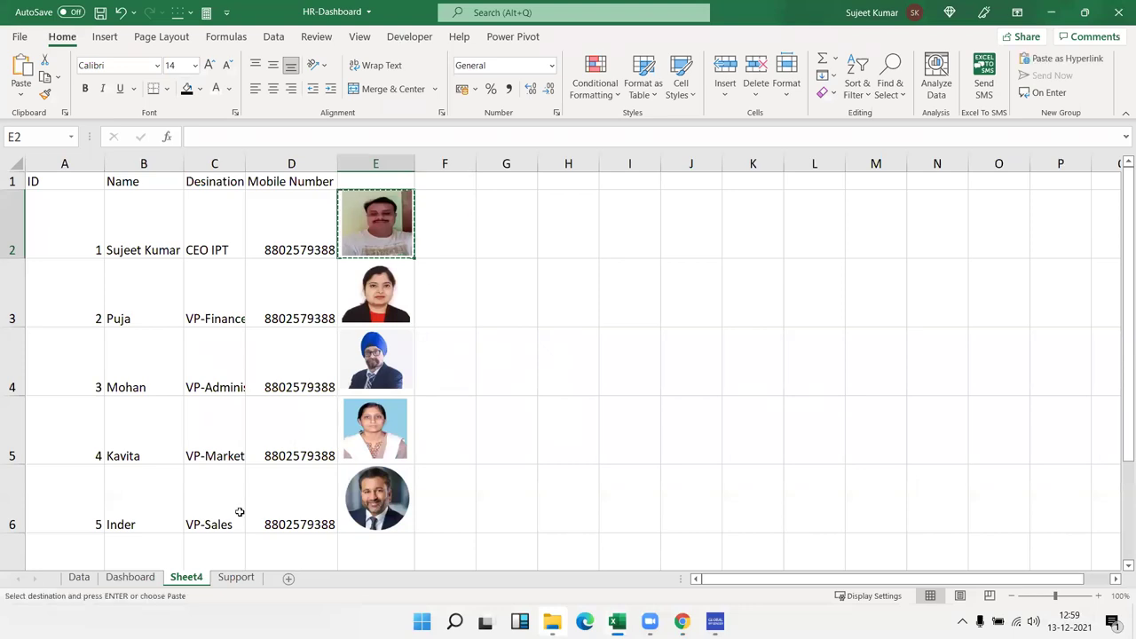
# Paste a Linked Picture at the Dashboard's top-left and confirm its =Sheet4!$E$2 formula.
pyautogui.click(129, 577)
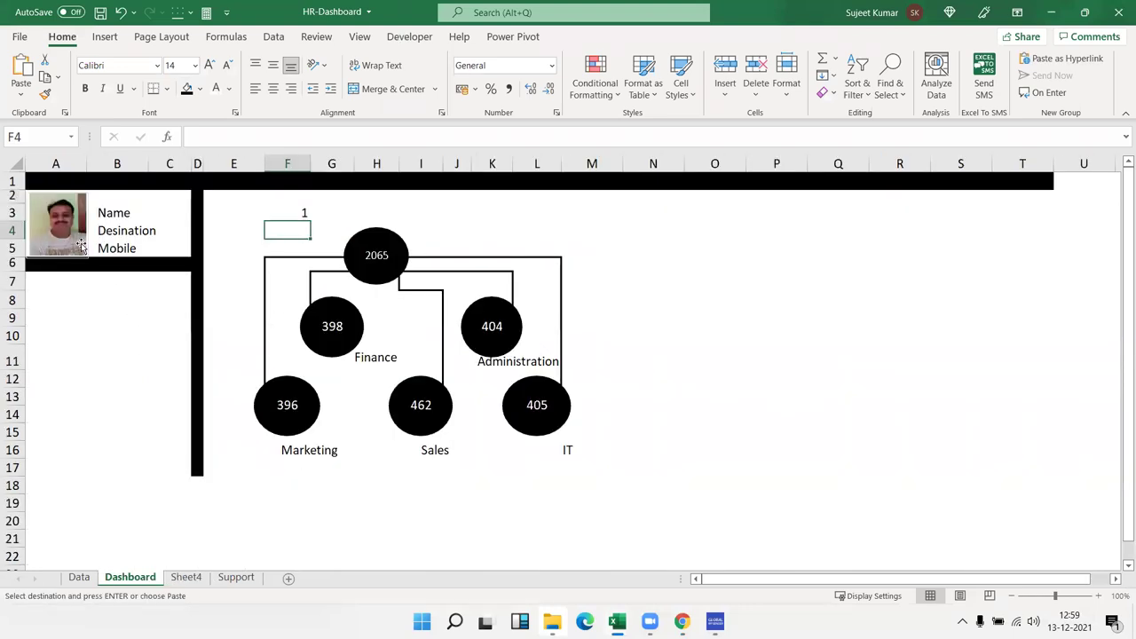
pyautogui.click(71, 233)
pyautogui.click(21, 95)
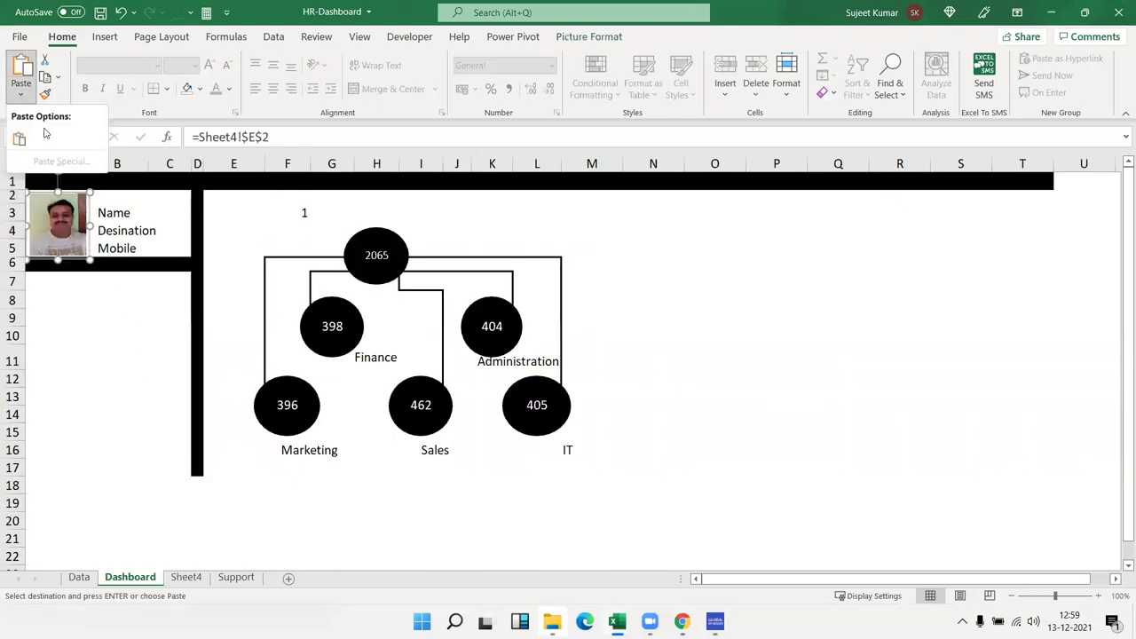
pyautogui.press('Escape')
pyautogui.press('Escape')
pyautogui.click(97, 323)
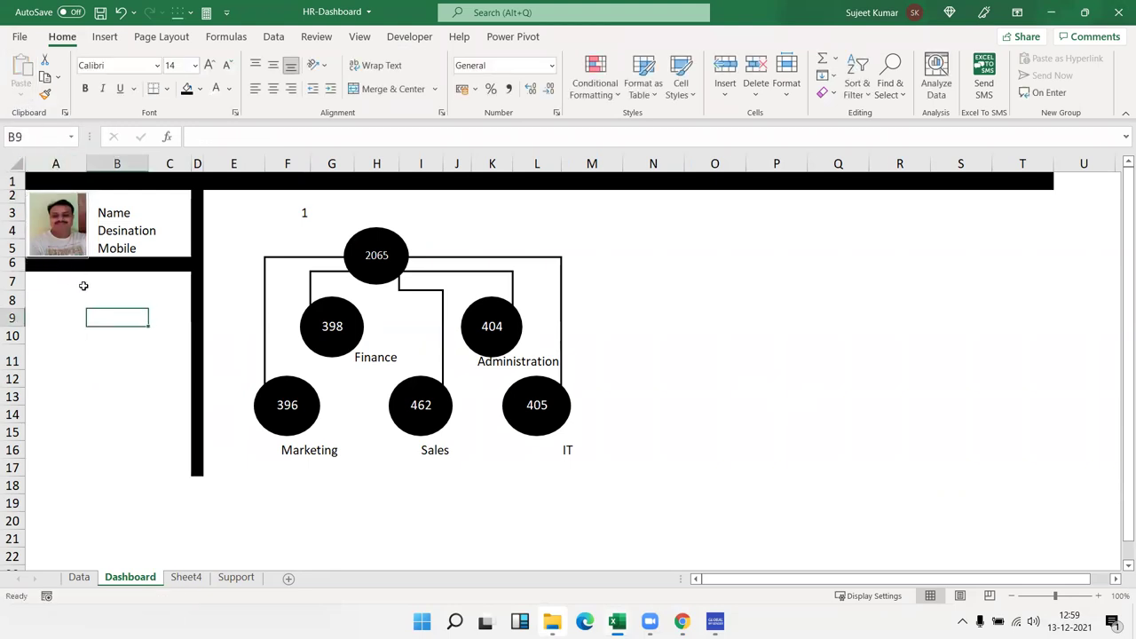
pyautogui.hotkey('ctrl', 'c')
pyautogui.click(21, 95)
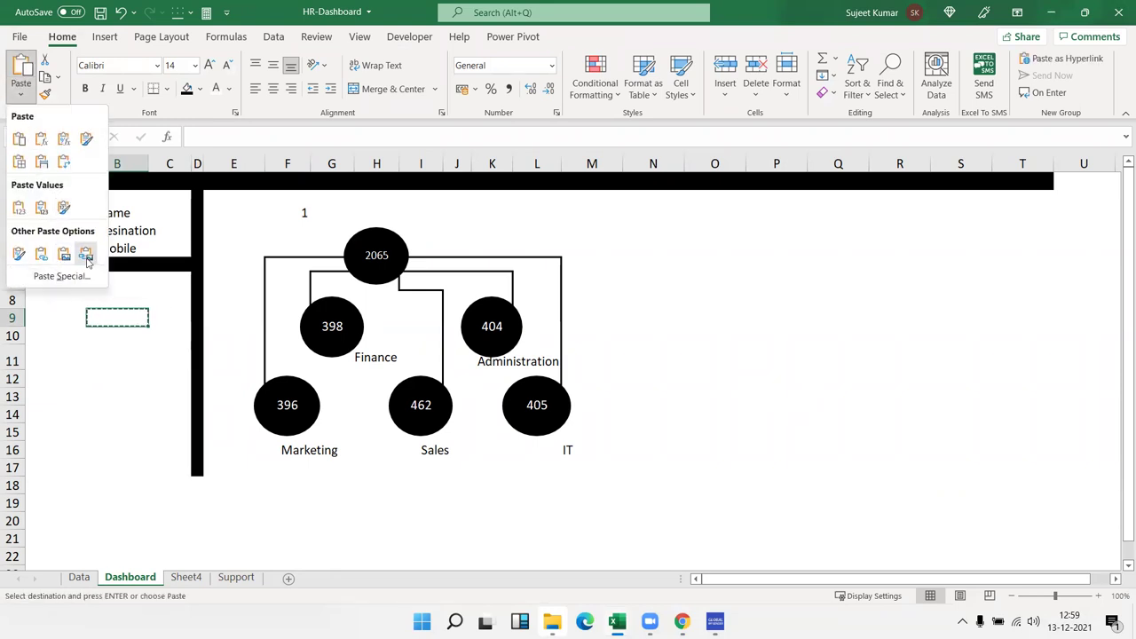
pyautogui.click(86, 254)
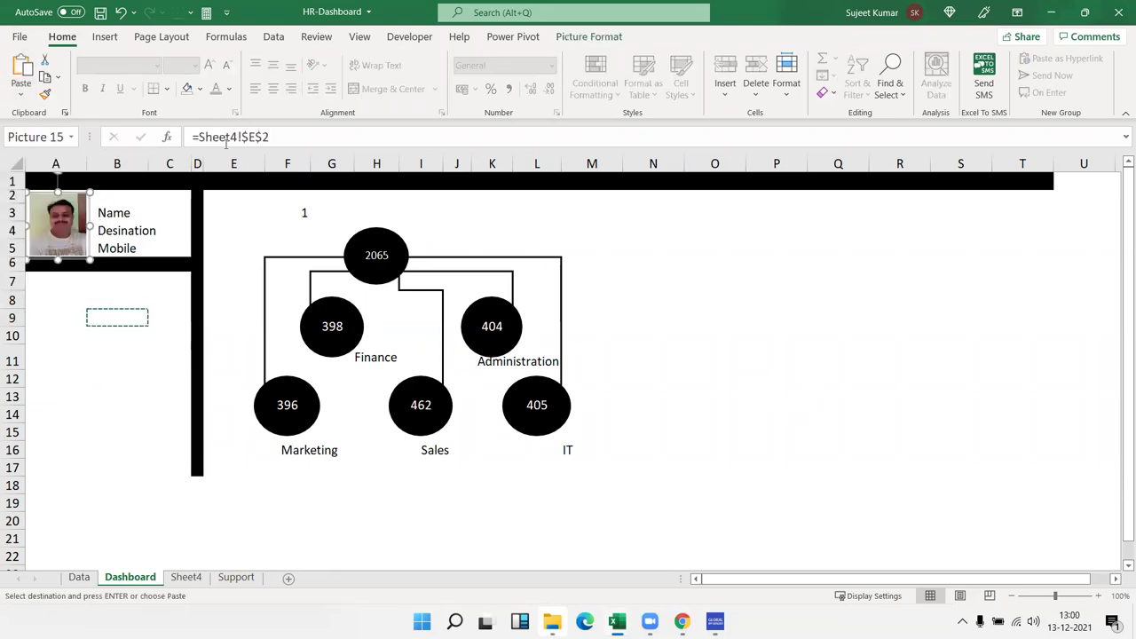
pyautogui.moveTo(293, 136); pyautogui.dragTo(199, 137)
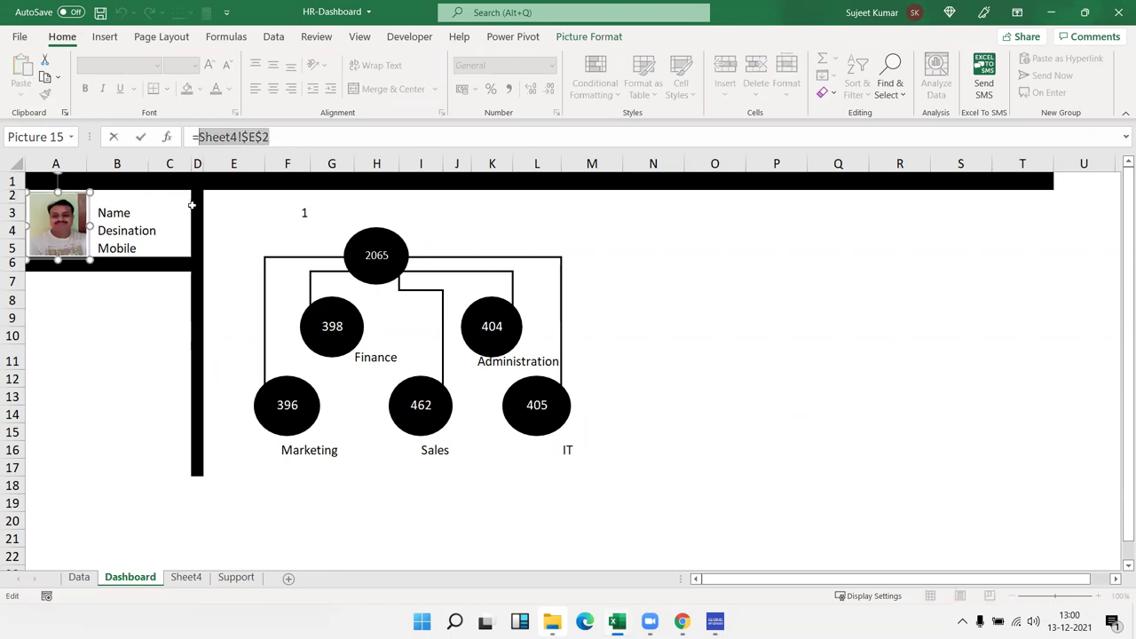
pyautogui.press('Return')
pyautogui.click(123, 211)
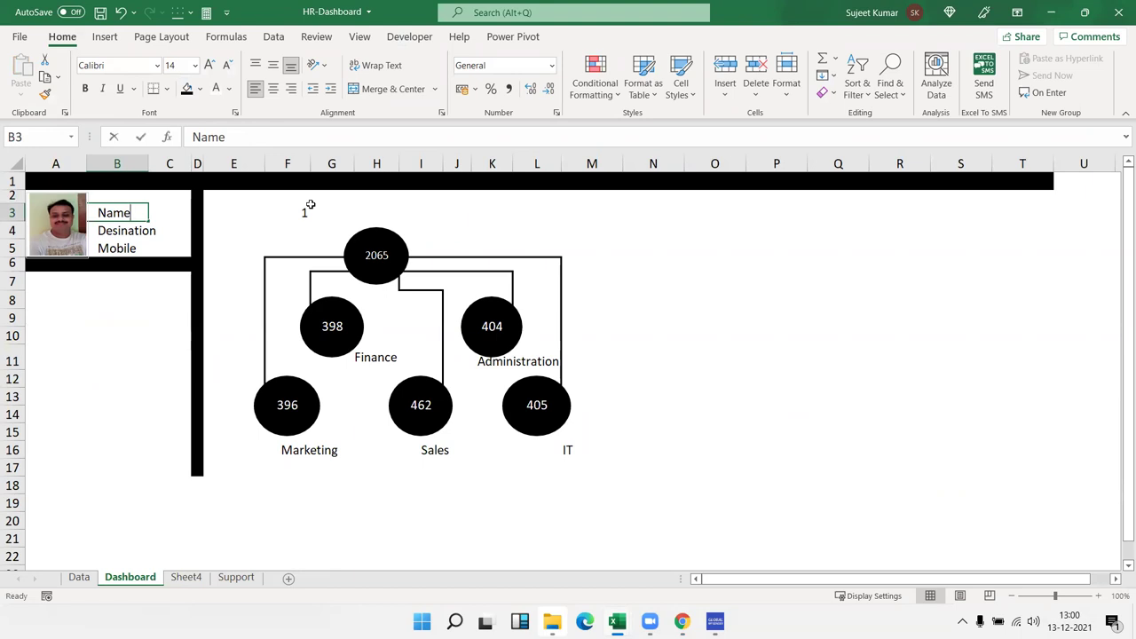
# Enter a name VLOOKUP in B3 on F3's ID against Sheet4 A:E, column 2, exact match.
pyautogui.write('=vl')
pyautogui.press('Tab')
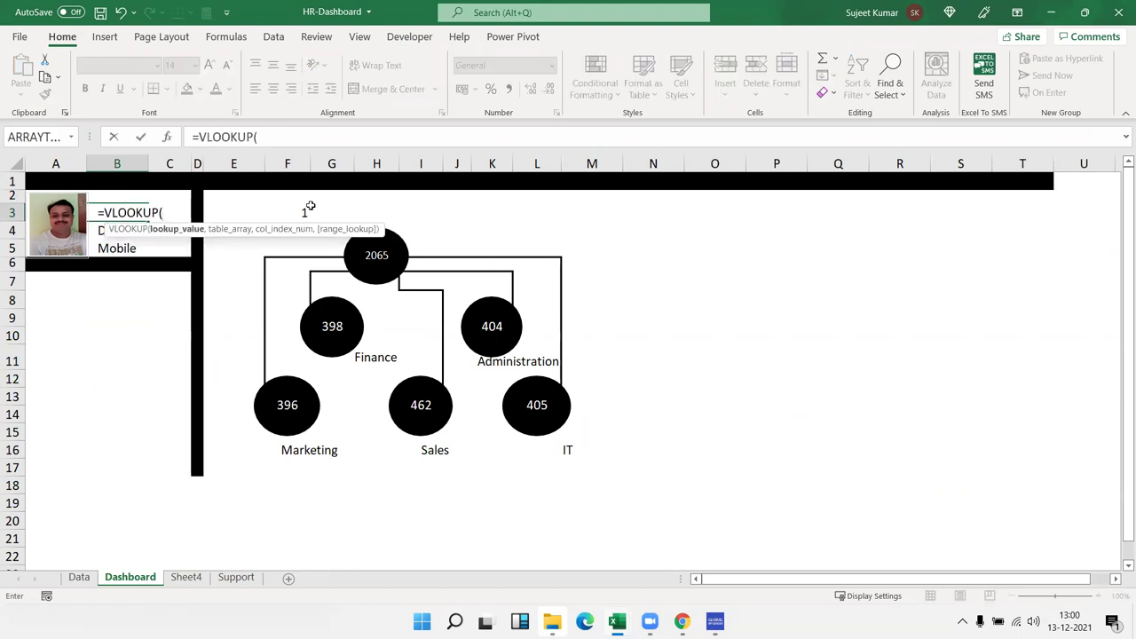
pyautogui.click(306, 210)
pyautogui.write(',')
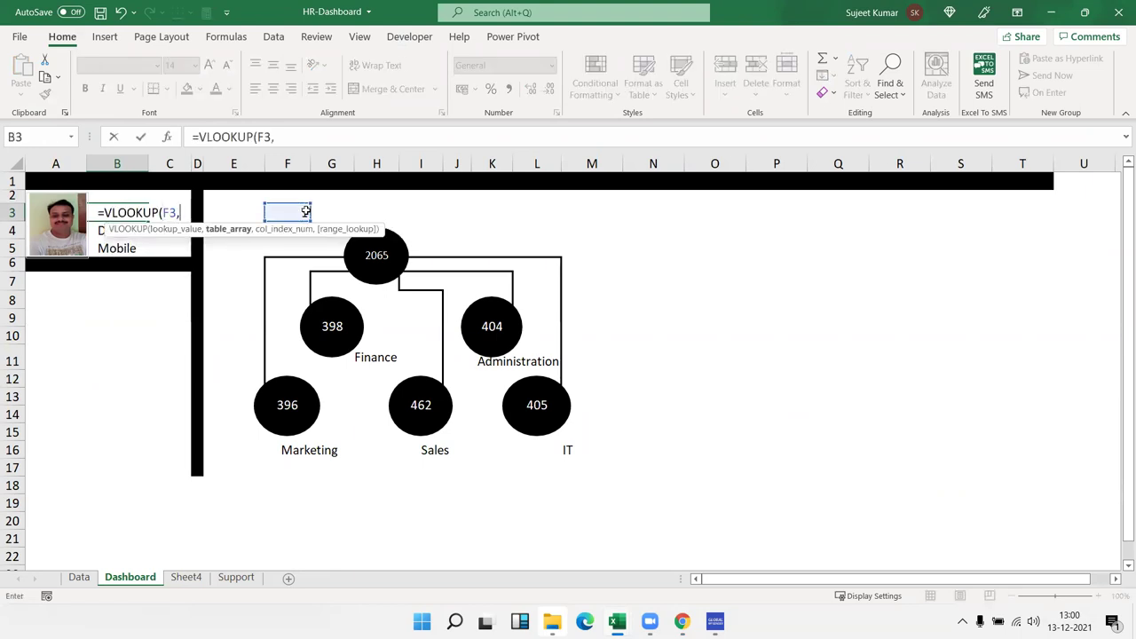
pyautogui.click(224, 581)
pyautogui.click(197, 580)
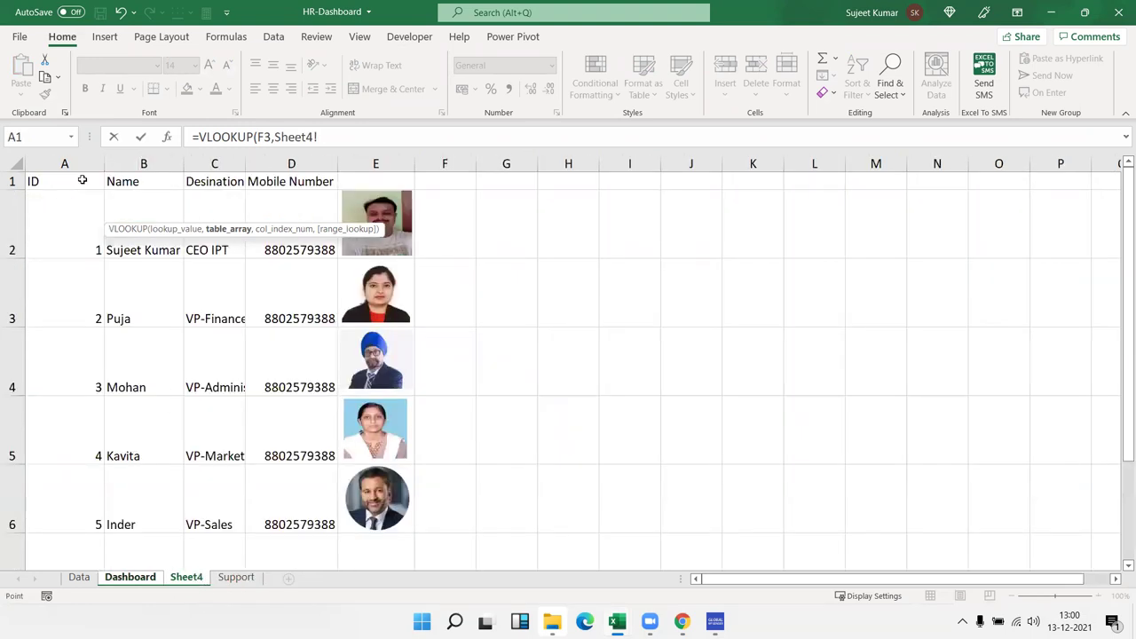
pyautogui.moveTo(66, 165); pyautogui.dragTo(368, 154)
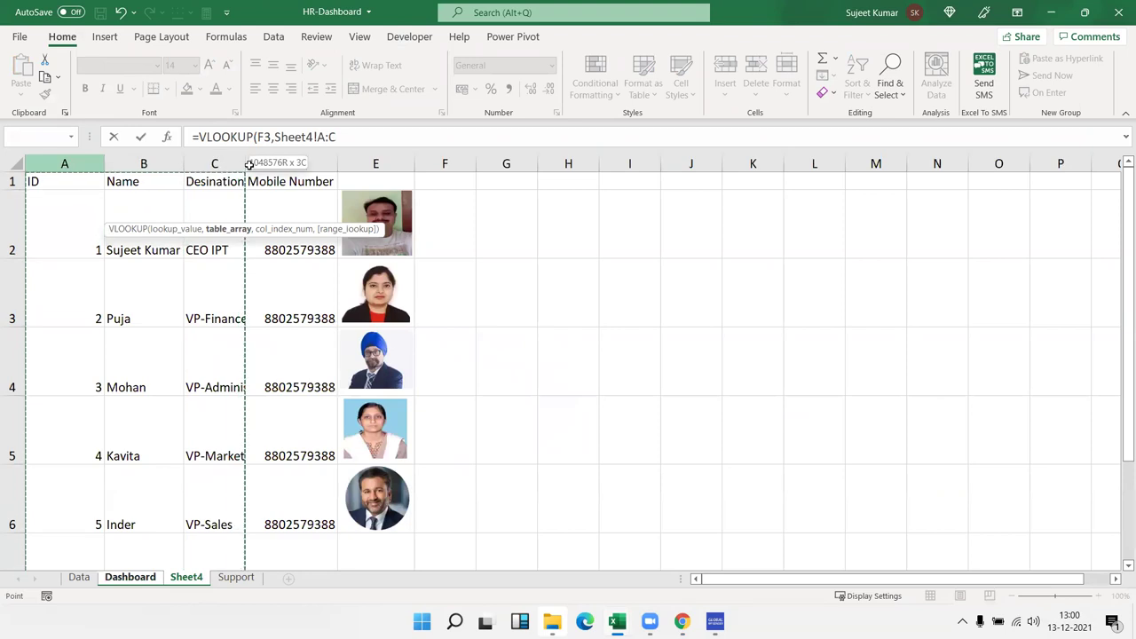
pyautogui.write(',')
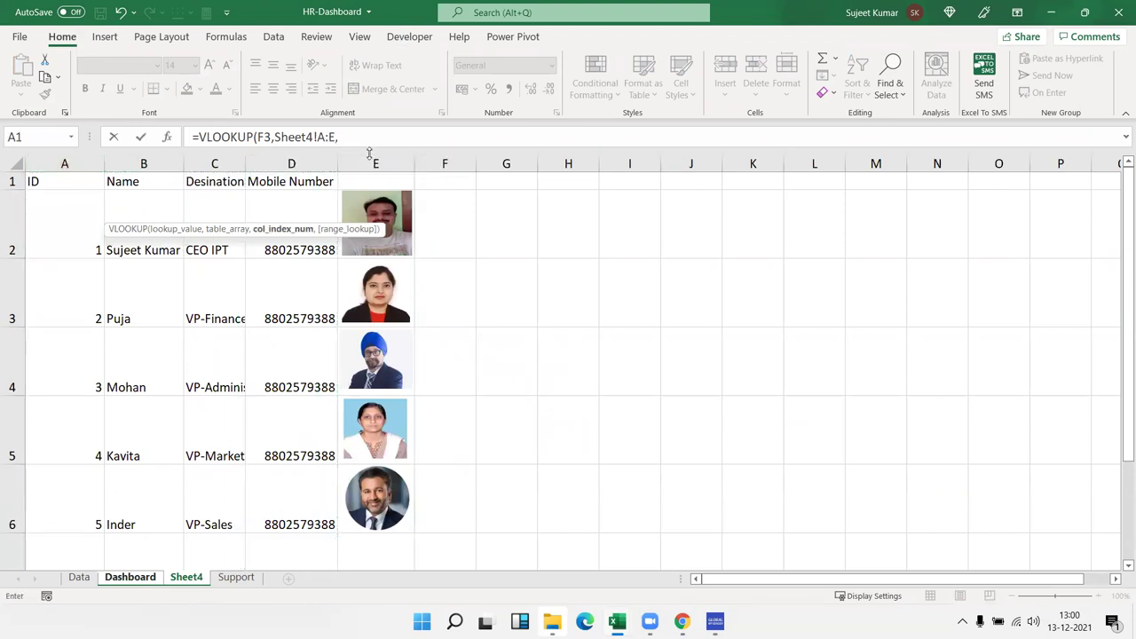
pyautogui.write('2,0')
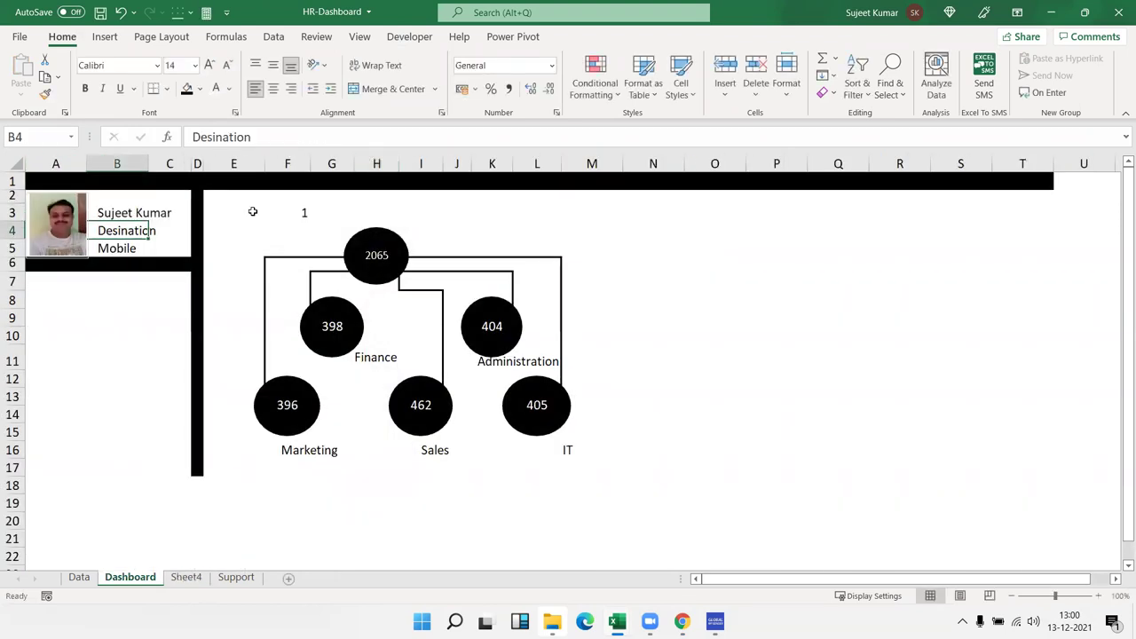
pyautogui.write('=vl')
# Enter a designation VLOOKUP in B4 on F3's ID against Sheet4 A:E, column 3.
pyautogui.press('Tab')
pyautogui.click(307, 210)
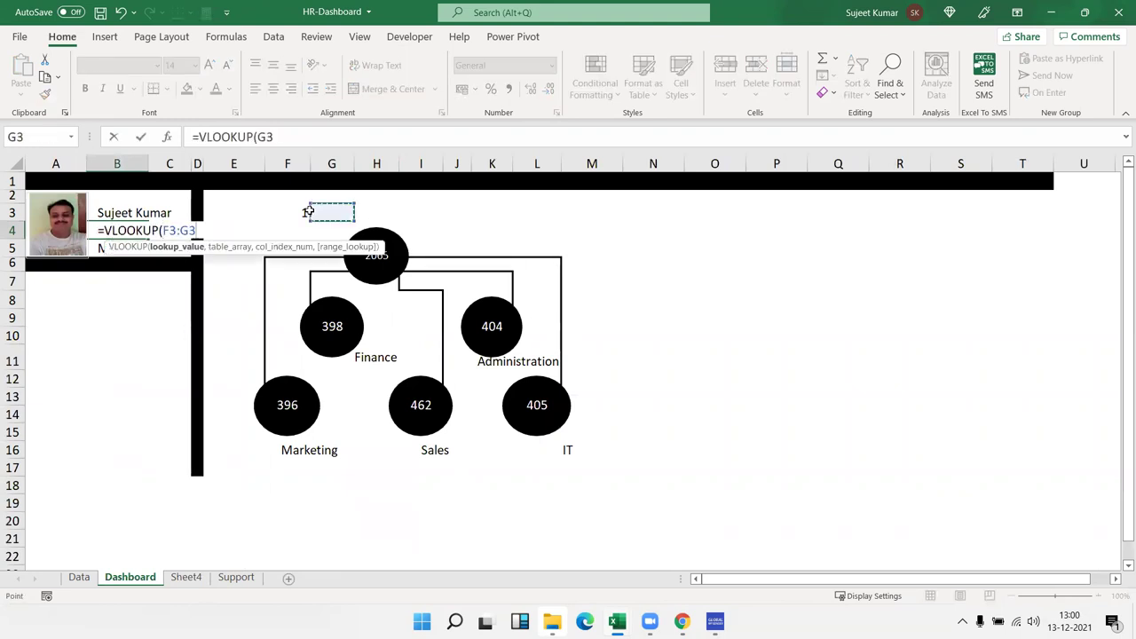
pyautogui.click(303, 213)
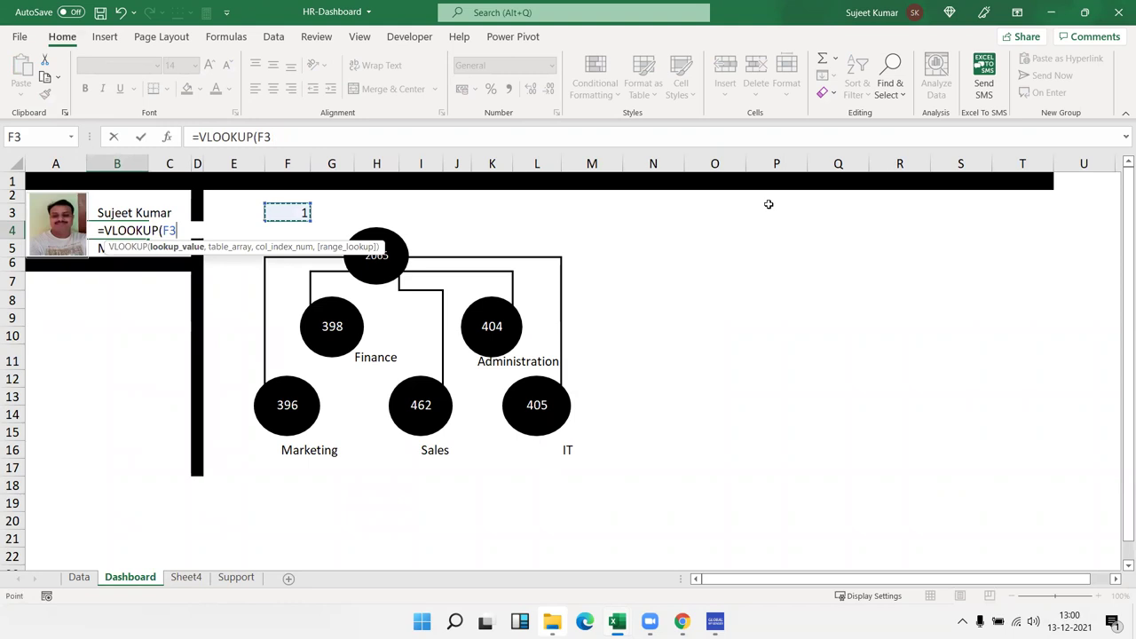
pyautogui.write(',')
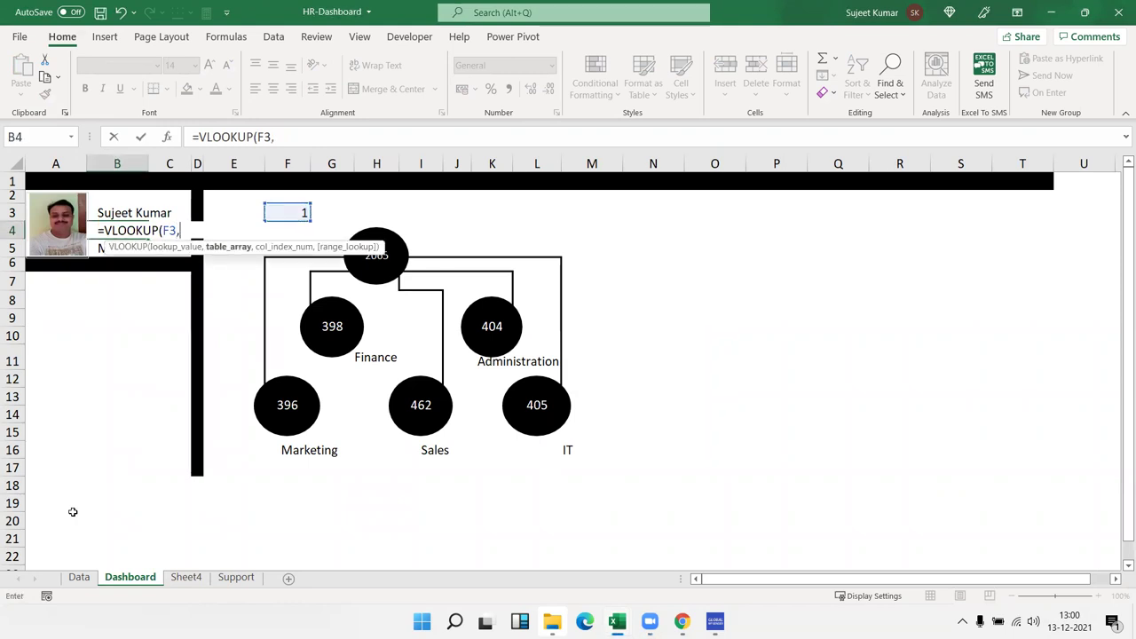
pyautogui.click(234, 578)
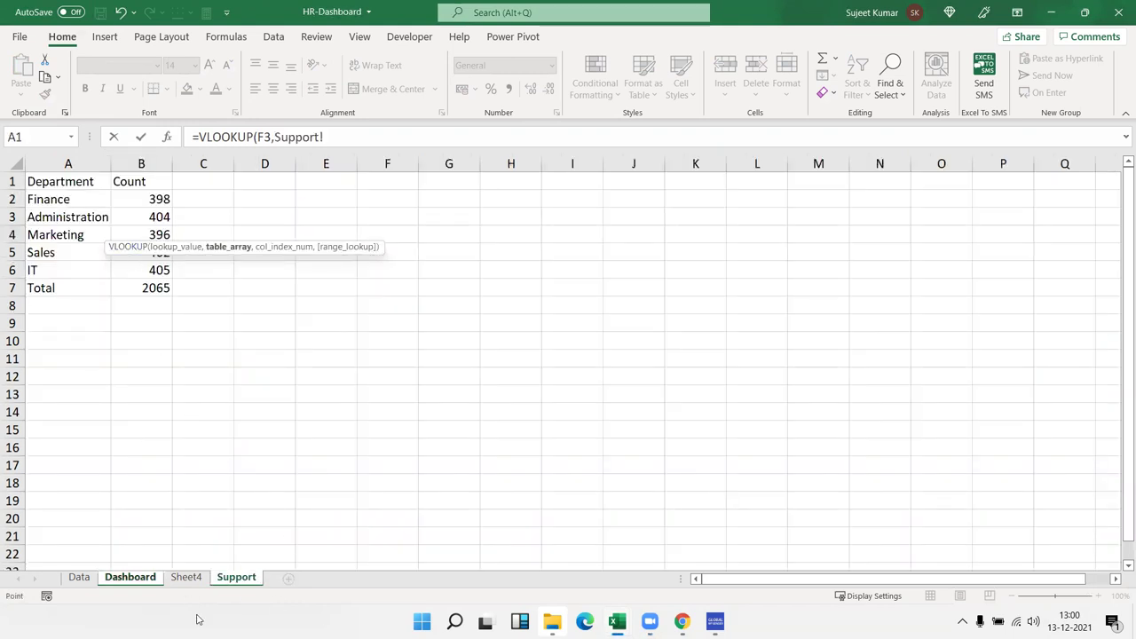
pyautogui.click(187, 578)
pyautogui.moveTo(89, 163); pyautogui.dragTo(380, 214)
pyautogui.write(',')
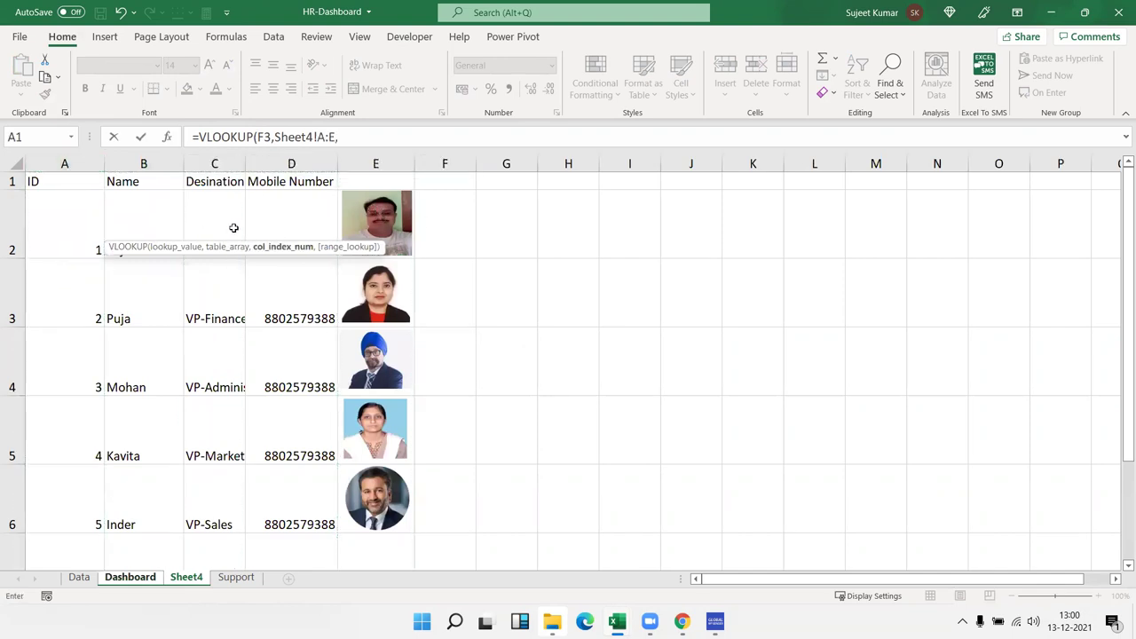
pyautogui.write('3,0')
pyautogui.press('Return')
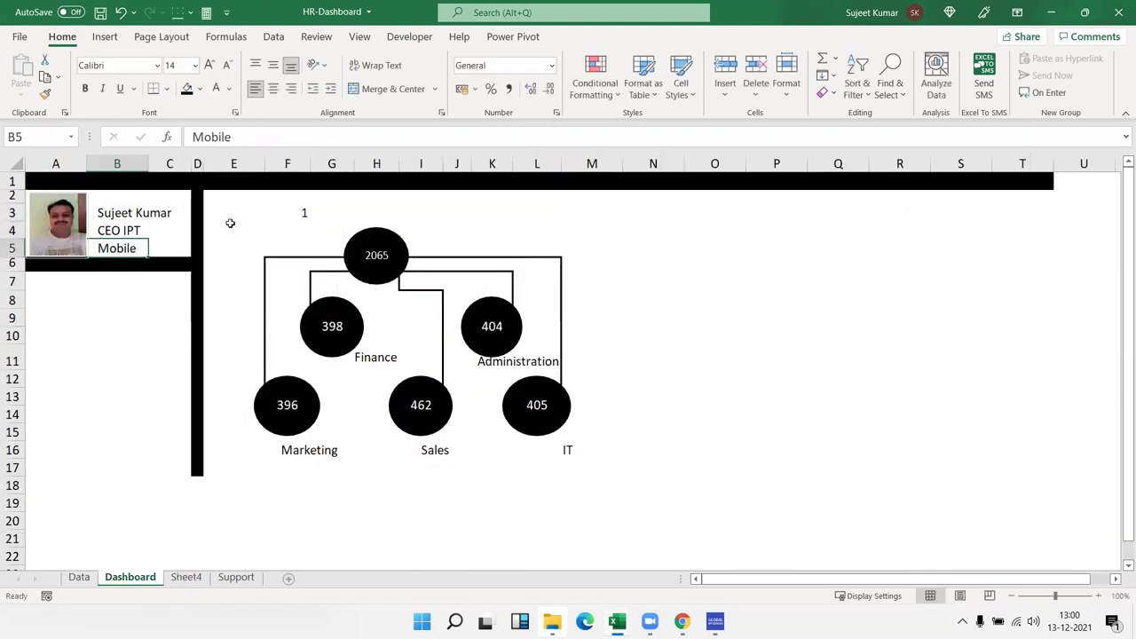
# Copy B4's lookup formula into B5 and change its column index to 4 for mobile.
pyautogui.click(96, 224)
pyautogui.moveTo(362, 137); pyautogui.dragTo(195, 118)
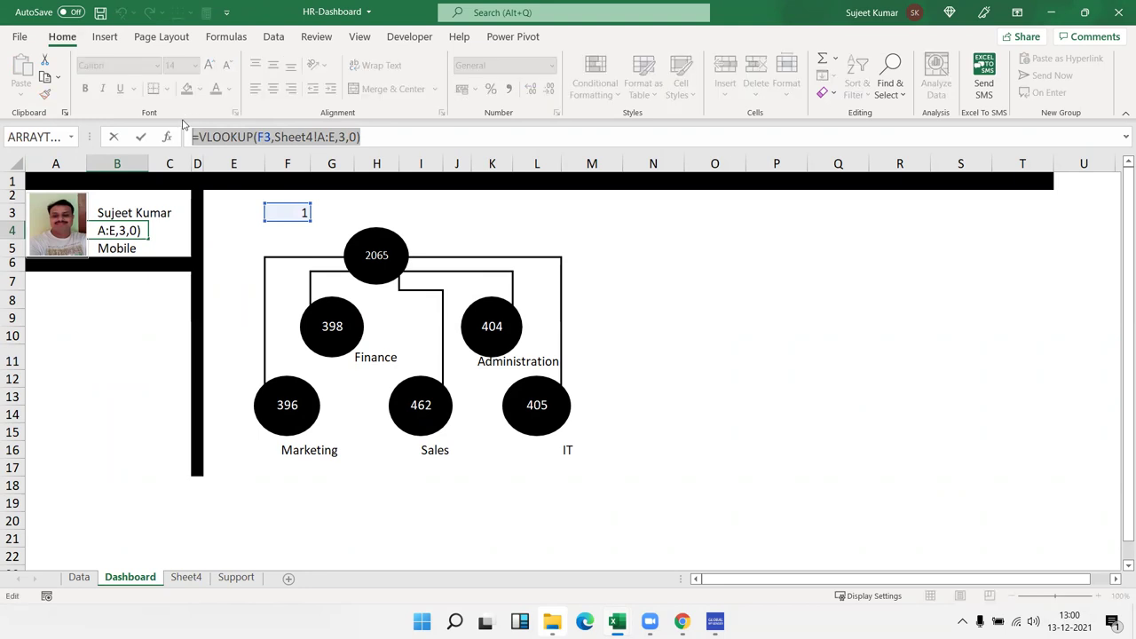
pyautogui.hotkey('ctrl', 'c')
pyautogui.press('Escape')
pyautogui.click(128, 249)
pyautogui.hotkey('ctrl', 'v')
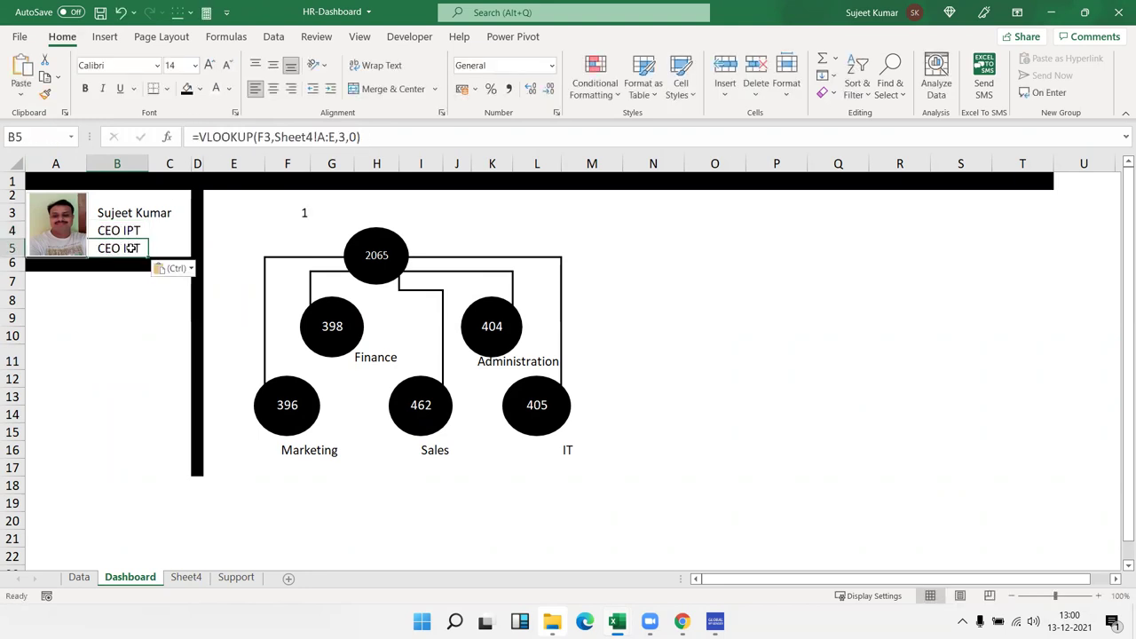
pyautogui.doubleClick(129, 250)
pyautogui.click(245, 249)
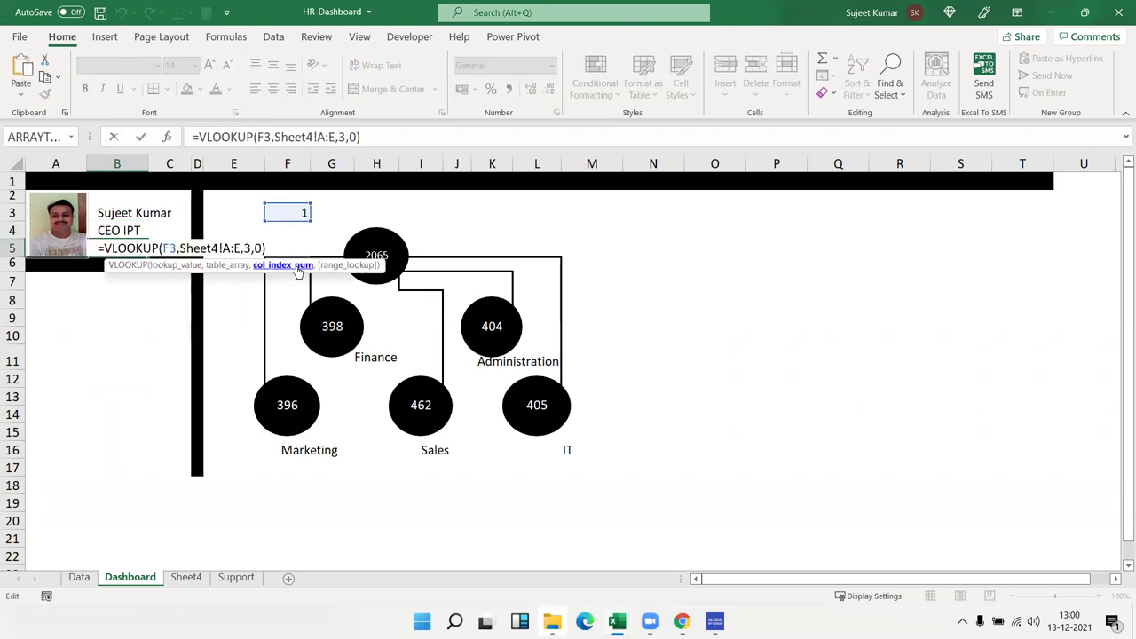
pyautogui.press('Delete')
pyautogui.write('4')
pyautogui.hotkey('ctrl', 'Return')
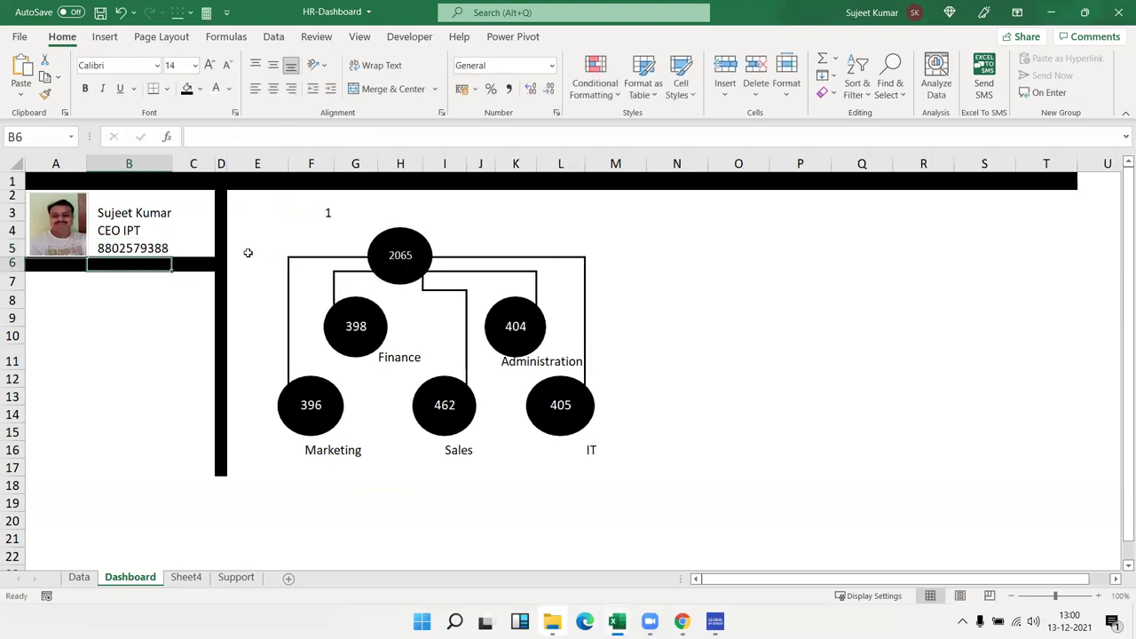
# Change the employee ID in F3 to 2.
pyautogui.click(155, 247)
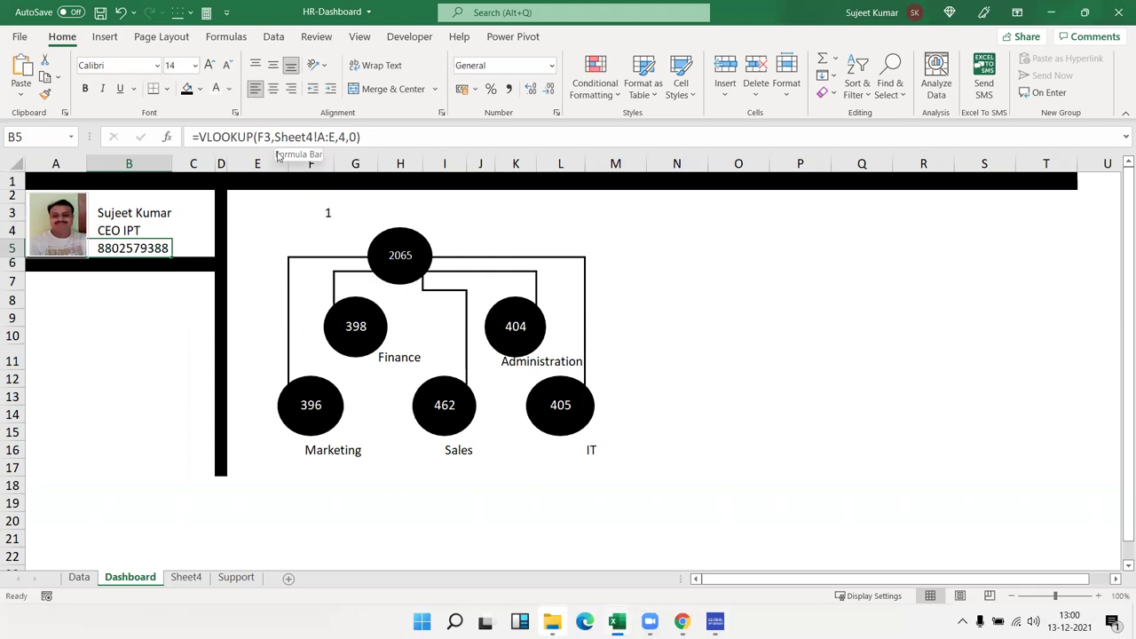
pyautogui.click(322, 215)
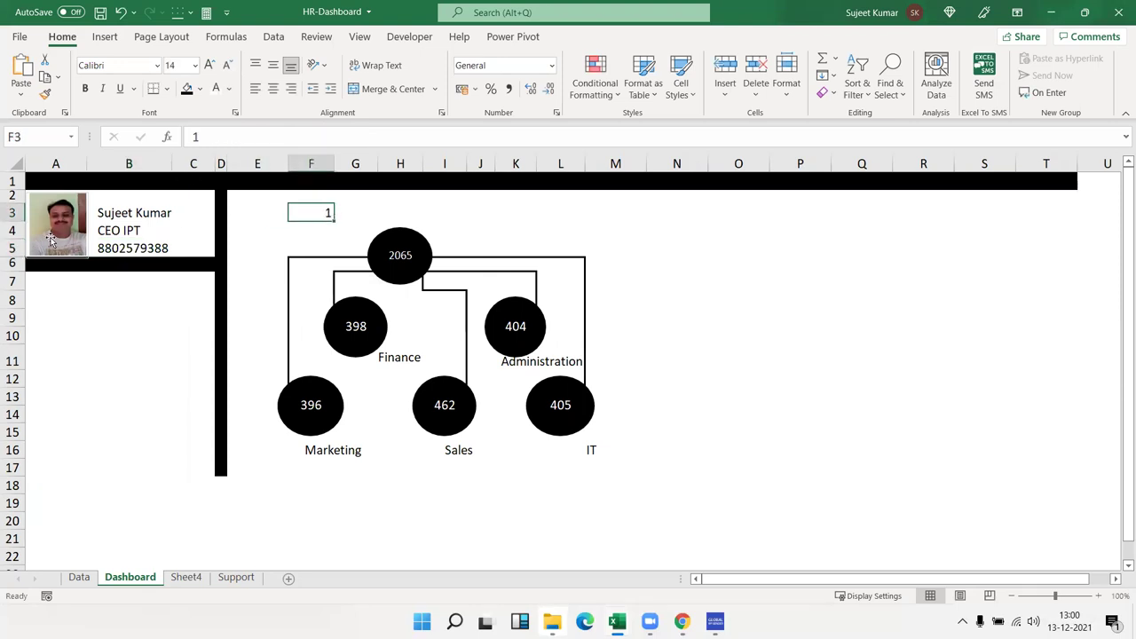
pyautogui.write('2')
pyautogui.press('Return')
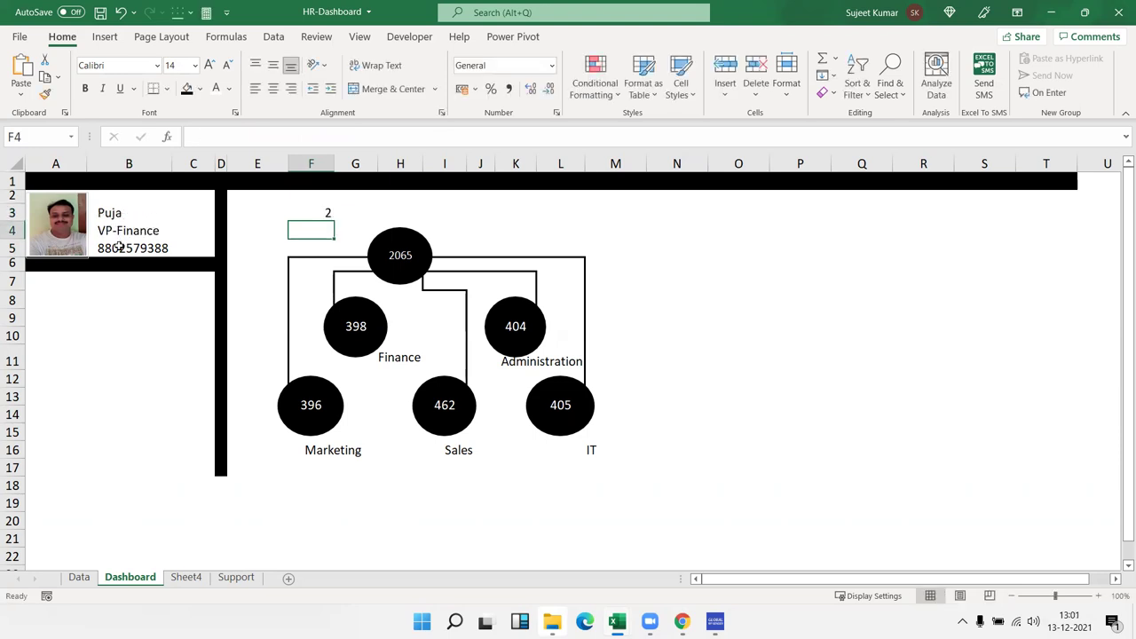
# Check the photo and employee ID 2's row on Sheet4, then return to the Dashboard.
pyautogui.click(57, 239)
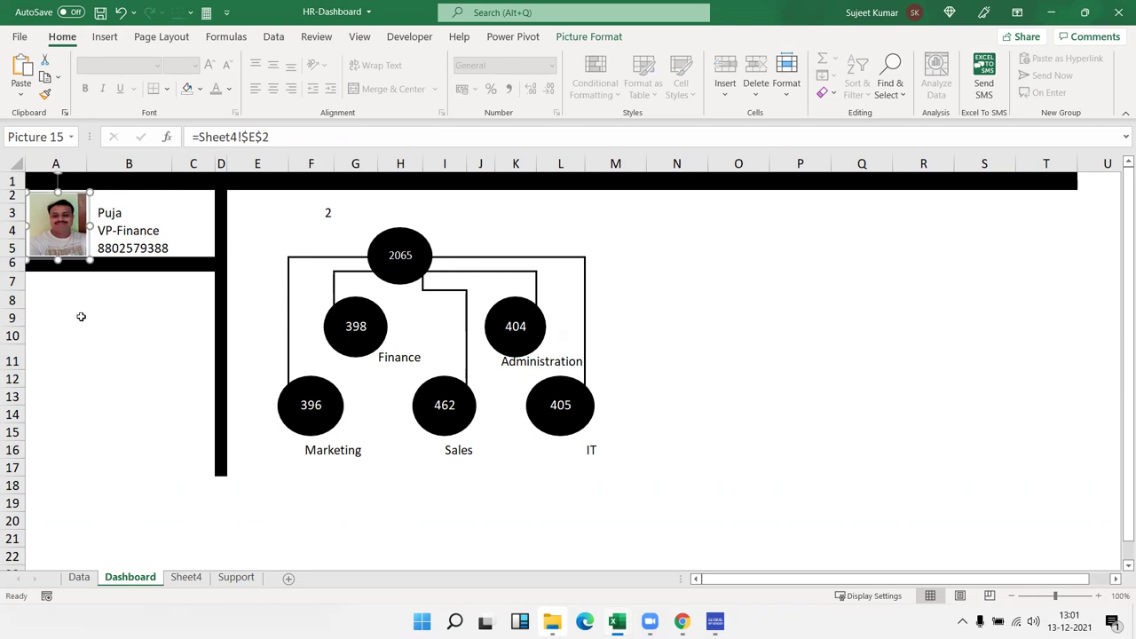
pyautogui.click(319, 211)
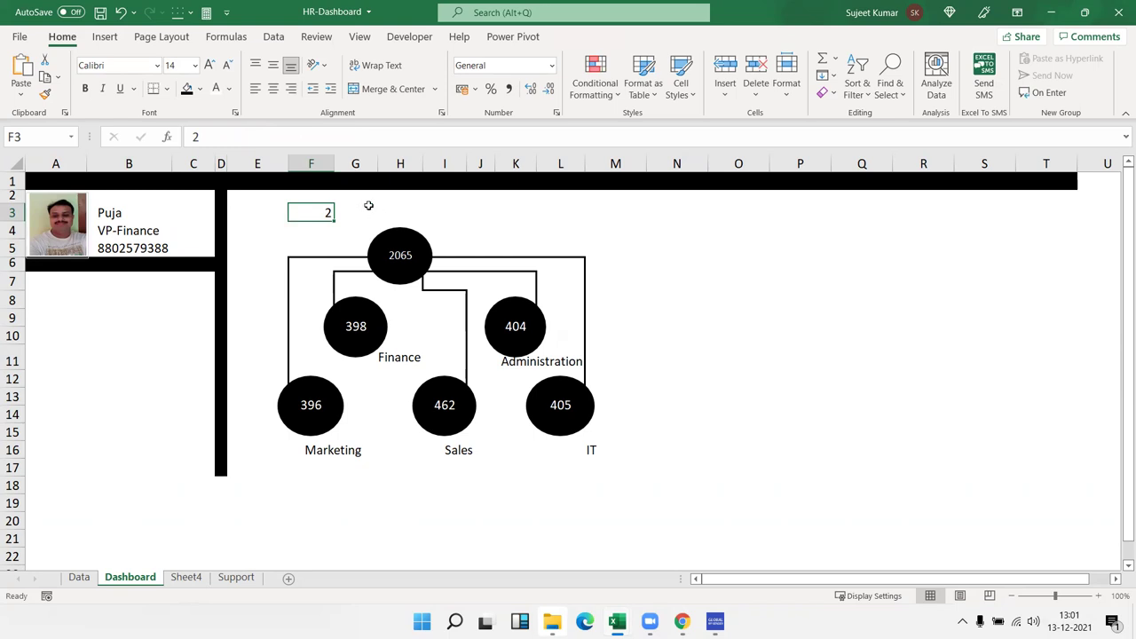
pyautogui.click(197, 575)
pyautogui.click(89, 299)
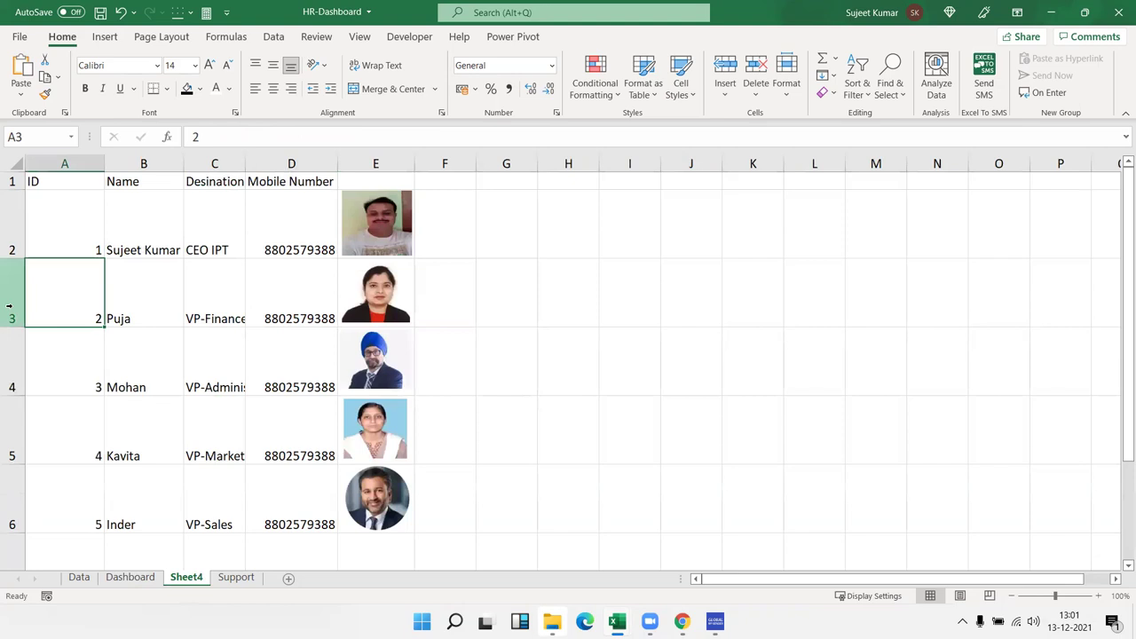
pyautogui.click(131, 578)
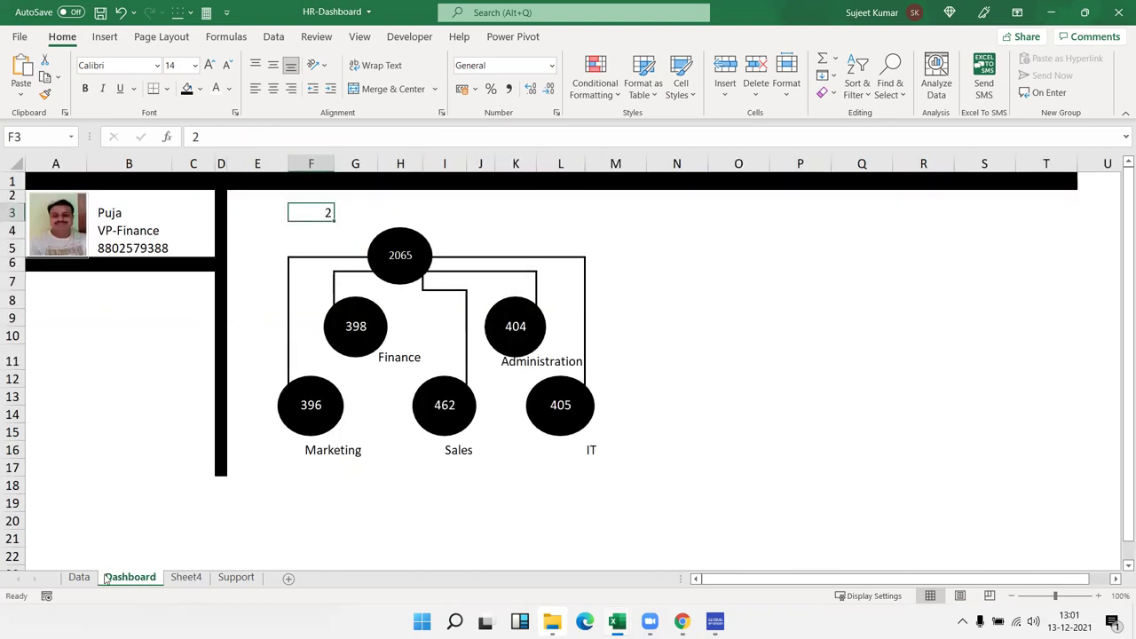
# Start a MATCH formula in E3 with F3 as the lookup value.
pyautogui.click(358, 206)
pyautogui.write('=MA')
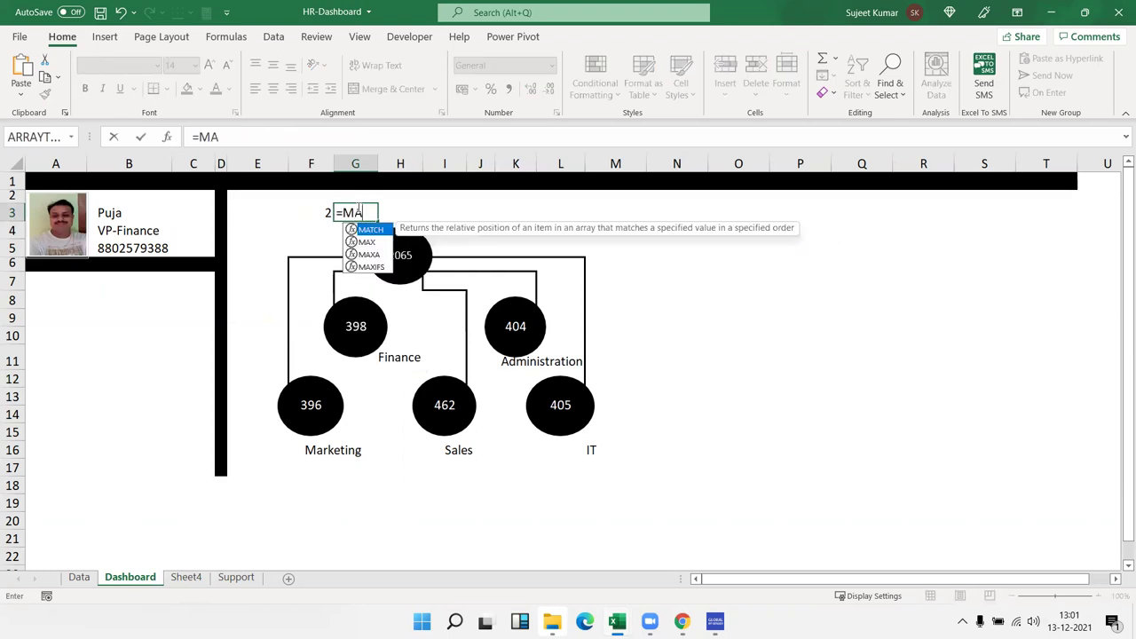
pyautogui.write('T')
pyautogui.press('Tab')
pyautogui.press('Escape')
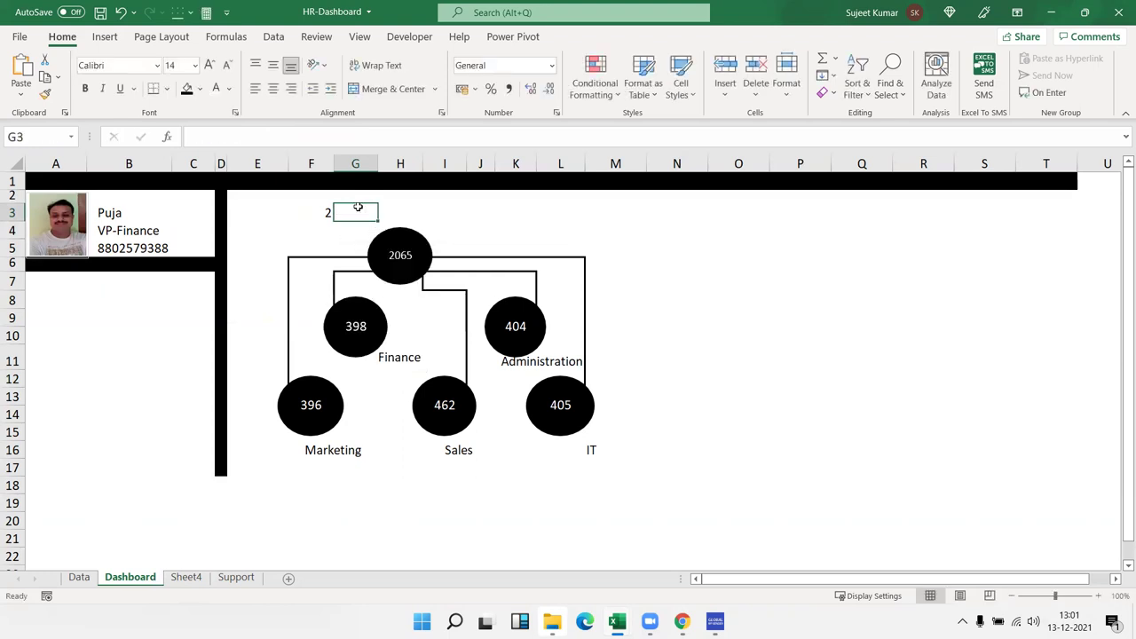
pyautogui.press('Left')
pyautogui.press('Left')
pyautogui.write('=MAT')
pyautogui.press('Tab')
pyautogui.press('Right')
pyautogui.press('Right')
pyautogui.press('Left')
pyautogui.write(',')
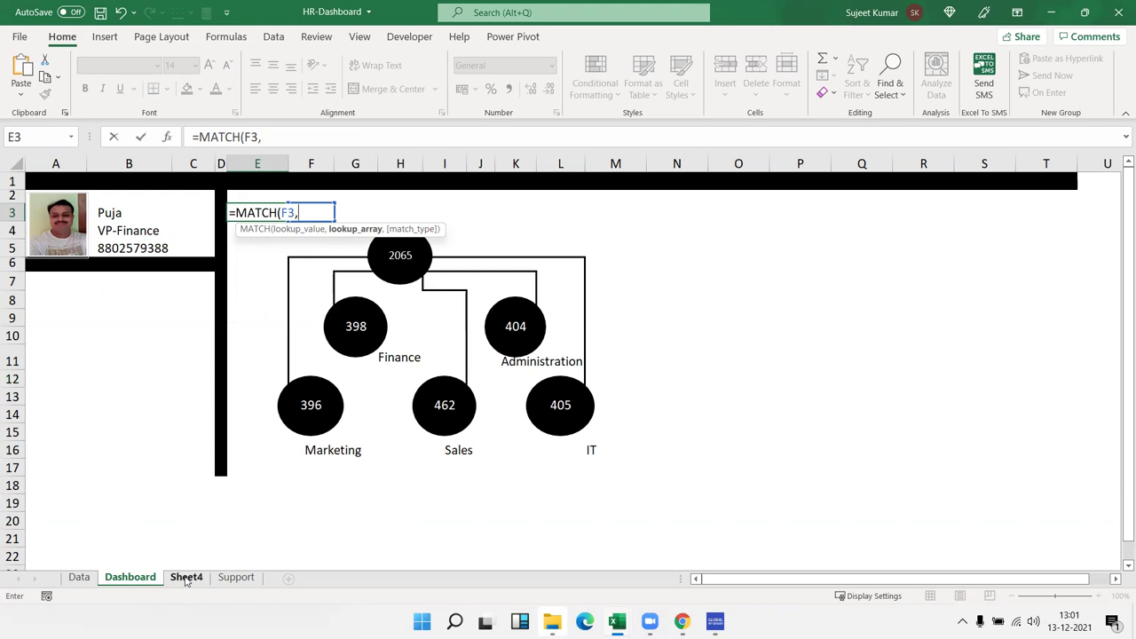
# Finish it as =MATCH(F3,Sheet4!A:A,0), returning row 3.
pyautogui.click(186, 578)
pyautogui.click(53, 161)
pyautogui.write(',0')
pyautogui.press('Return')
pyautogui.press('Up')
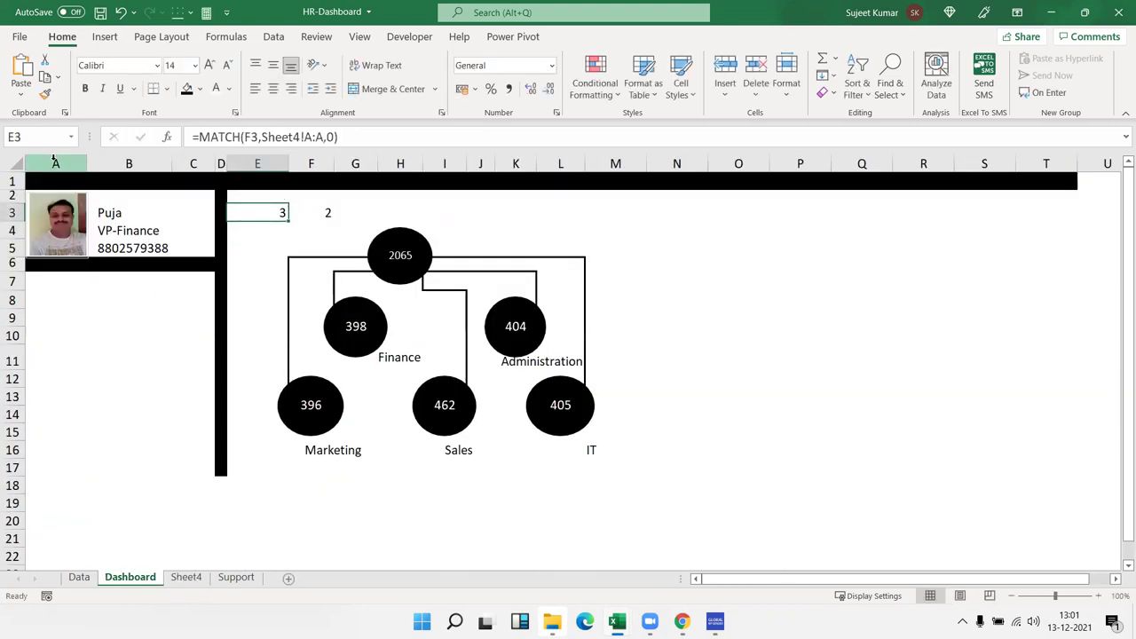
pyautogui.press('Left')
pyautogui.press('Left')
pyautogui.press('Down')
pyautogui.press('Left')
pyautogui.press('Left')
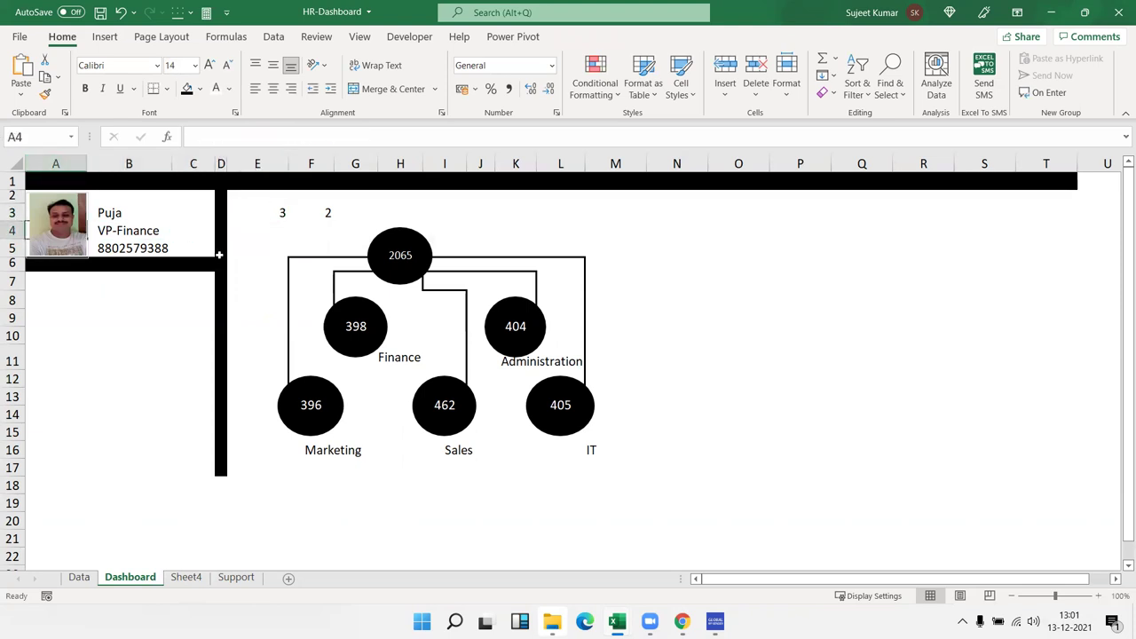
pyautogui.click(67, 221)
pyautogui.moveTo(281, 134); pyautogui.dragTo(200, 135)
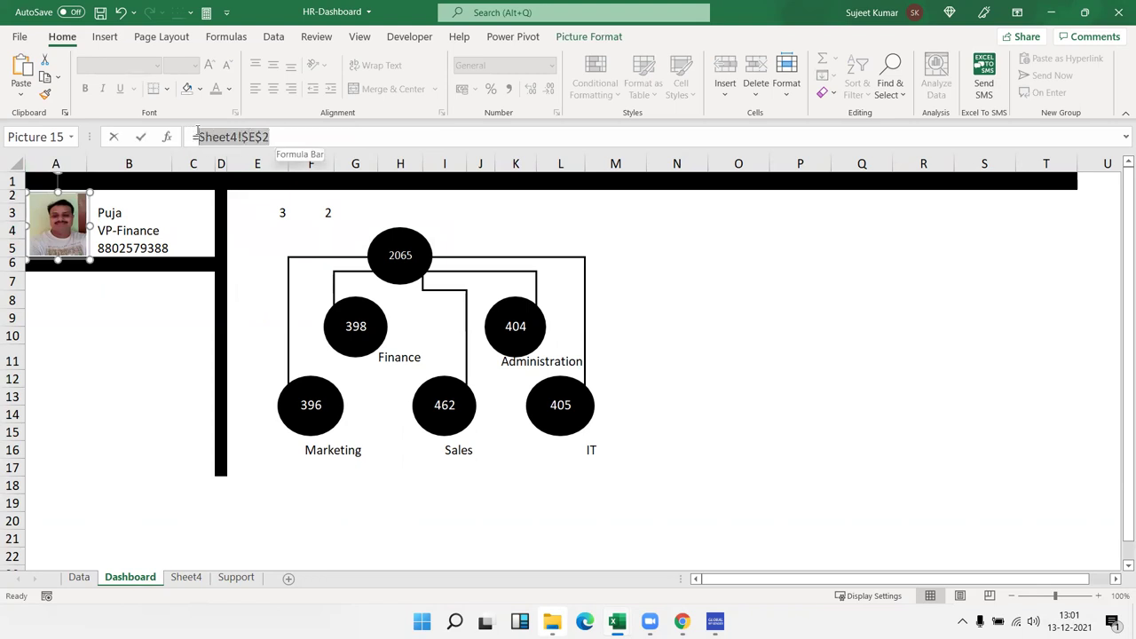
pyautogui.press('Escape')
pyautogui.click(278, 213)
pyautogui.click(67, 224)
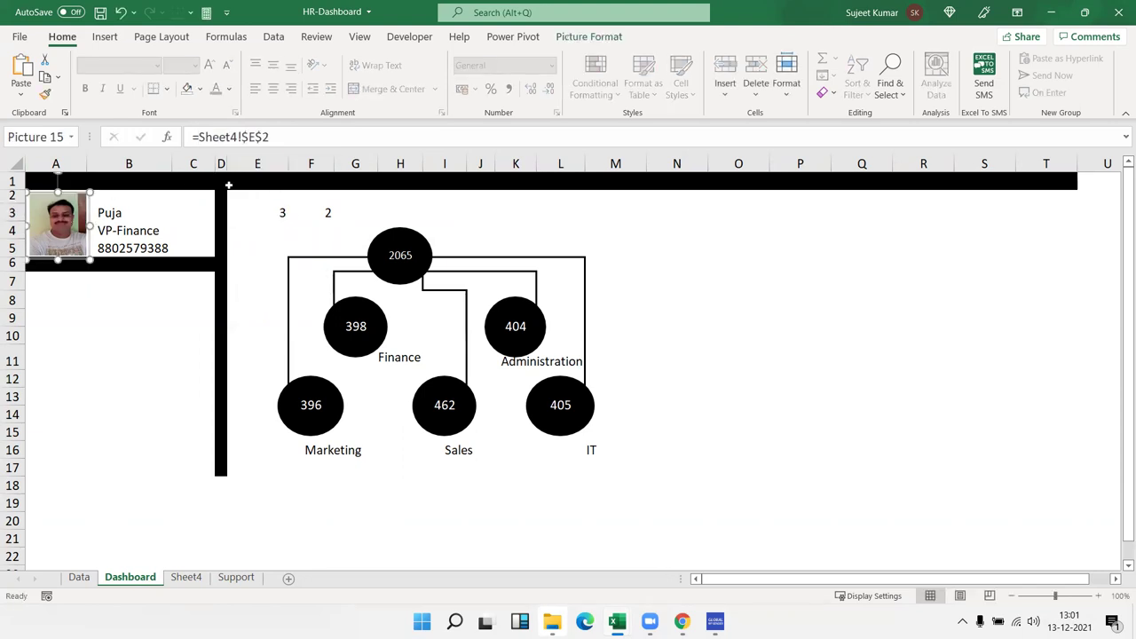
pyautogui.click(309, 143)
pyautogui.press('BackSpace')
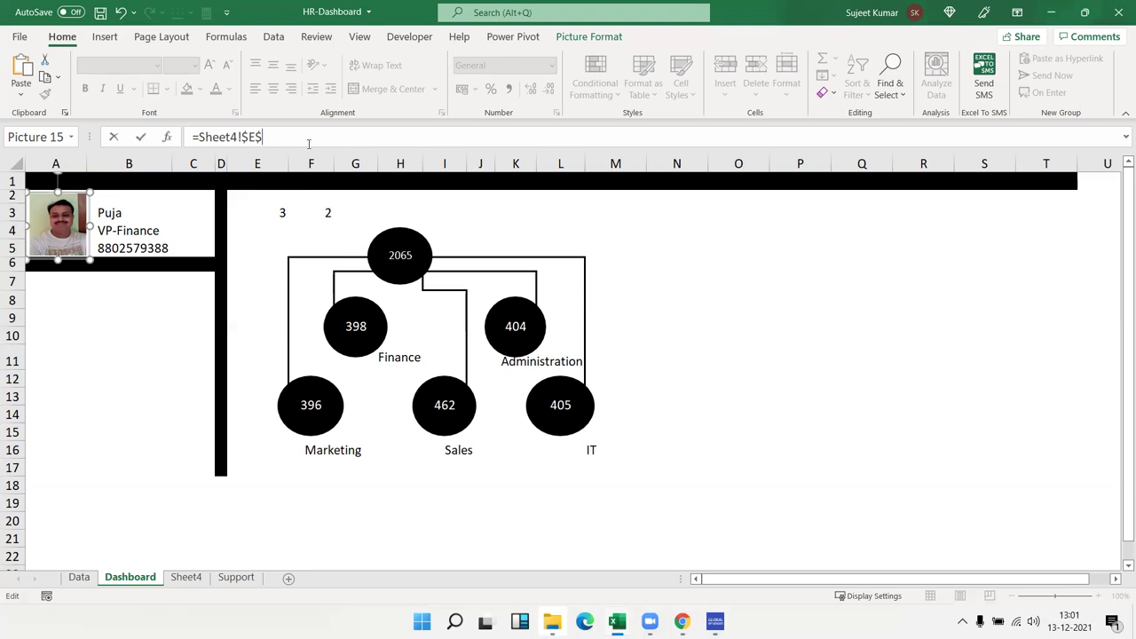
pyautogui.write('&')
pyautogui.press('Escape')
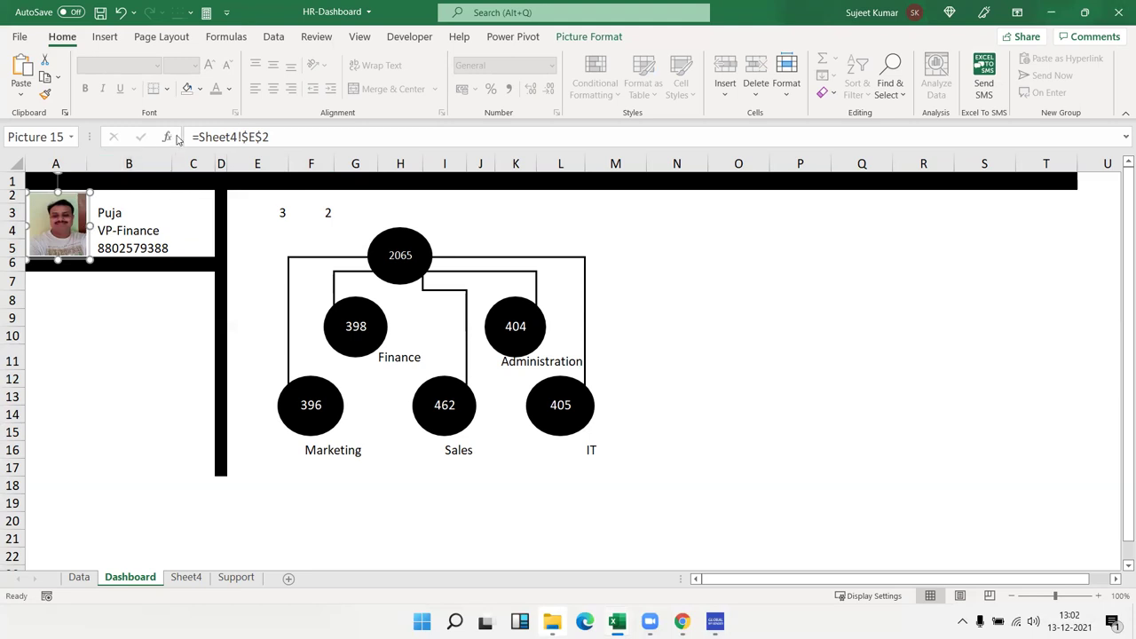
pyautogui.moveTo(197, 137); pyautogui.dragTo(269, 137)
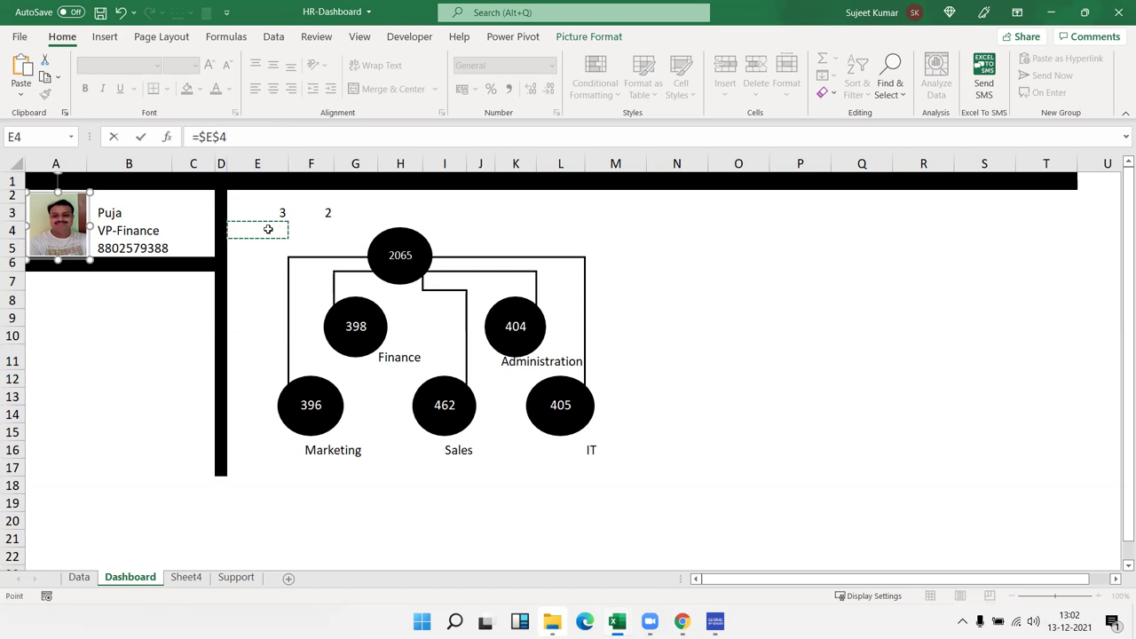
pyautogui.press('Escape')
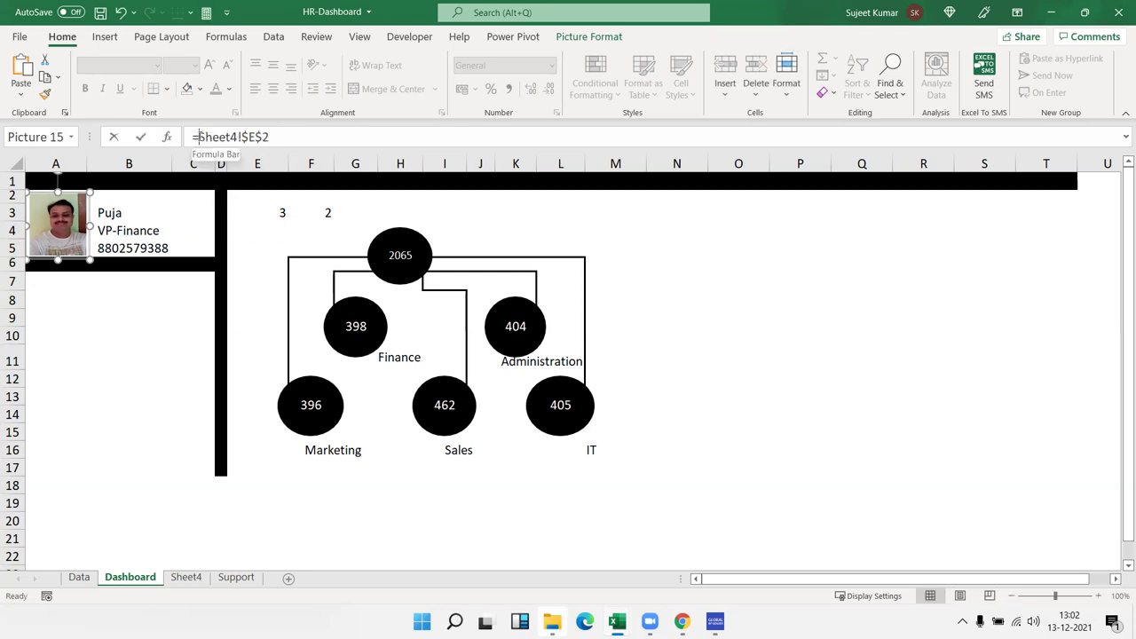
pyautogui.moveTo(199, 137); pyautogui.dragTo(271, 137)
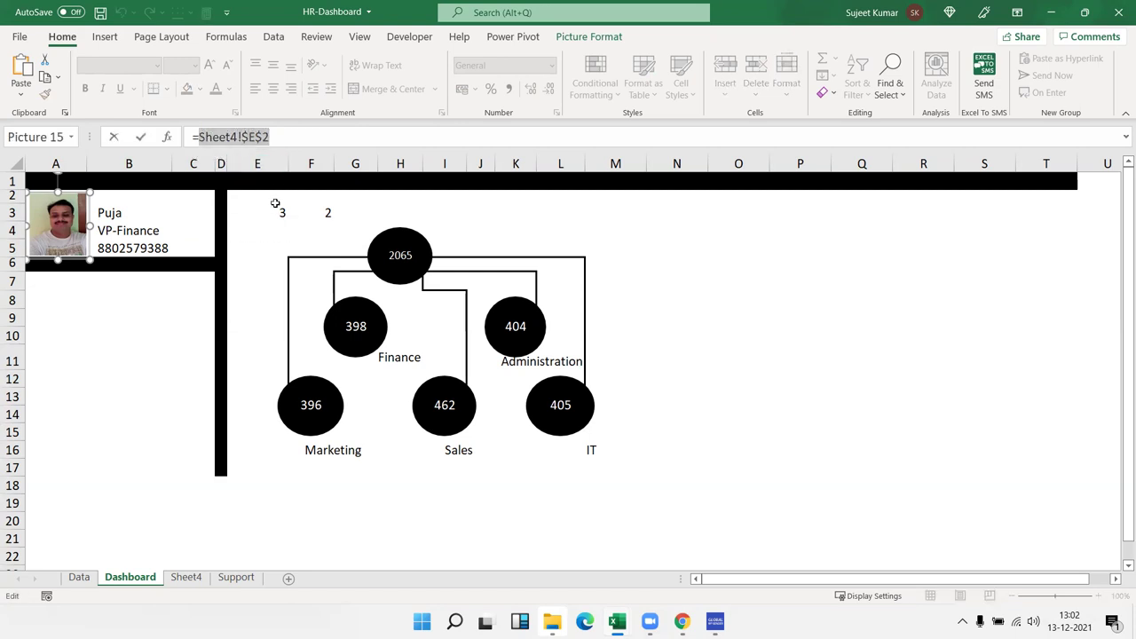
pyautogui.press('Escape')
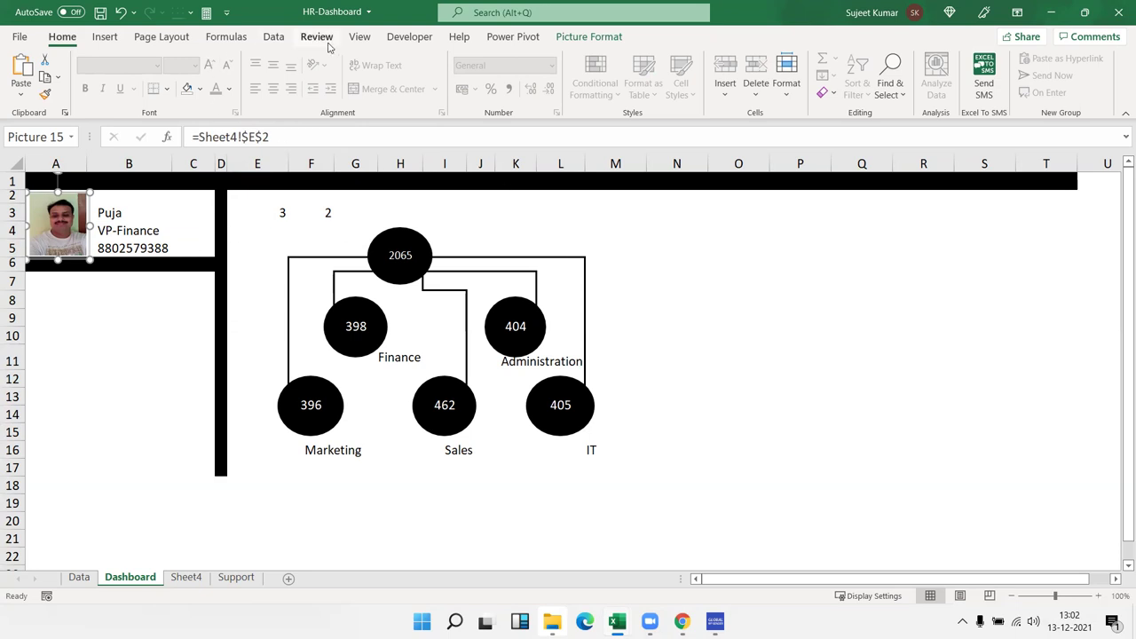
# Create a new defined name called PH.
pyautogui.click(231, 40)
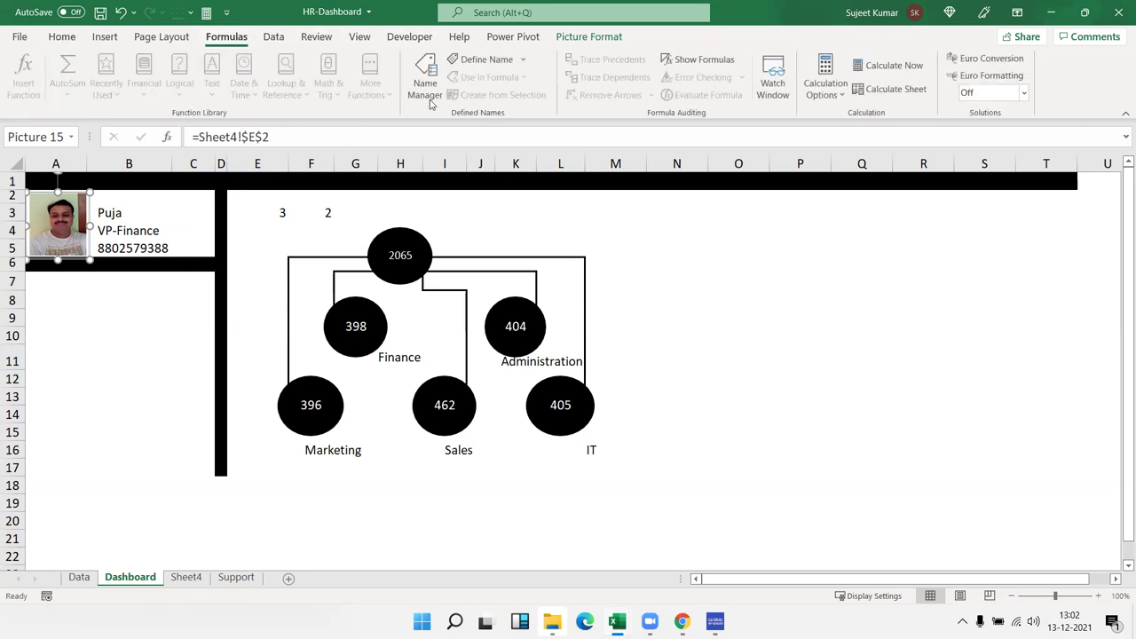
pyautogui.click(480, 60)
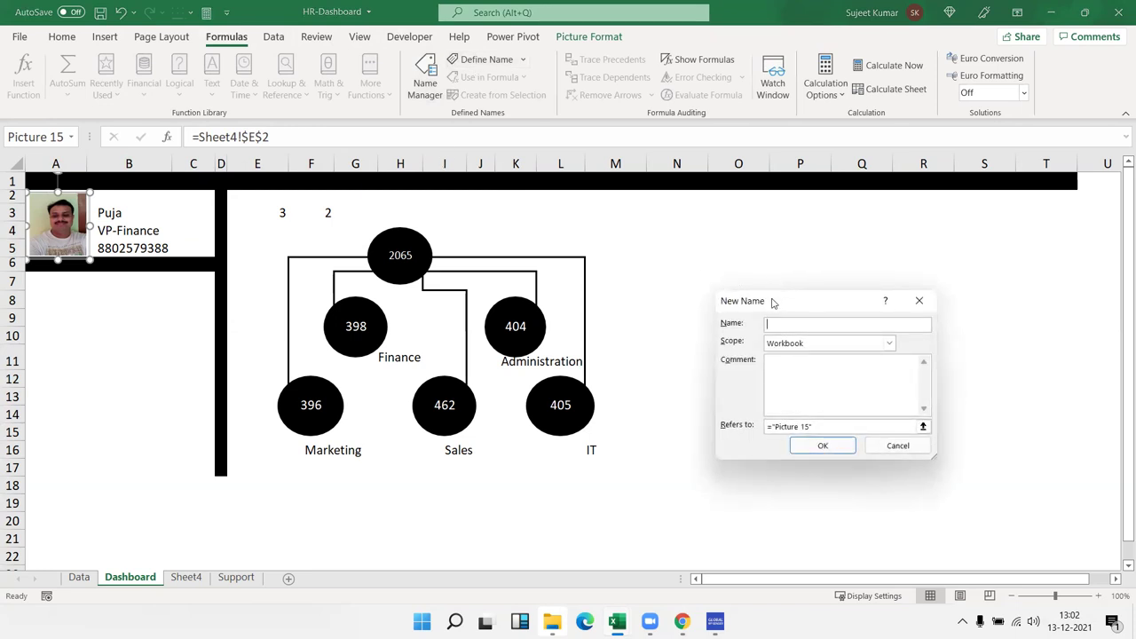
pyautogui.moveTo(772, 303); pyautogui.dragTo(369, 218)
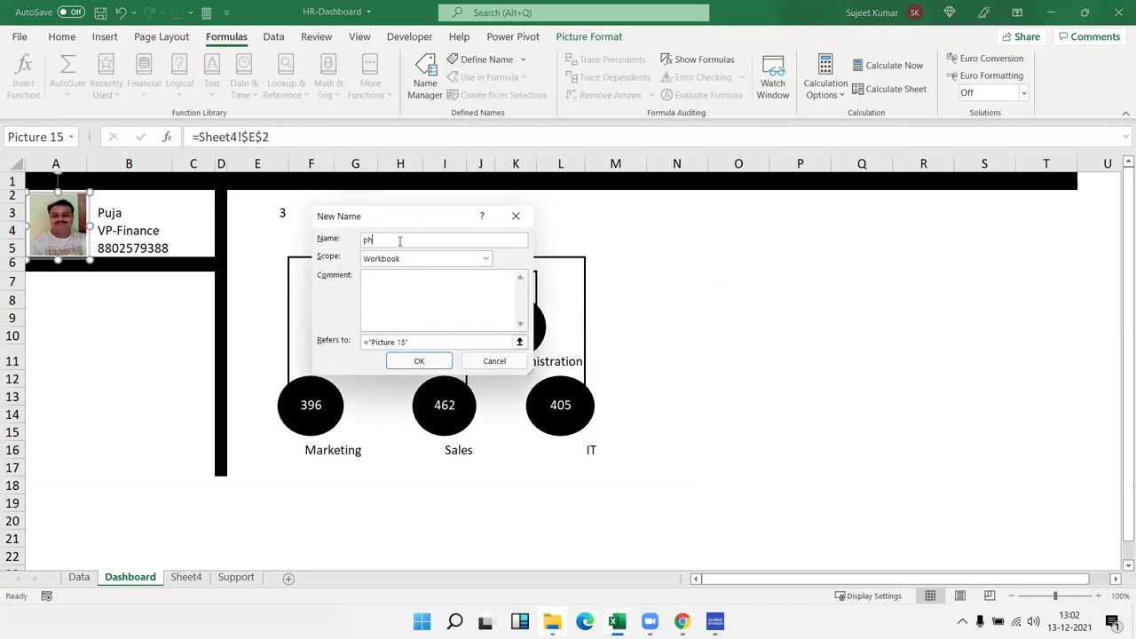
pyautogui.write('P')
pyautogui.write('H')
# Set PH to refer to =INDIRECT("Sheet4!$E$"&Dashboard!$E$3) and save it.
pyautogui.click(429, 342)
pyautogui.moveTo(427, 341); pyautogui.dragTo(346, 318)
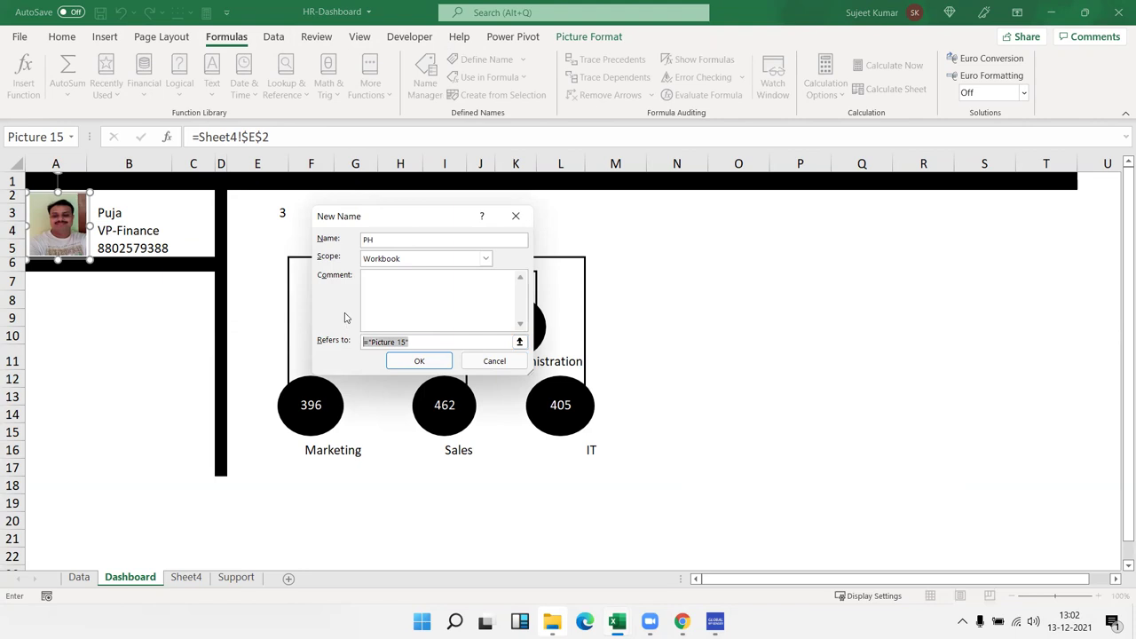
pyautogui.write('=')
pyautogui.hotkey('ctrl', 'v')
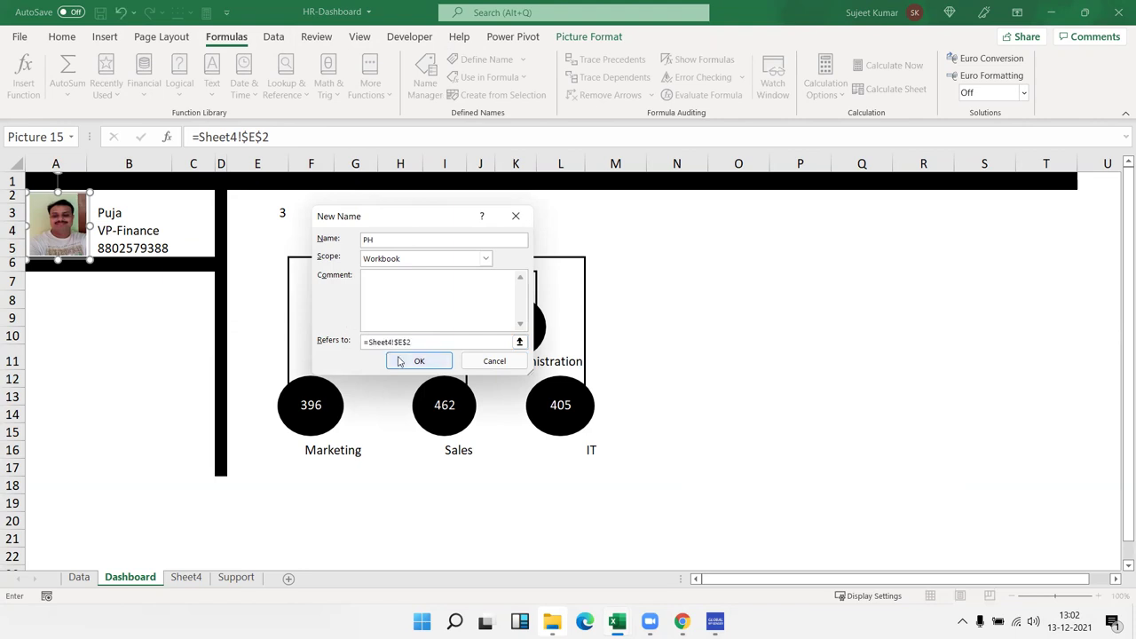
pyautogui.moveTo(385, 221); pyautogui.dragTo(598, 194)
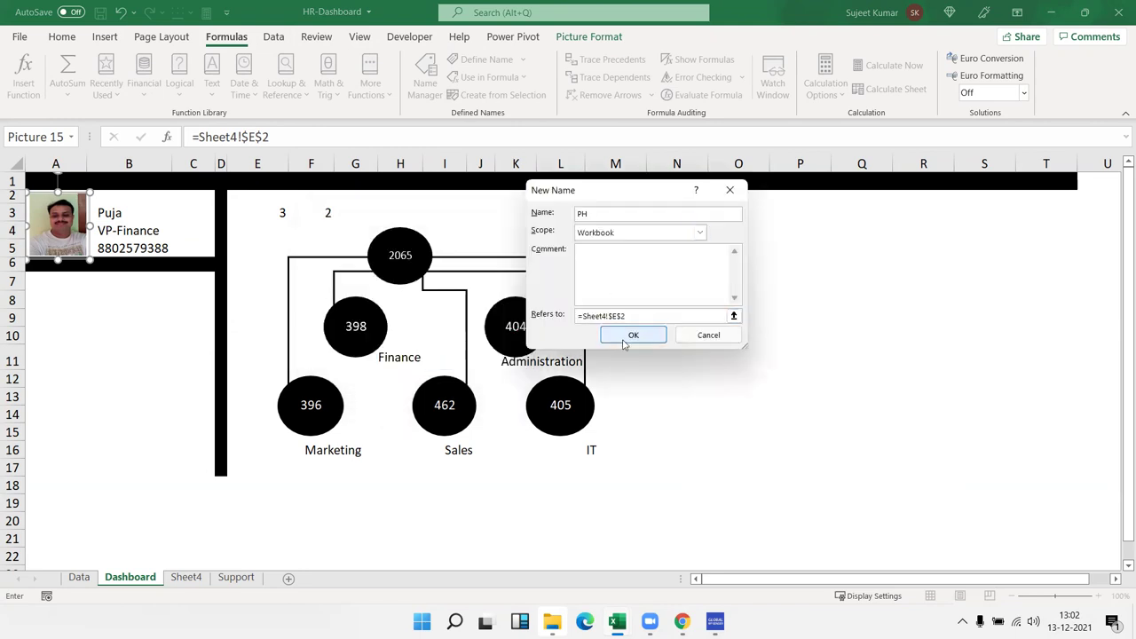
pyautogui.write('INDIRECT("')
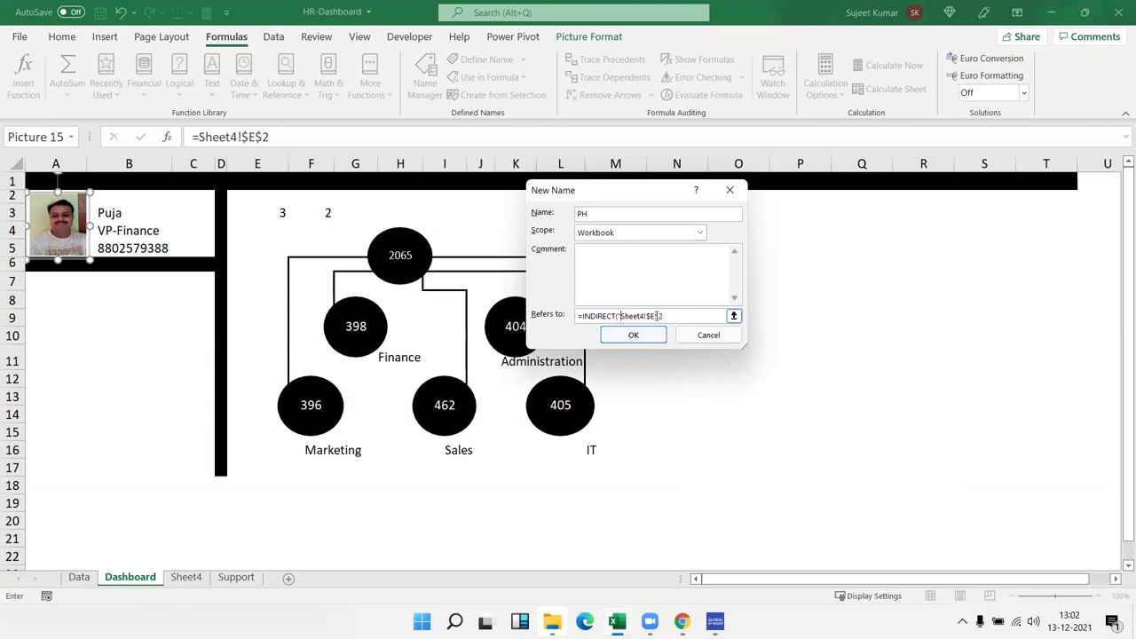
pyautogui.click(661, 317)
pyautogui.click(280, 210)
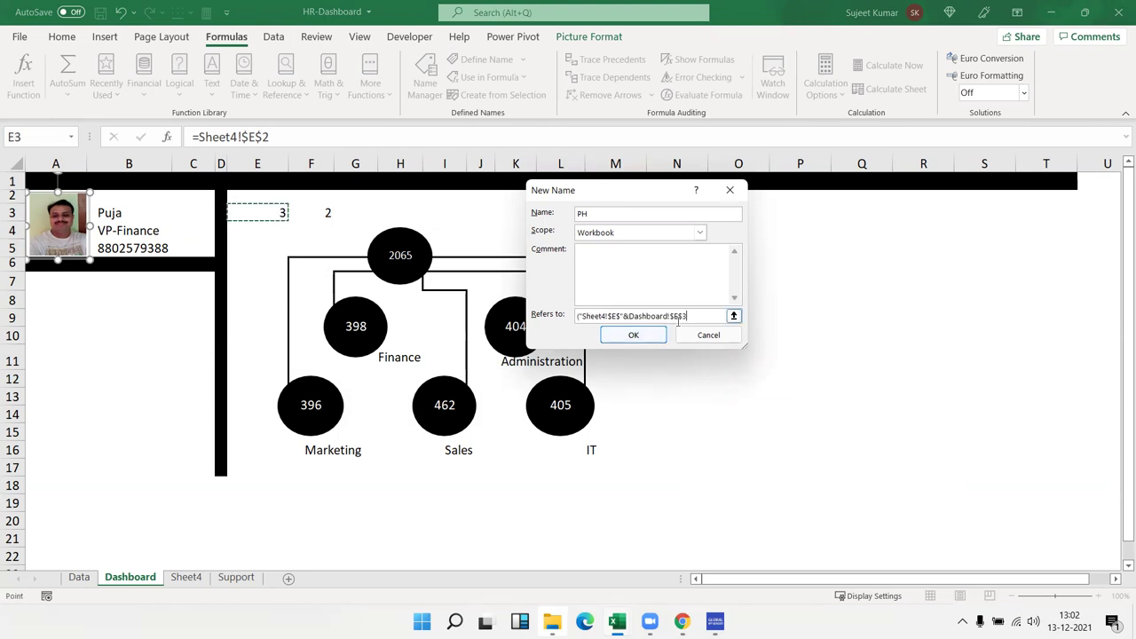
pyautogui.click(656, 338)
pyautogui.click(656, 337)
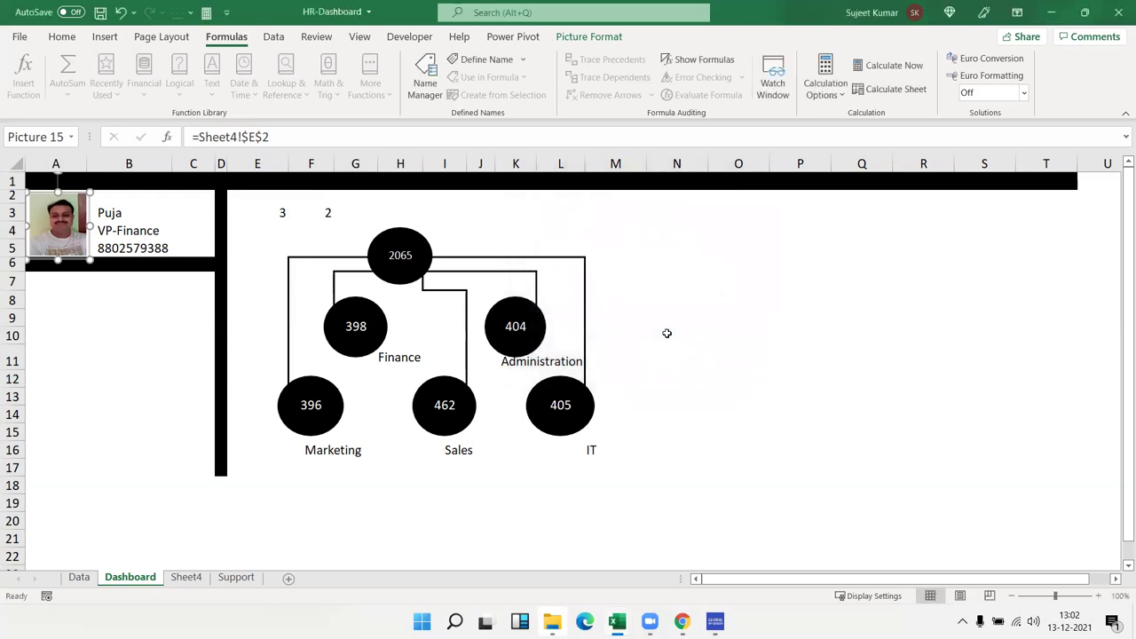
# Change the dashboard photo's link formula to =PH.
pyautogui.tripleClick(220, 133)
pyautogui.write('=PH')
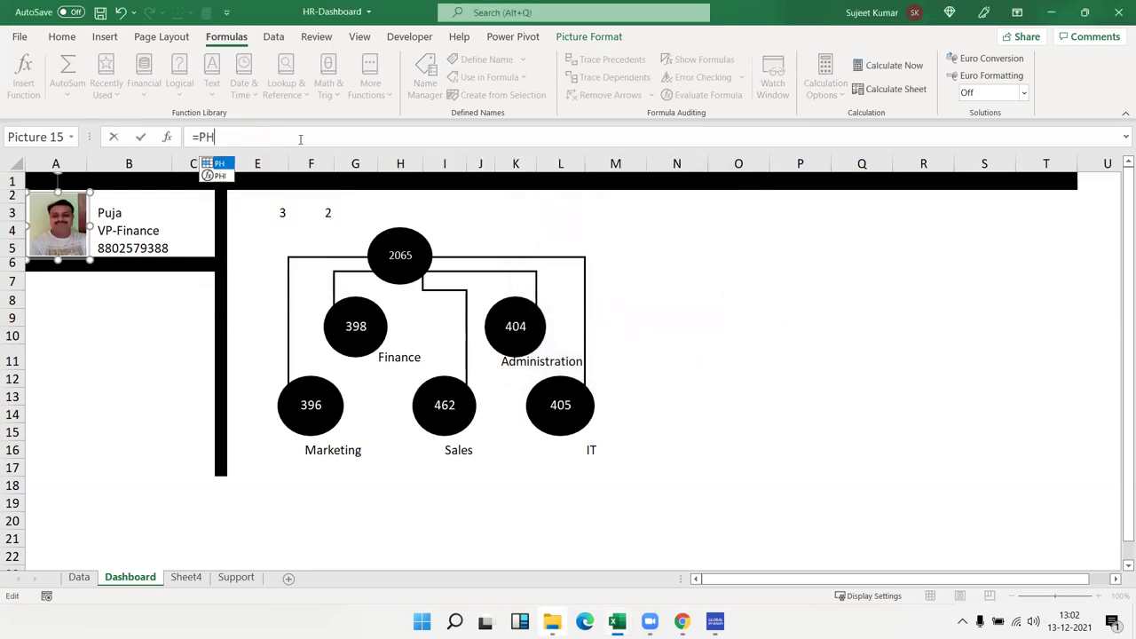
pyautogui.press('Return')
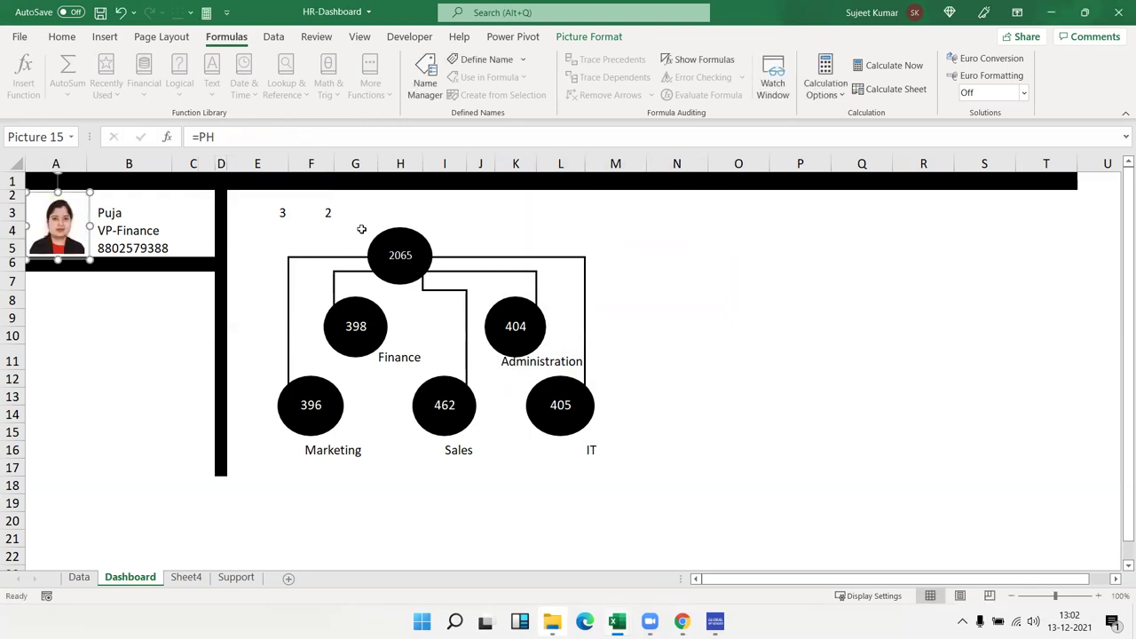
# Hide the helper number in E3 by making its font white.
pyautogui.click(271, 213)
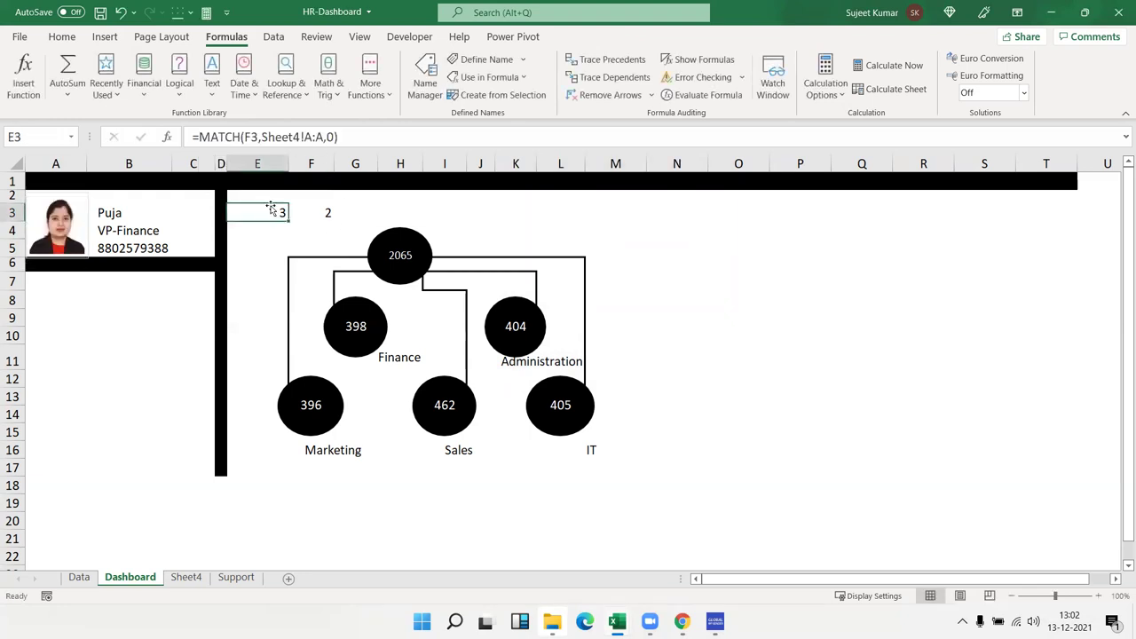
pyautogui.click(62, 36)
pyautogui.click(216, 89)
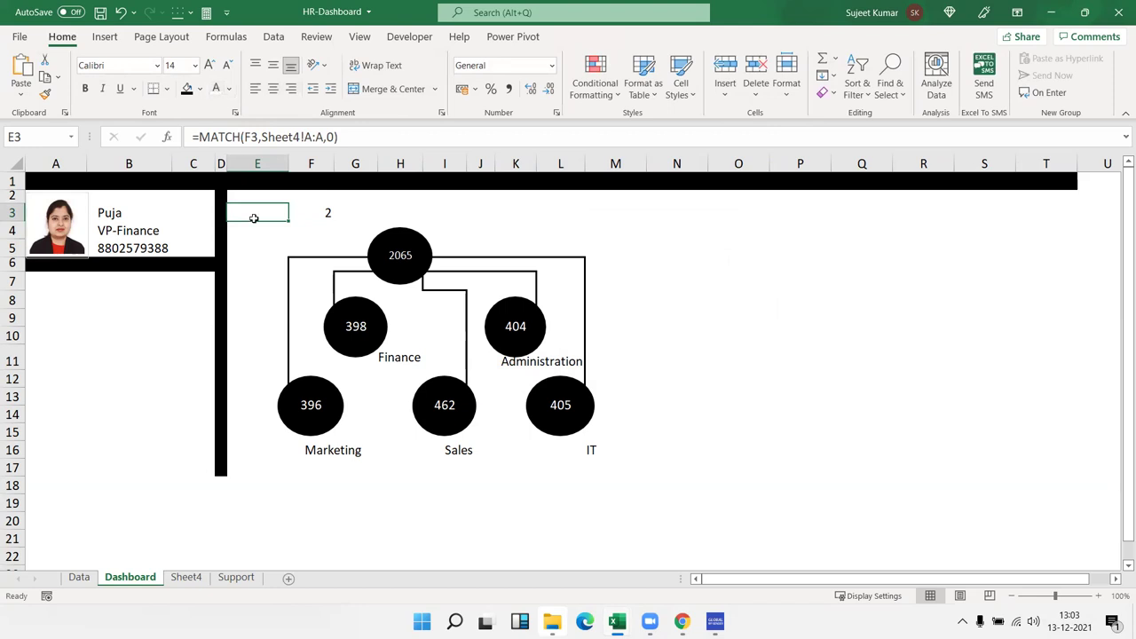
# Test employee IDs 3, 4, 5 and 6 in F3, ending on VP-IT's details.
pyautogui.click(302, 214)
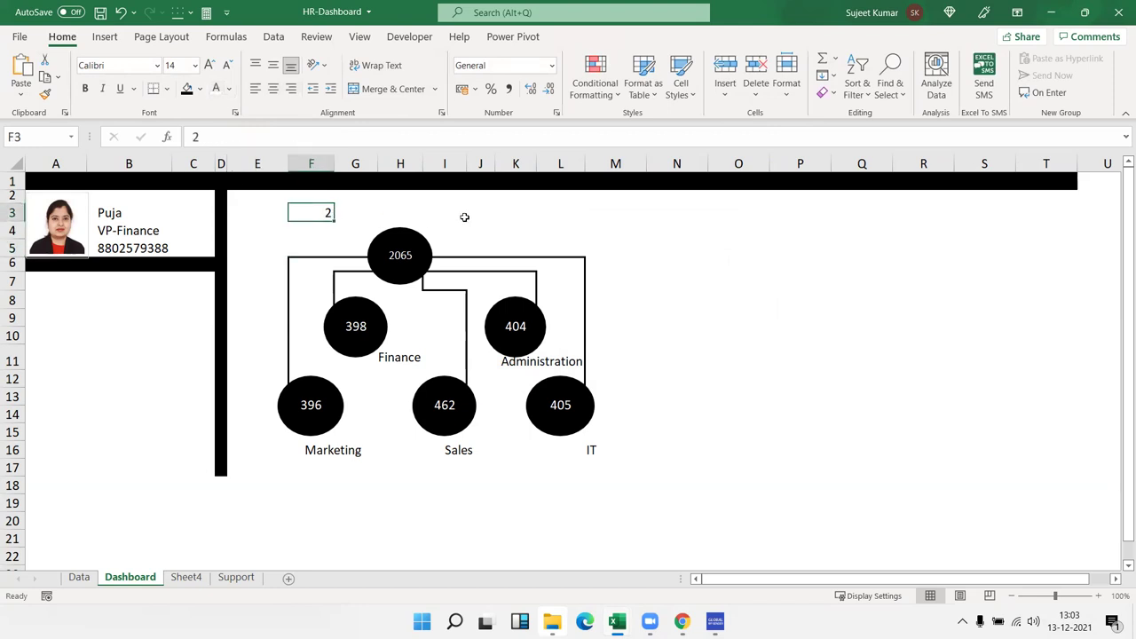
pyautogui.write('3')
pyautogui.hotkey('ctrl', 'Return')
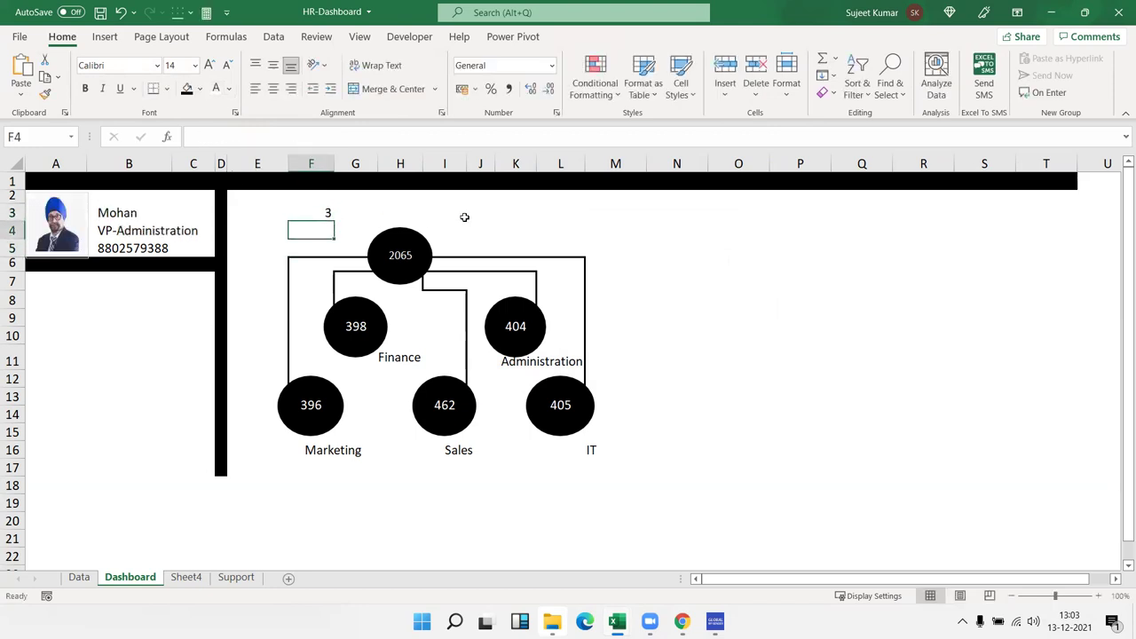
pyautogui.write('4')
pyautogui.hotkey('ctrl', 'Return')
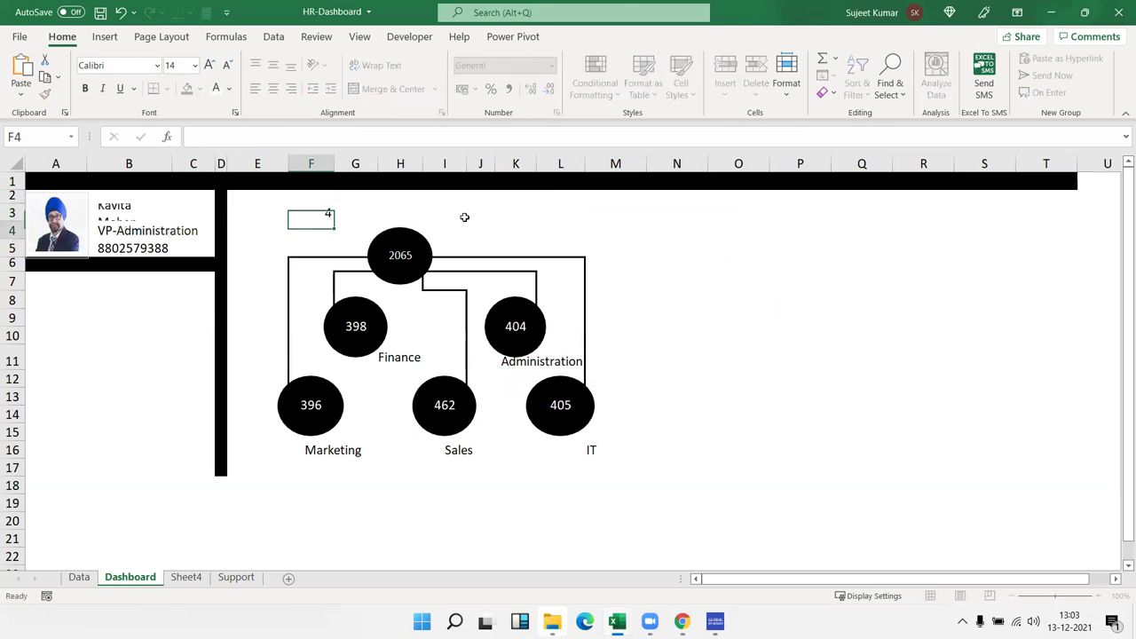
pyautogui.write('5')
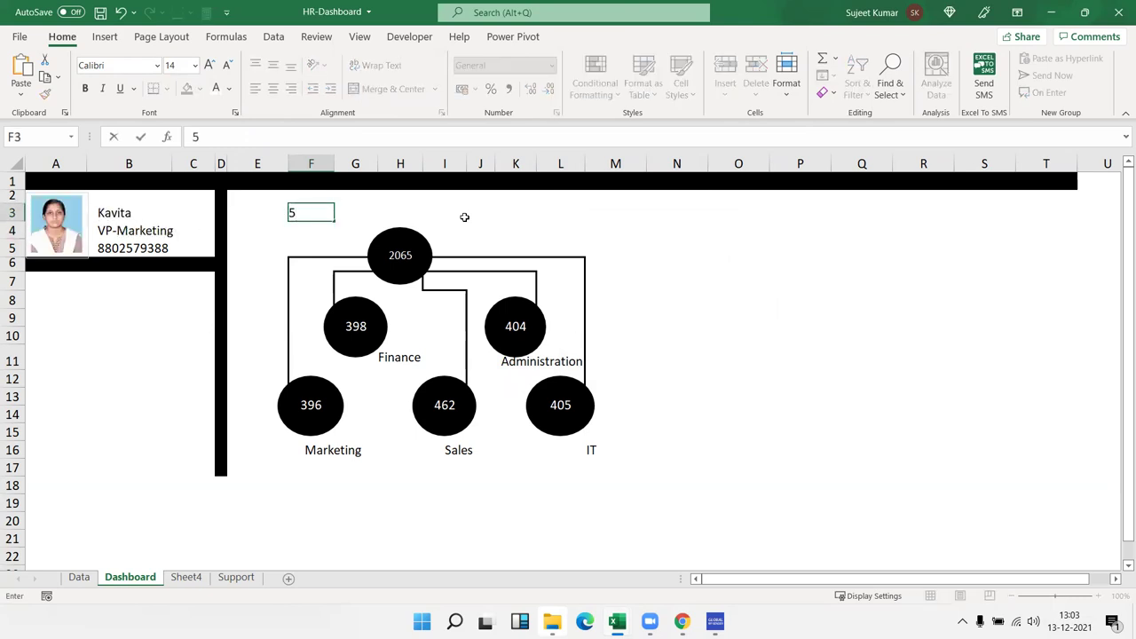
pyautogui.hotkey('ctrl', 'Return')
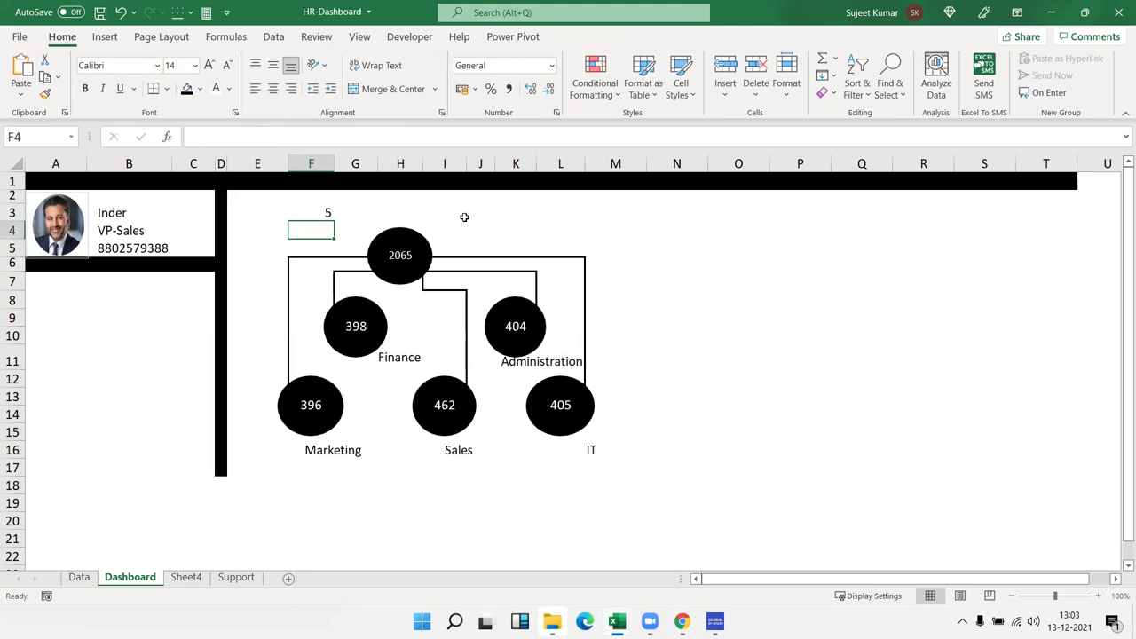
pyautogui.write('6')
pyautogui.press('Return')
pyautogui.press('Up')
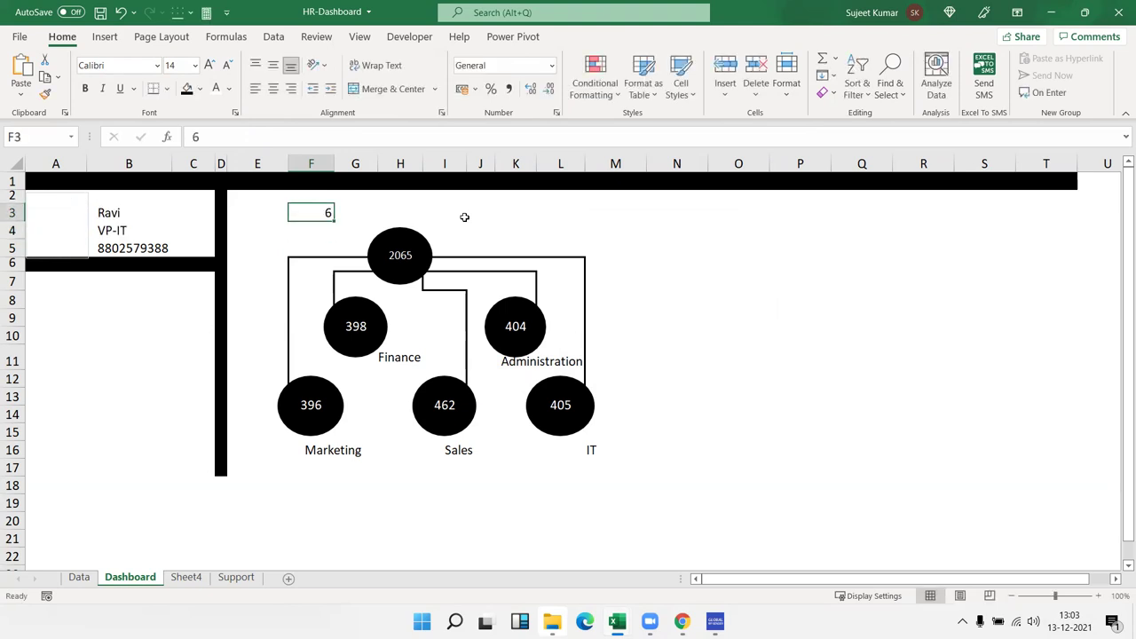
pyautogui.click(76, 225)
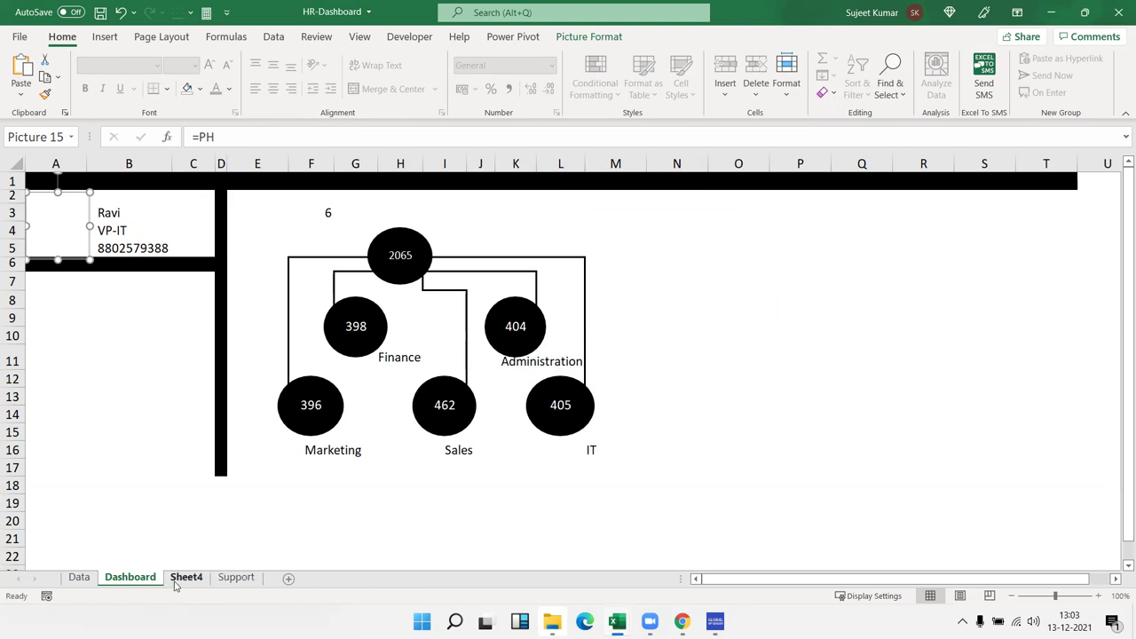
pyautogui.click(186, 578)
# Scroll down through Sheet4's employee table.
pyautogui.scroll(-5, 301, 538)
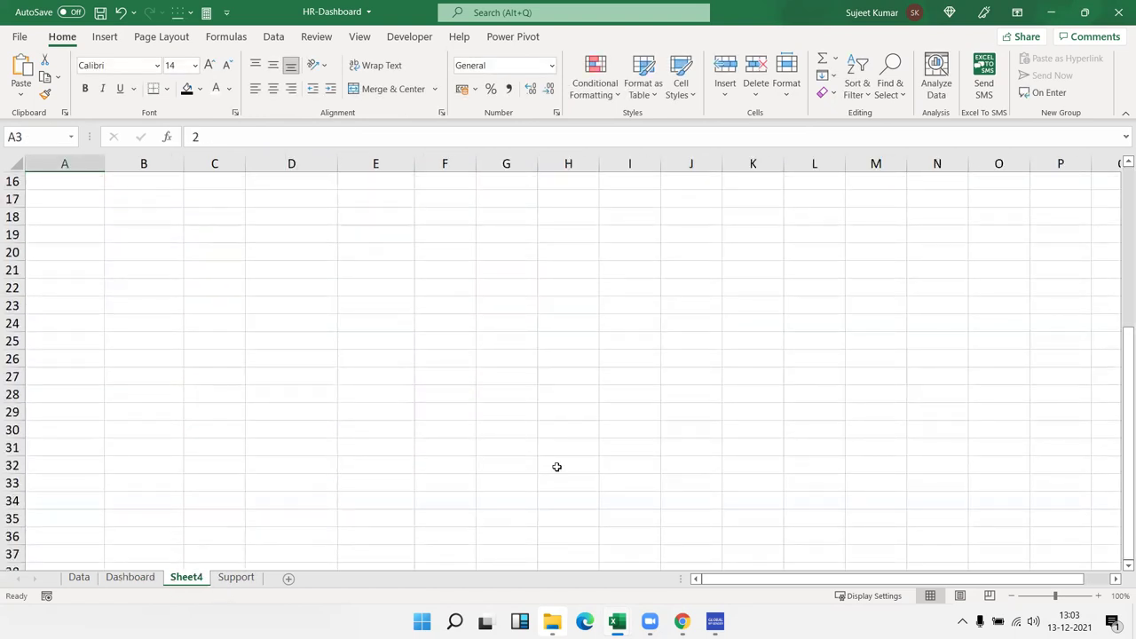
pyautogui.moveTo(1118, 425); pyautogui.dragTo(1118, 297)
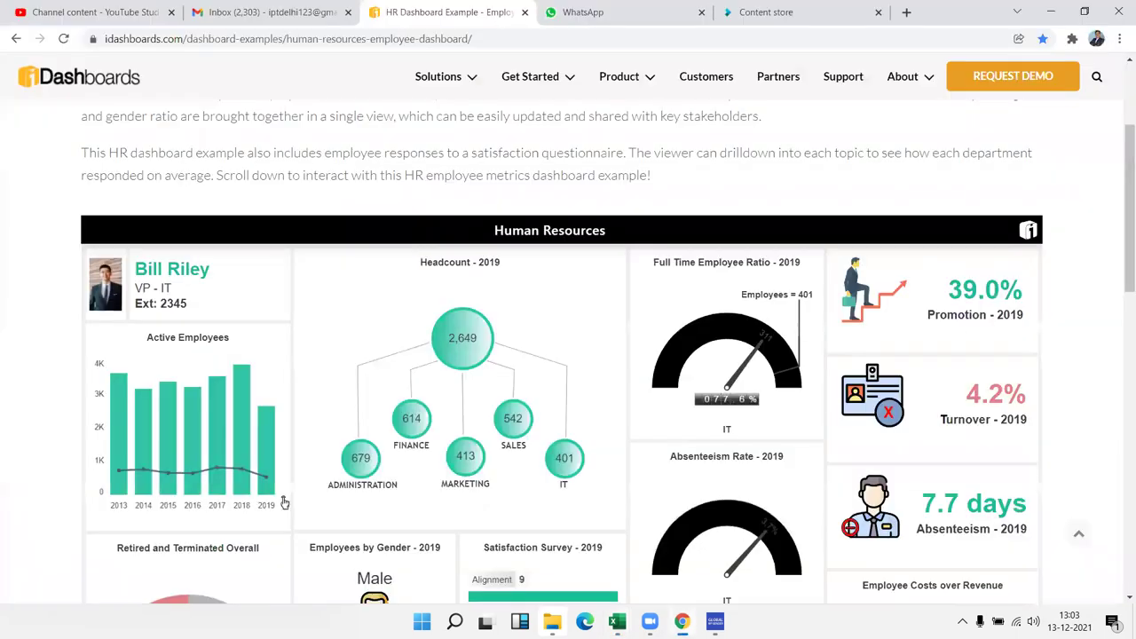
# In a new tab, search Google Images for the VP-IT employee's name.
pyautogui.click(906, 11)
pyautogui.write('goo')
pyautogui.press('Return')
pyautogui.write('R')
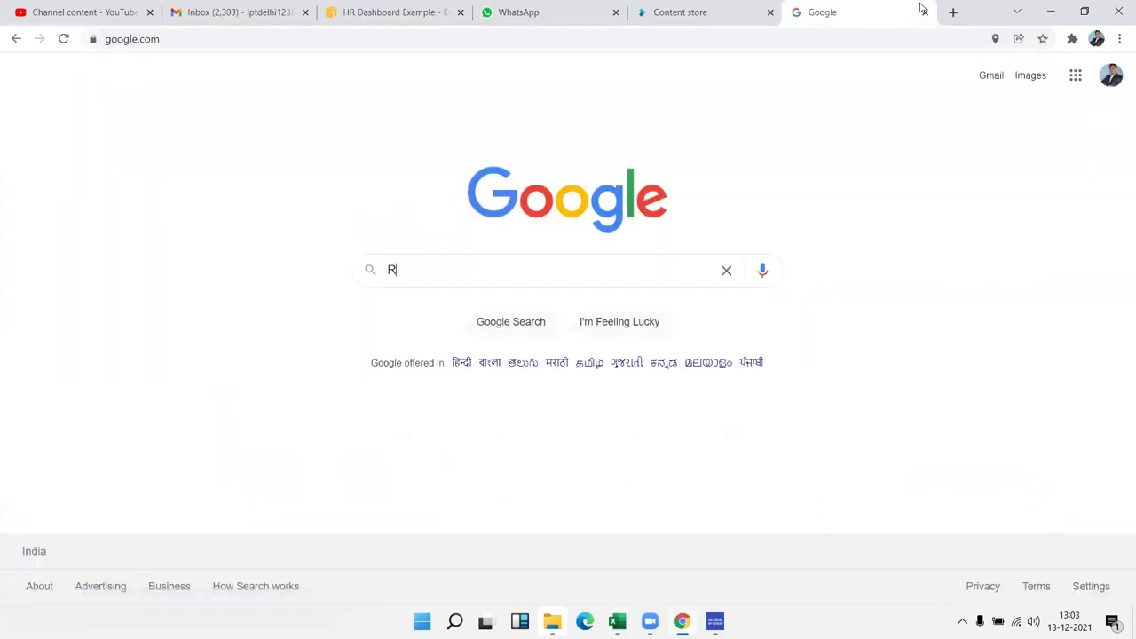
pyautogui.write('AVI')
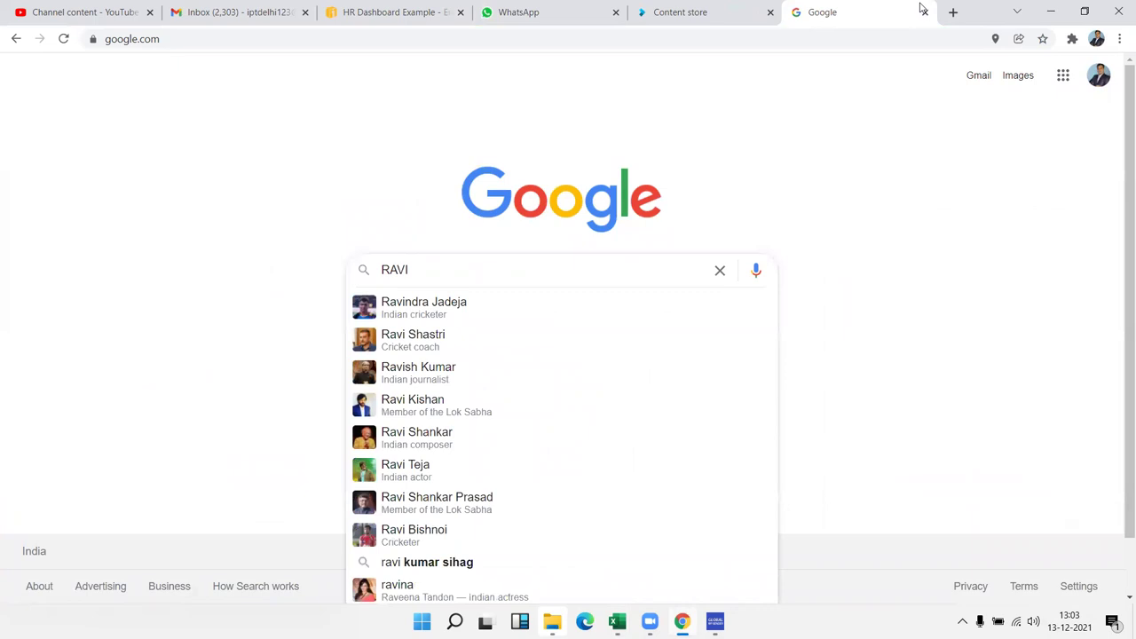
pyautogui.write(' SINGH')
pyautogui.press('Return')
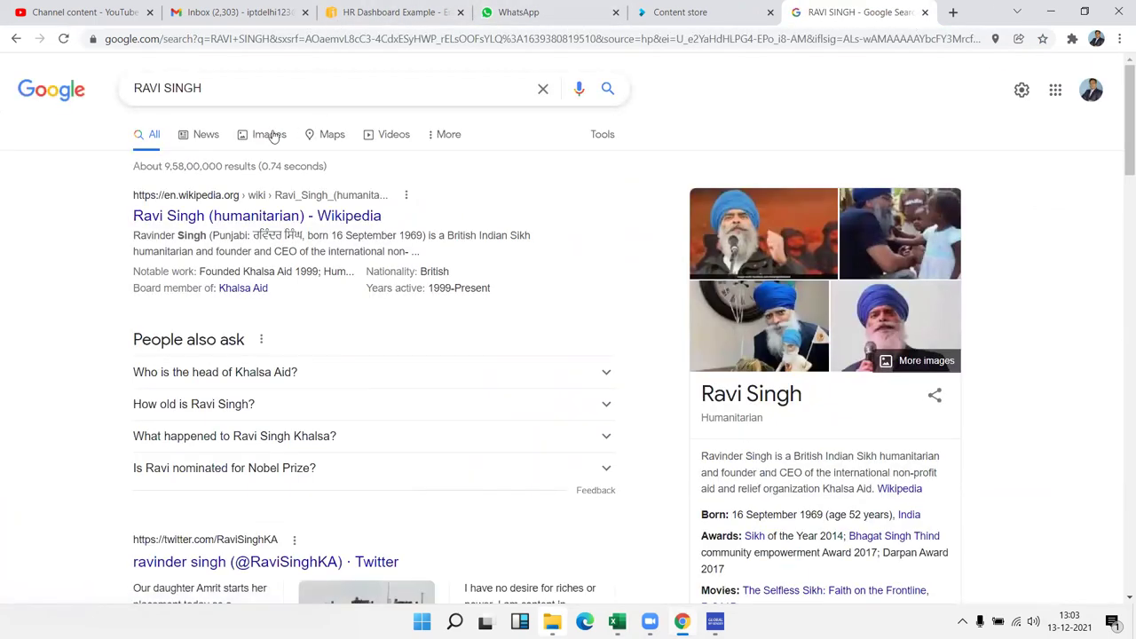
pyautogui.click(273, 135)
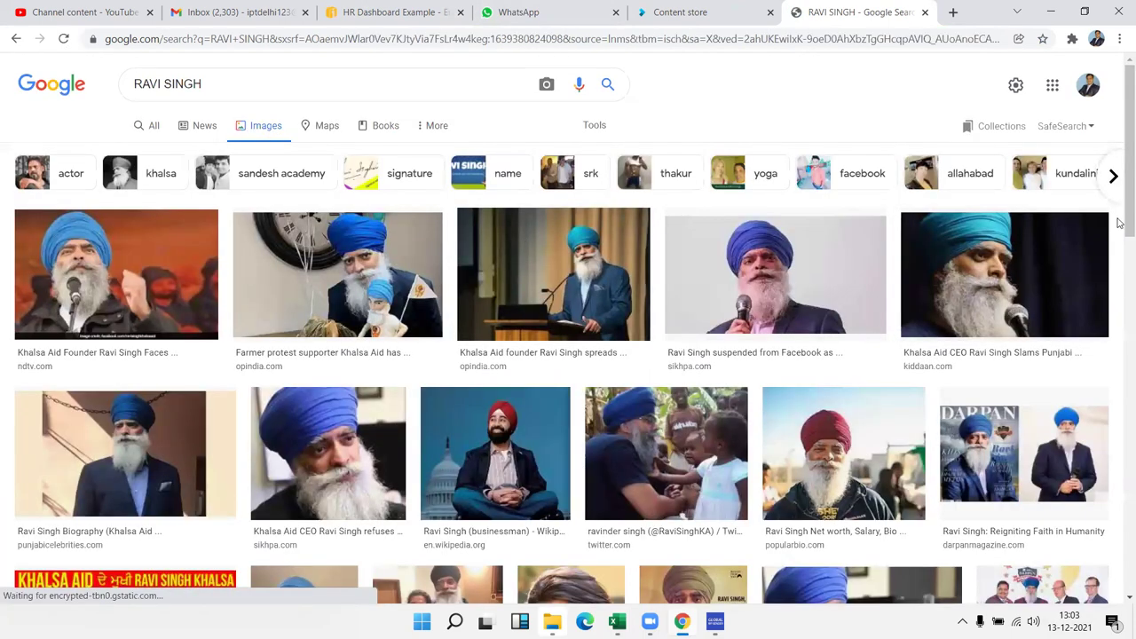
# Change the surname in the image search, copy a portrait photo, and close the tab.
pyautogui.scroll(-1, 1120, 177)
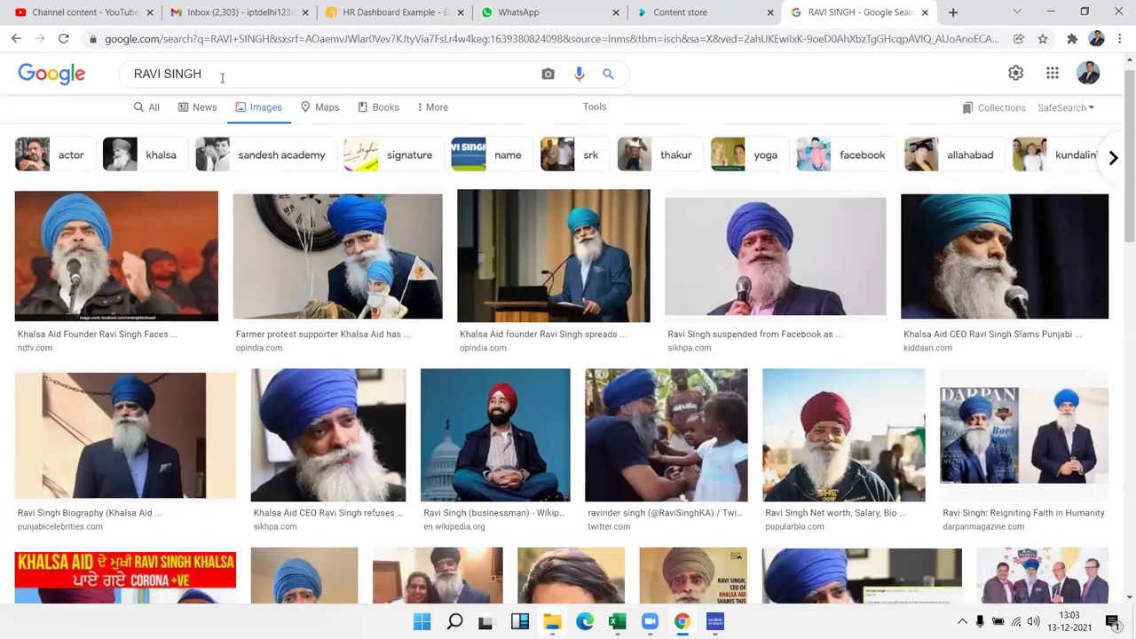
pyautogui.doubleClick(179, 74)
pyautogui.write('SHARMA')
pyautogui.press('Return')
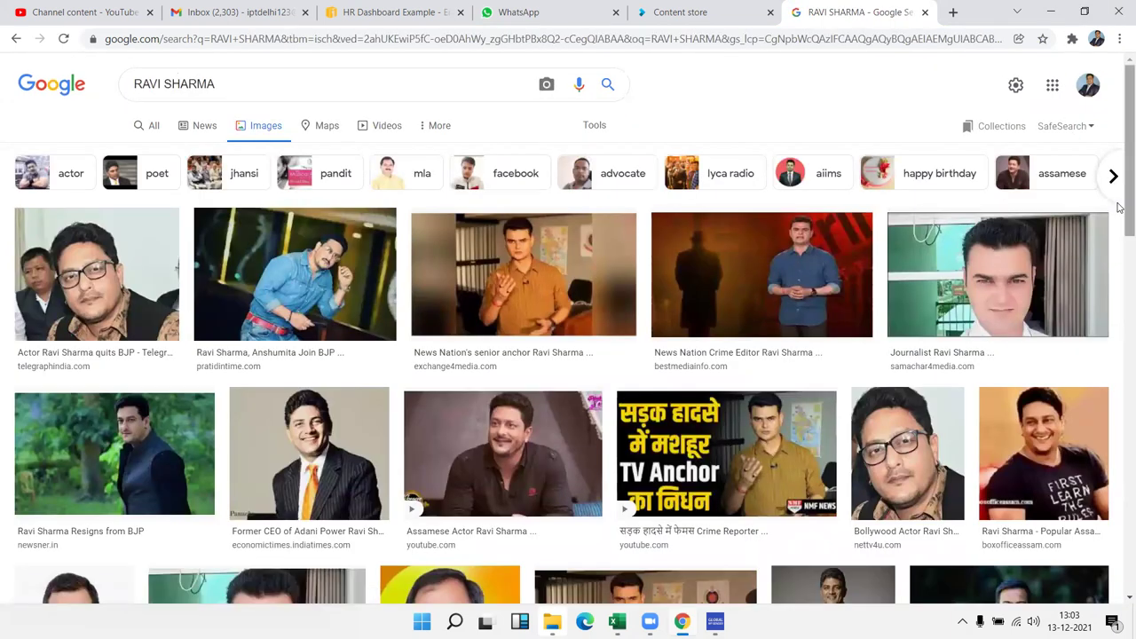
pyautogui.scroll(-3, 1118, 207)
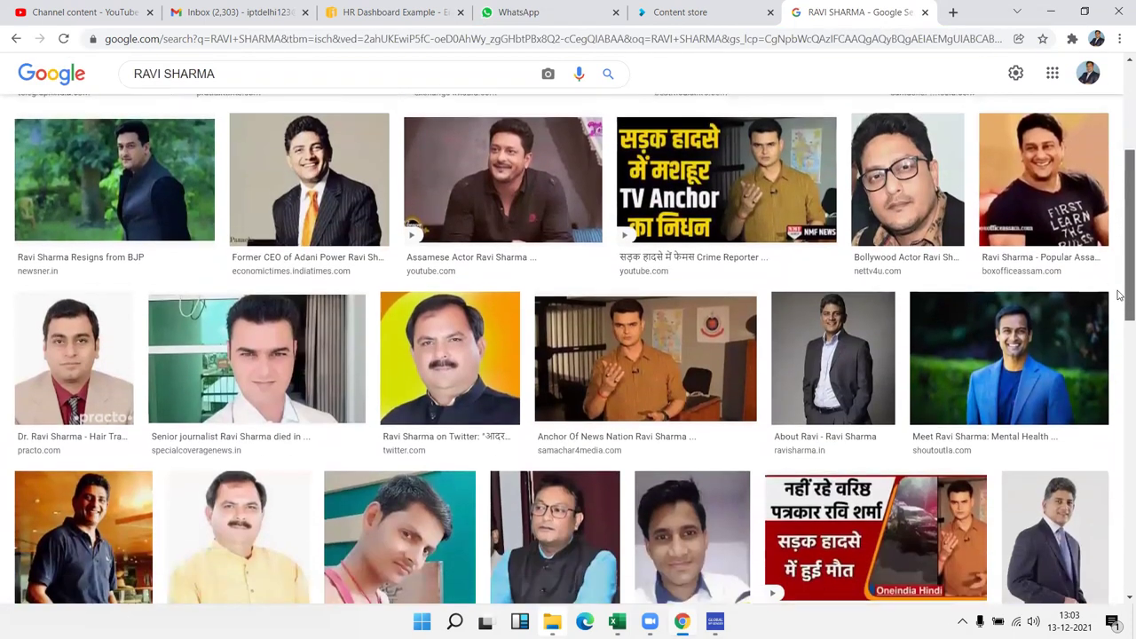
pyautogui.scroll(-1, 76, 311)
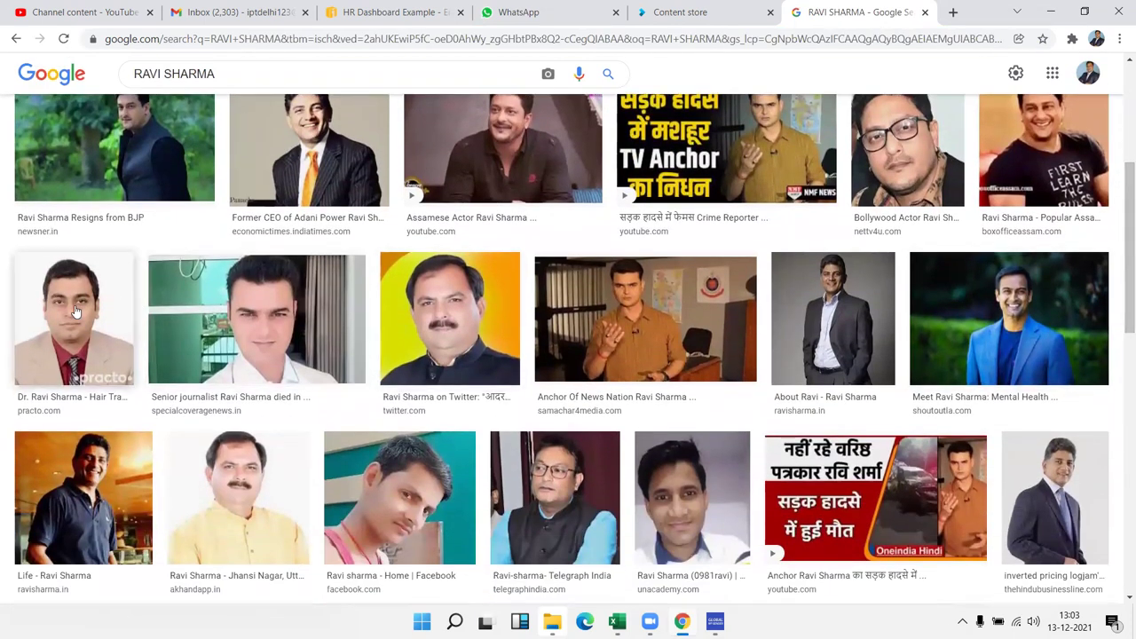
pyautogui.rightClick(75, 311)
pyautogui.click(133, 477)
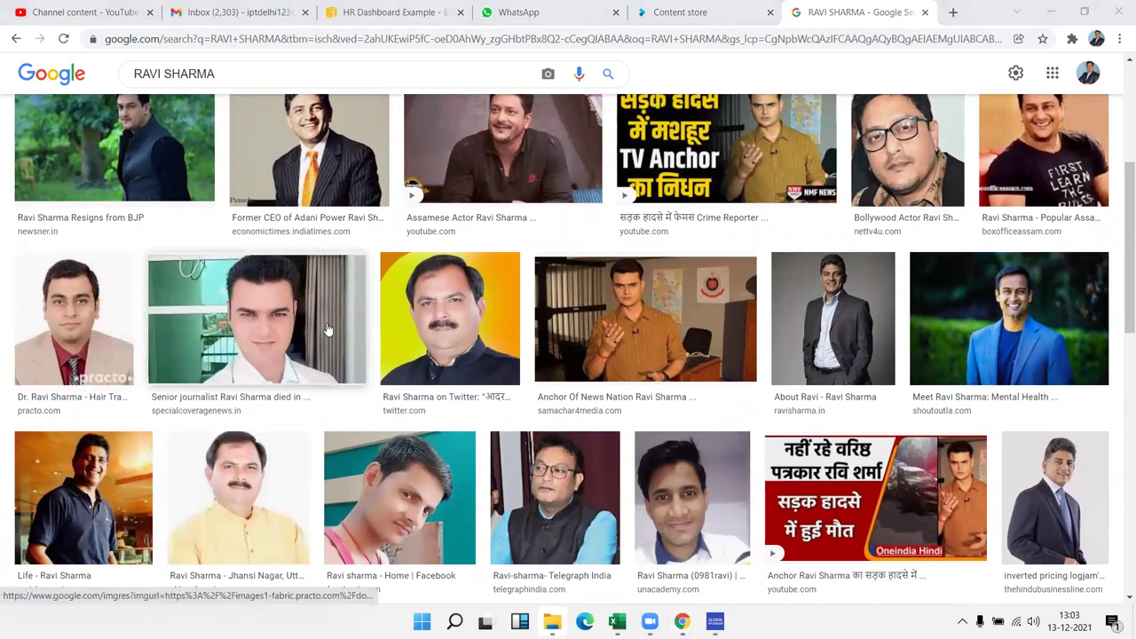
pyautogui.click(925, 12)
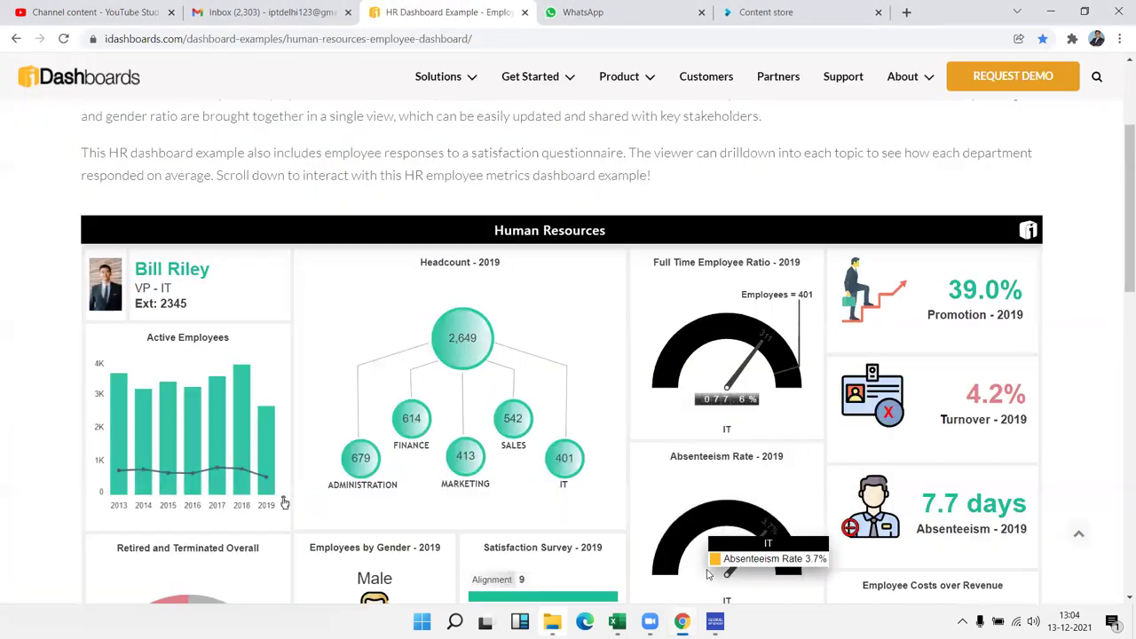
pyautogui.moveTo(617, 621)
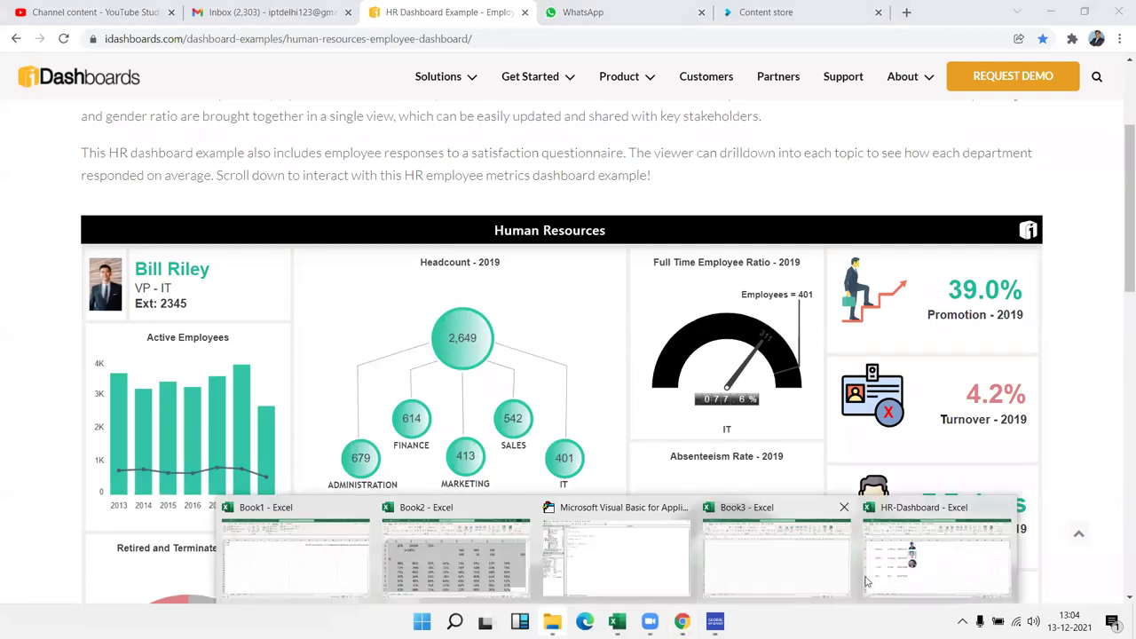
# Paste the copied portrait on Sheet4 and shrink it to fit cell E7 for the VP-IT employee.
pyautogui.click(924, 592)
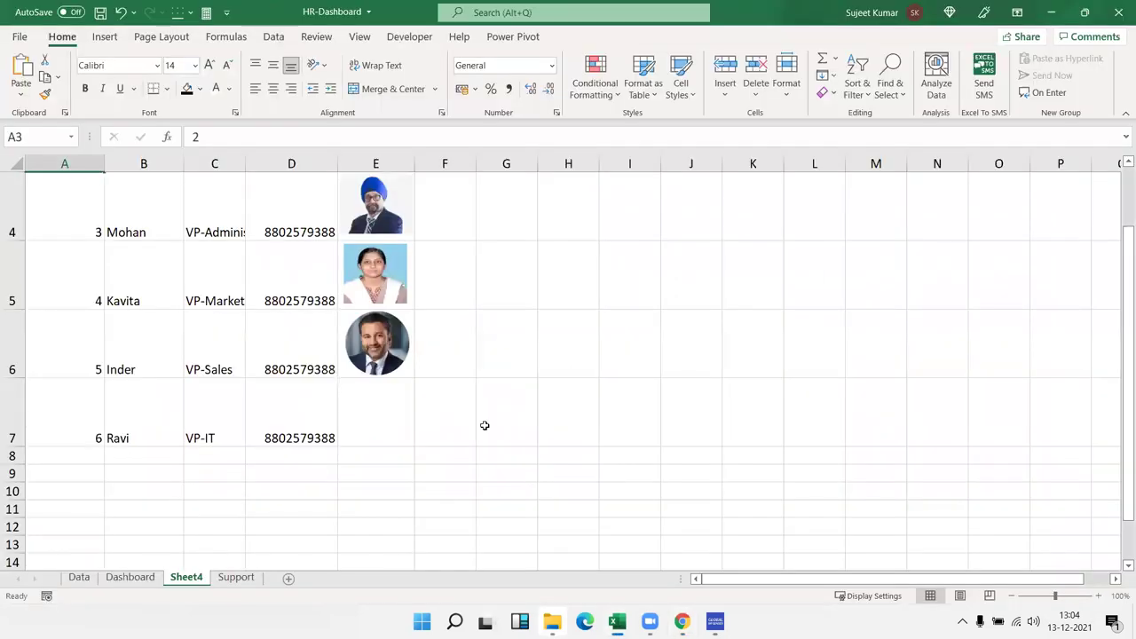
pyautogui.click(381, 413)
pyautogui.hotkey('ctrl', 'v')
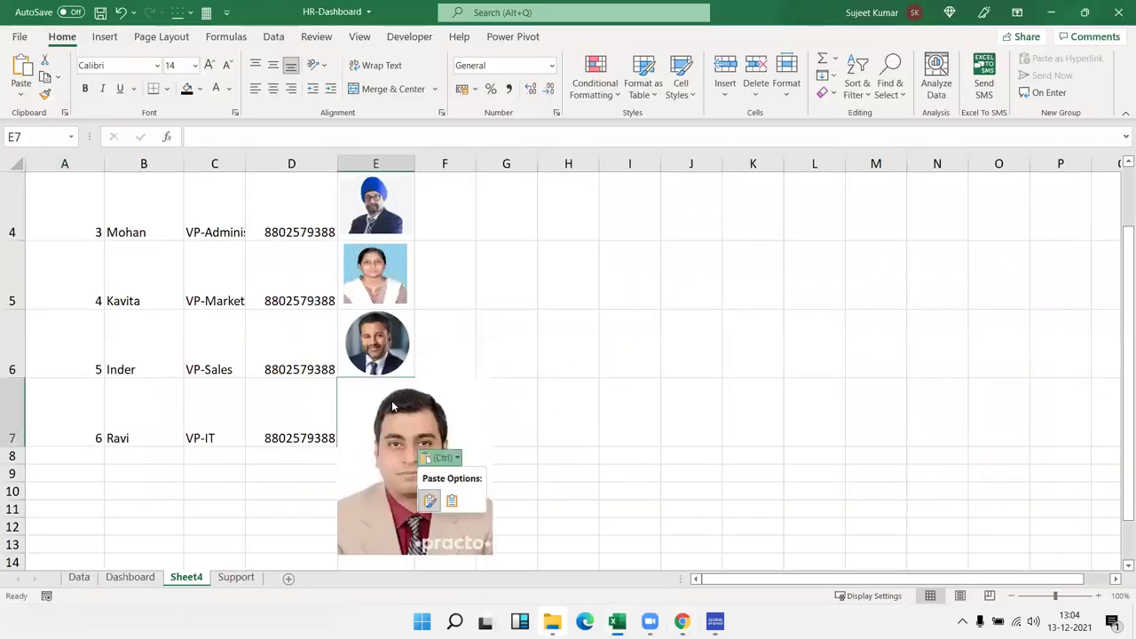
pyautogui.moveTo(382, 408); pyautogui.dragTo(501, 335)
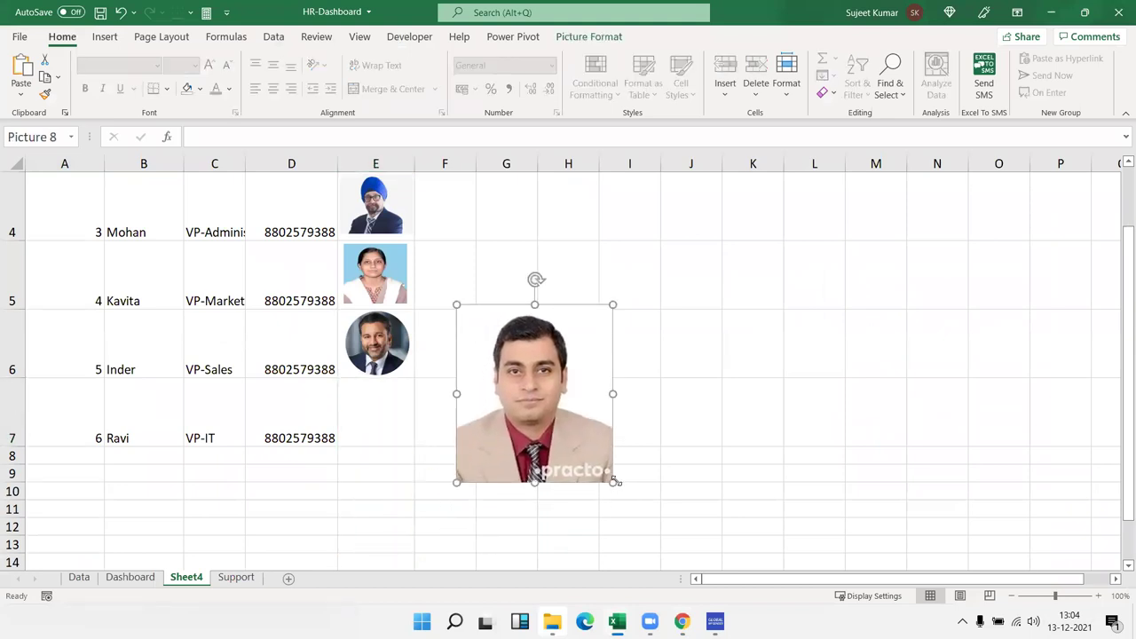
pyautogui.moveTo(612, 481)
pyautogui.mouseDown()
pyautogui.moveTo(495, 353)
pyautogui.moveTo(358, 416)
pyautogui.moveTo(394, 441)
pyautogui.moveTo(408, 411)
pyautogui.mouseUp()
pyautogui.click(488, 426)
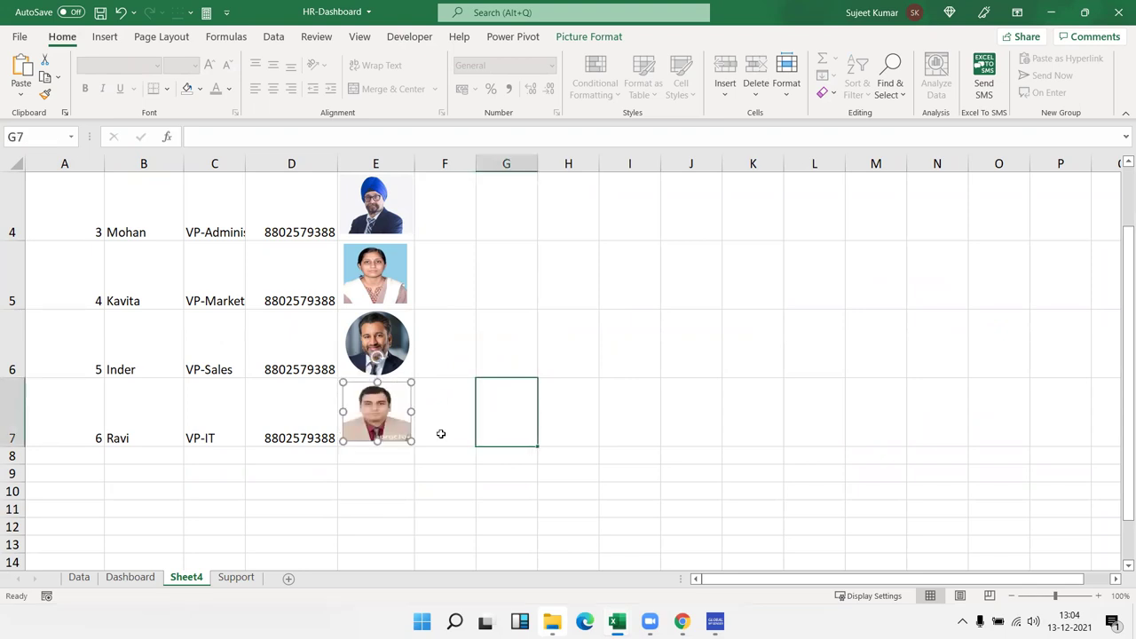
# Go to the Dashboard sheet, deselect the photo, and show the Developer tab.
pyautogui.click(129, 577)
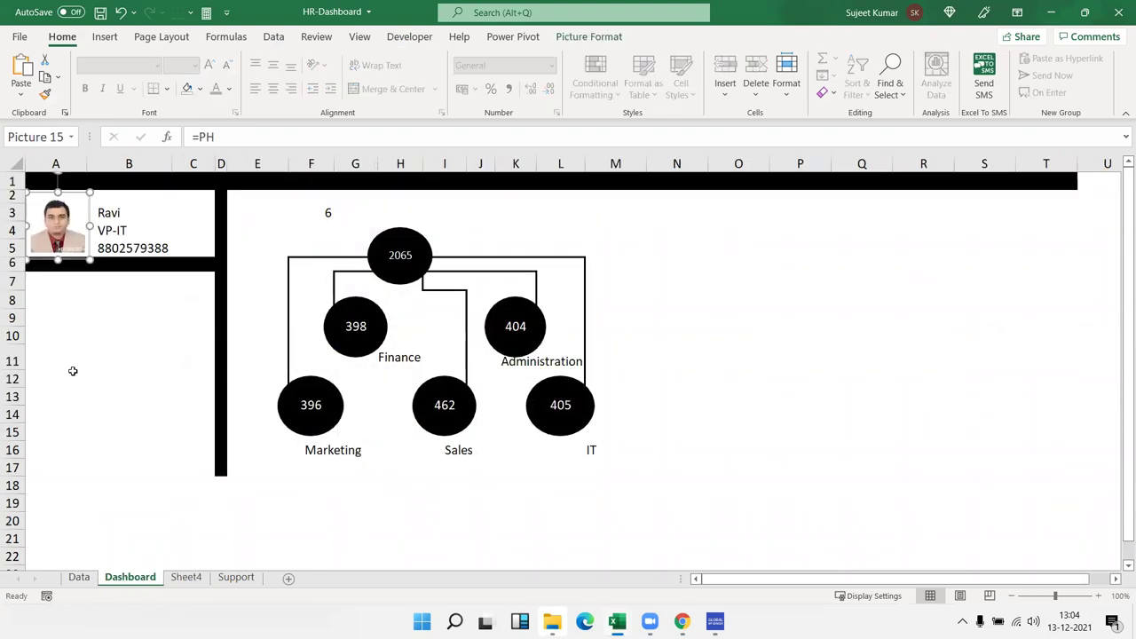
pyautogui.click(116, 375)
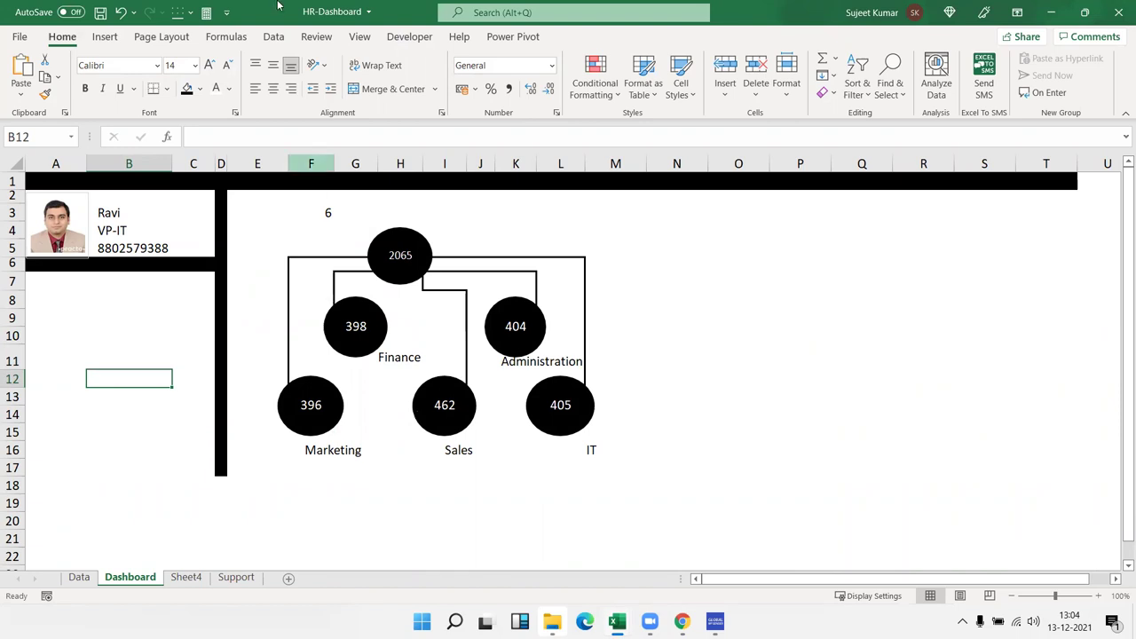
pyautogui.click(409, 37)
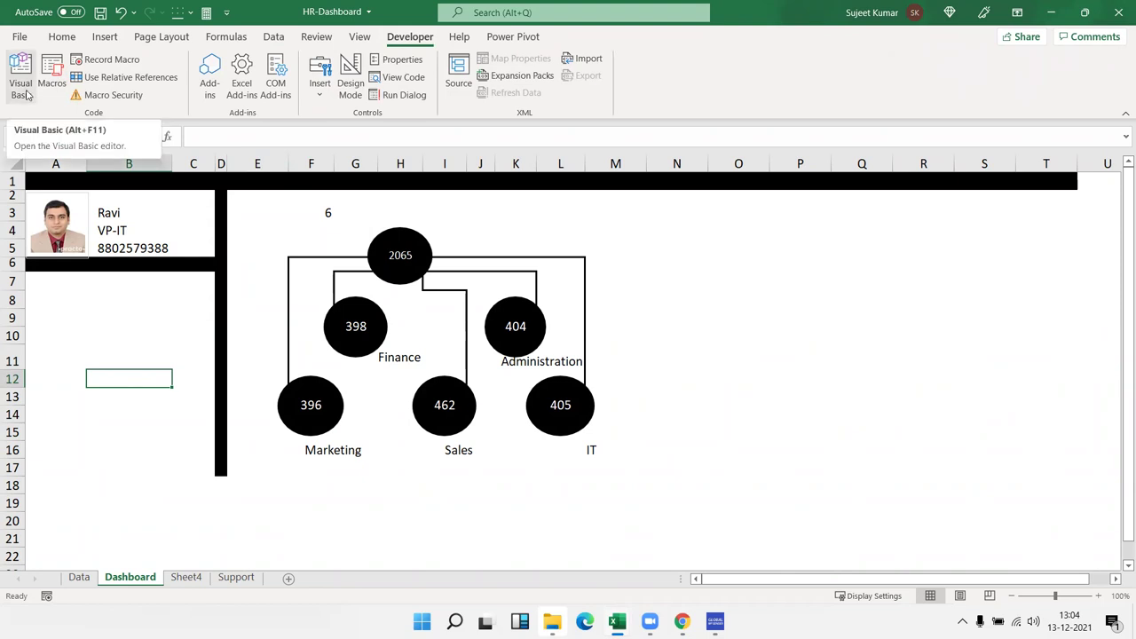
# Insert a new module in the HR-Dashboard project and declare Function ph(N As Integer).
pyautogui.click(20, 84)
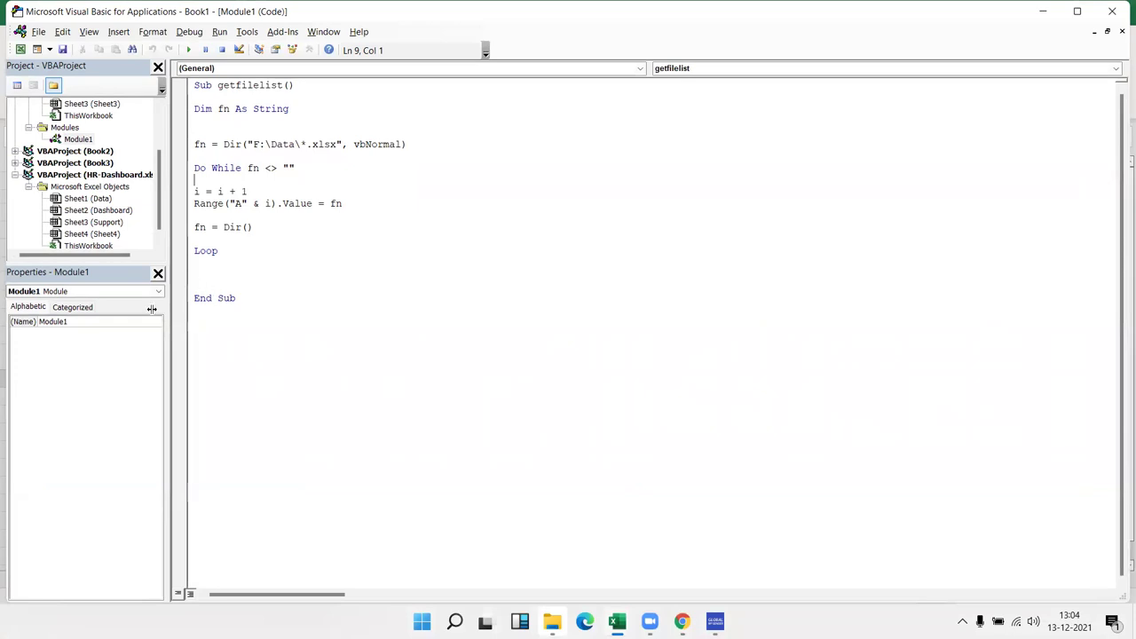
pyautogui.click(88, 188)
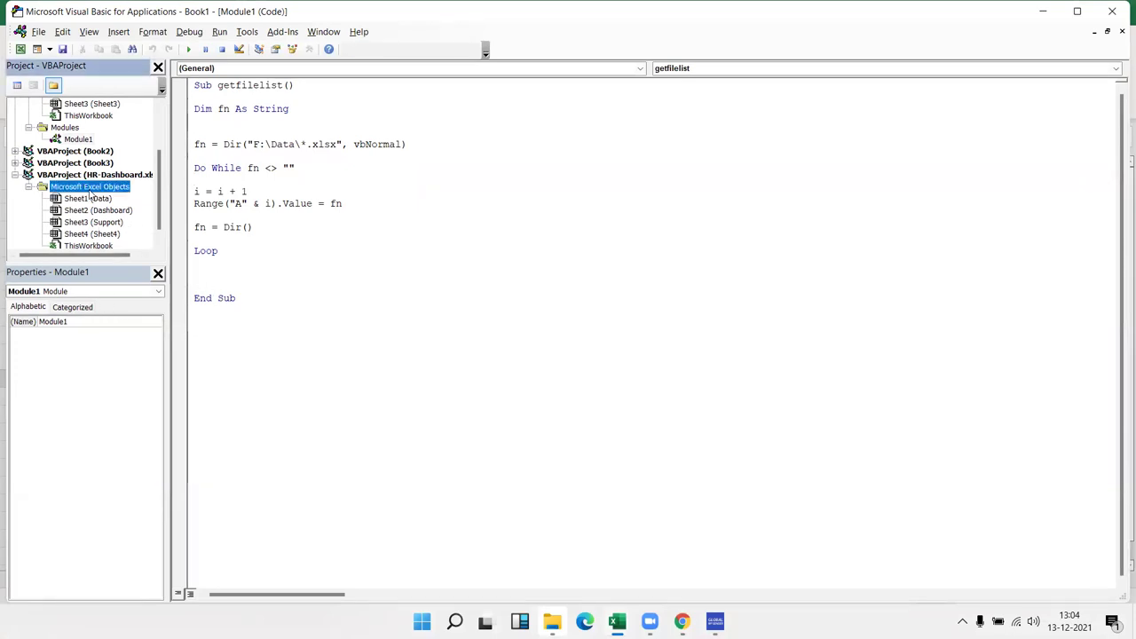
pyautogui.click(118, 32)
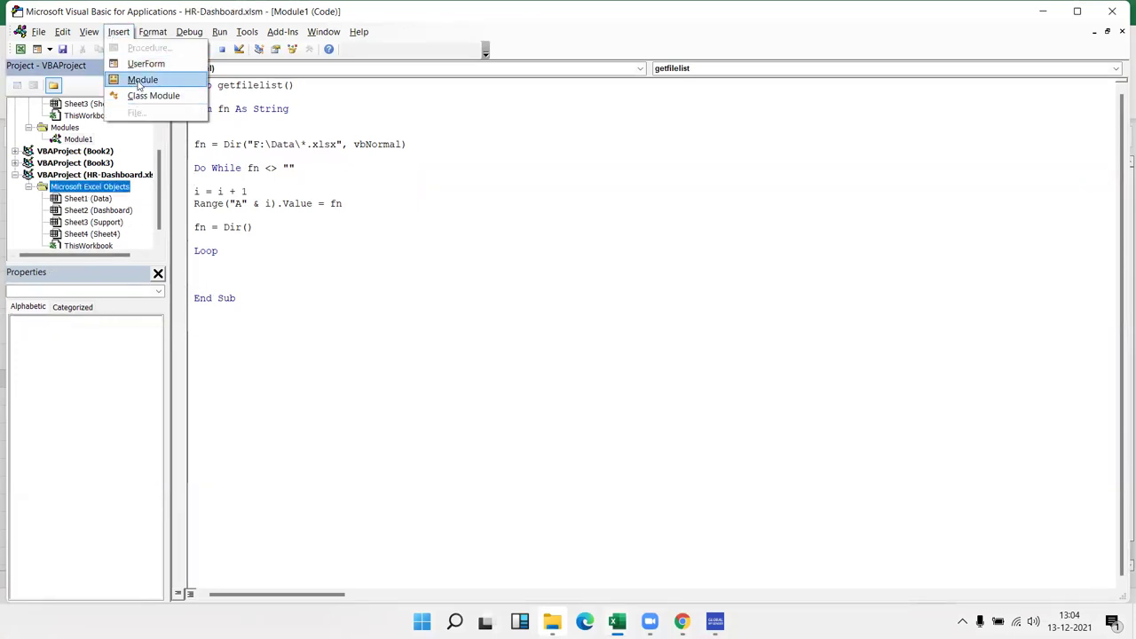
pyautogui.click(139, 80)
pyautogui.write('F')
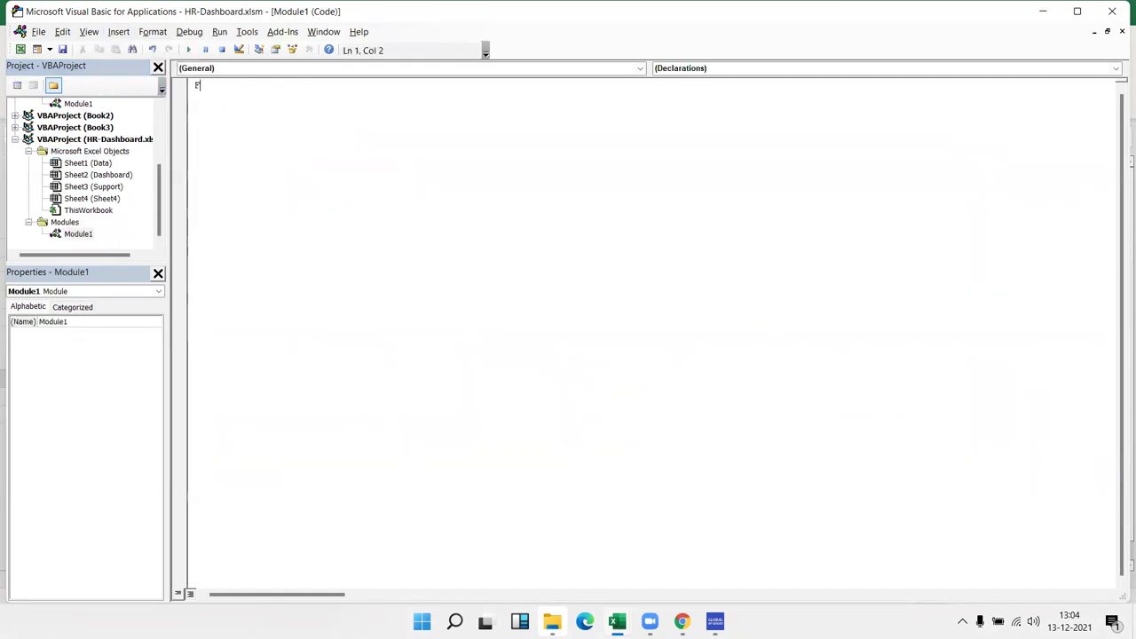
pyautogui.write('UNCTION ')
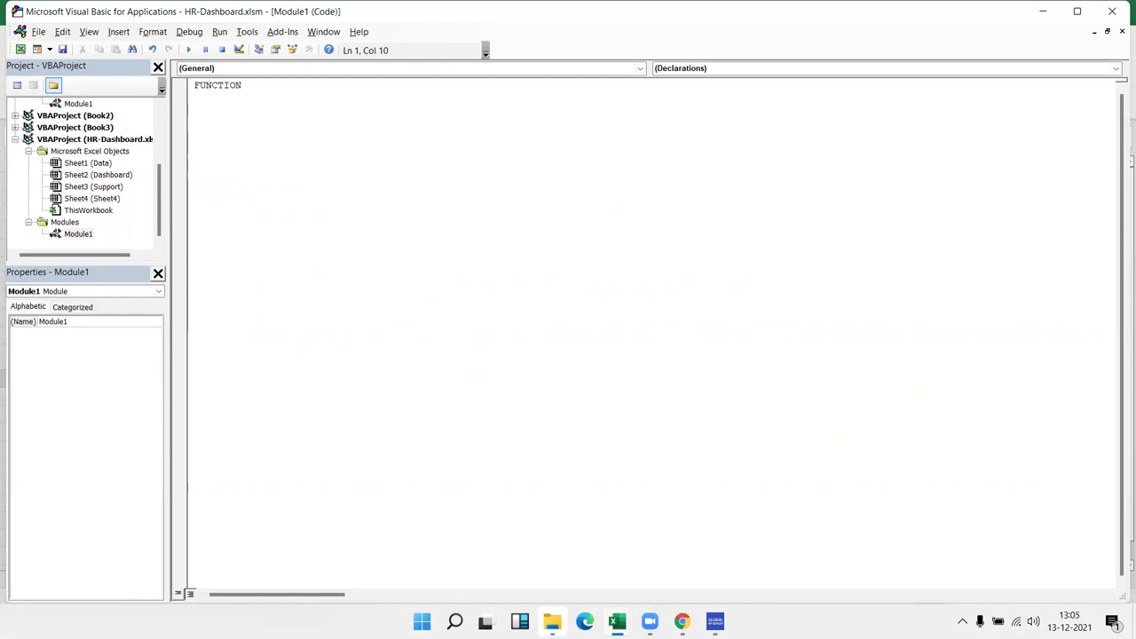
pyautogui.write('sh')
pyautogui.press('BackSpace')
pyautogui.write('ph( N')
pyautogui.write(' AS ')
pyautogui.write('In')
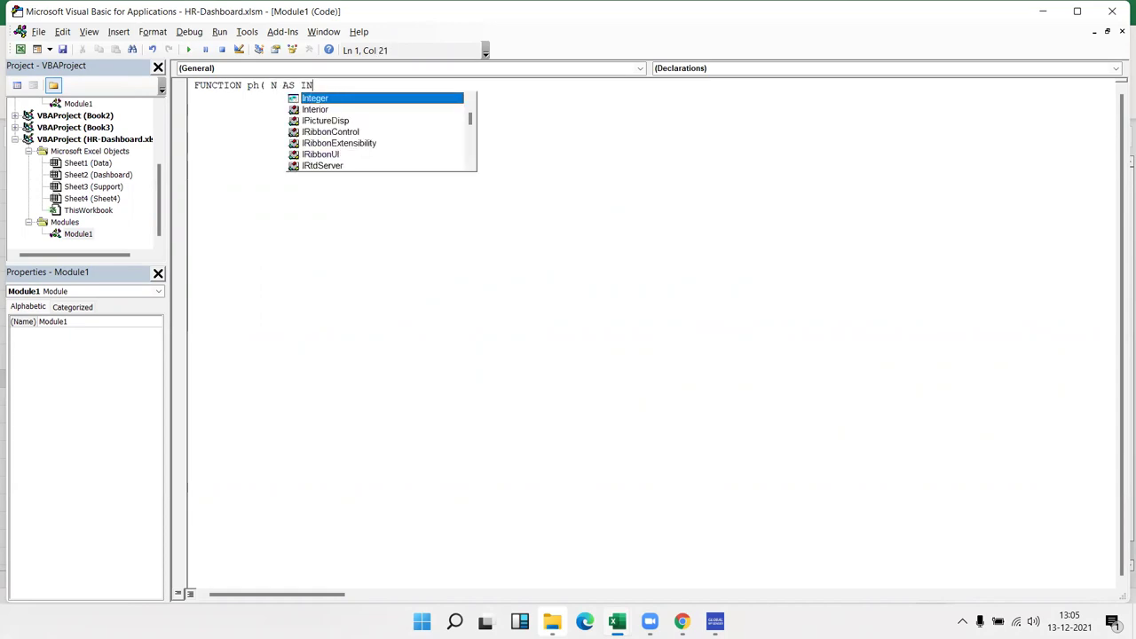
pyautogui.press('Tab')
pyautogui.press('Return')
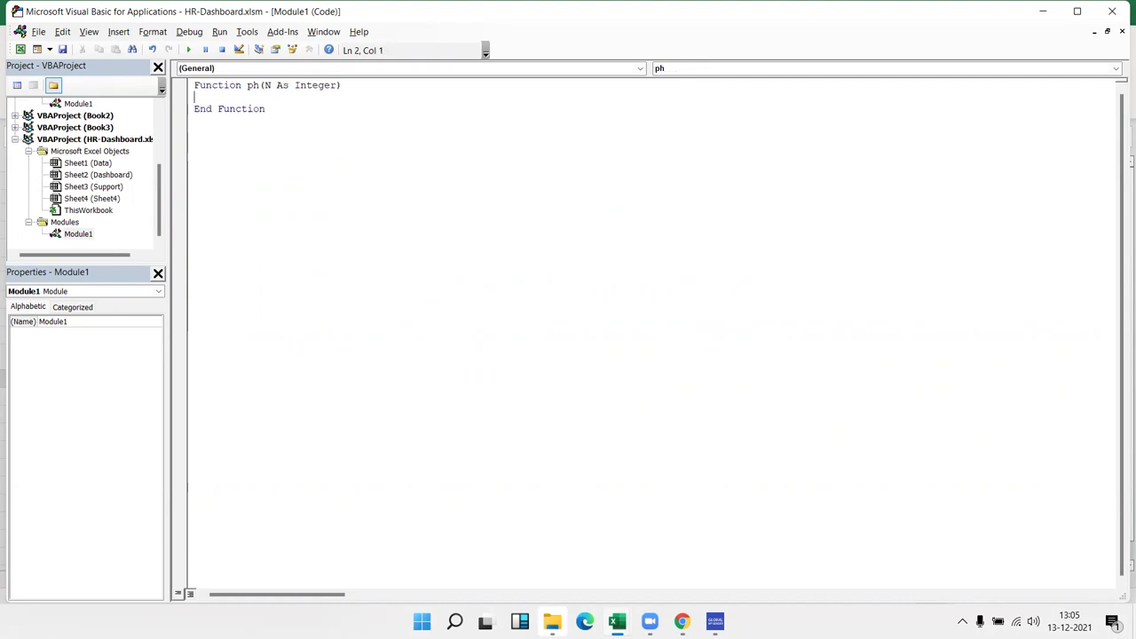
# Write Range("f3").Value = N as the body of the ph function.
pyautogui.hotkey('alt', 'F11')
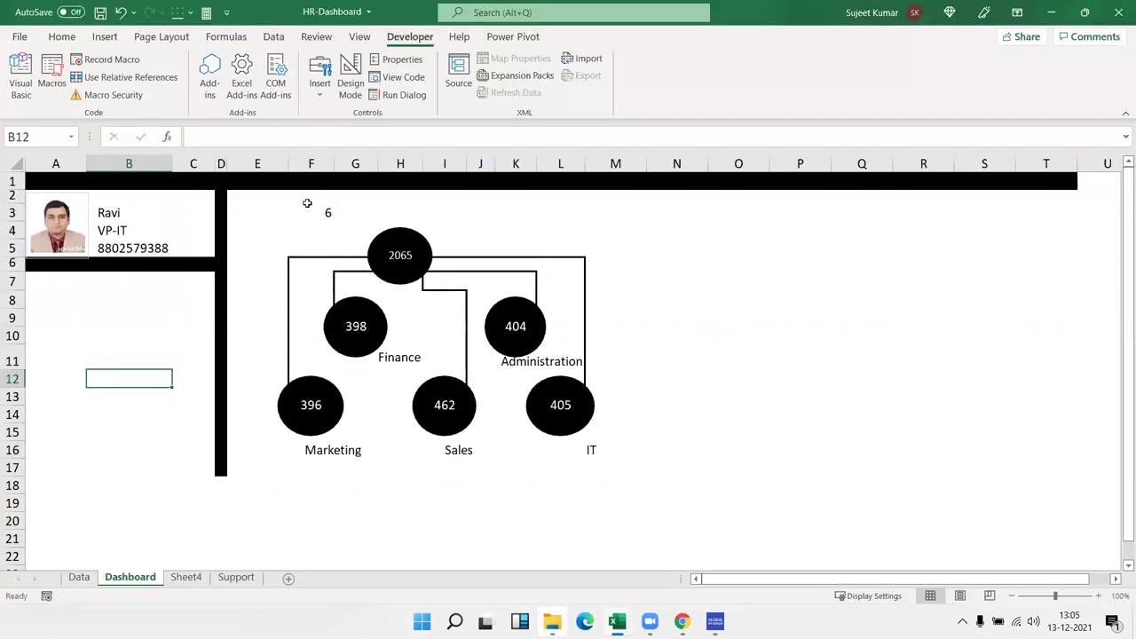
pyautogui.click(324, 210)
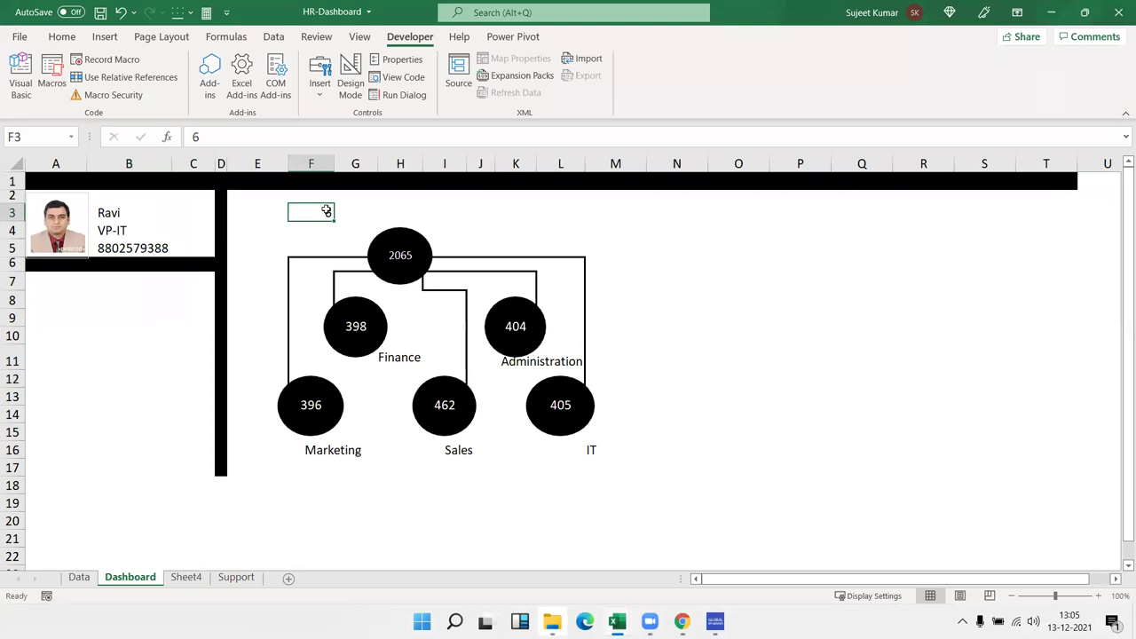
pyautogui.hotkey('alt', 'F11')
pyautogui.write('RANG')
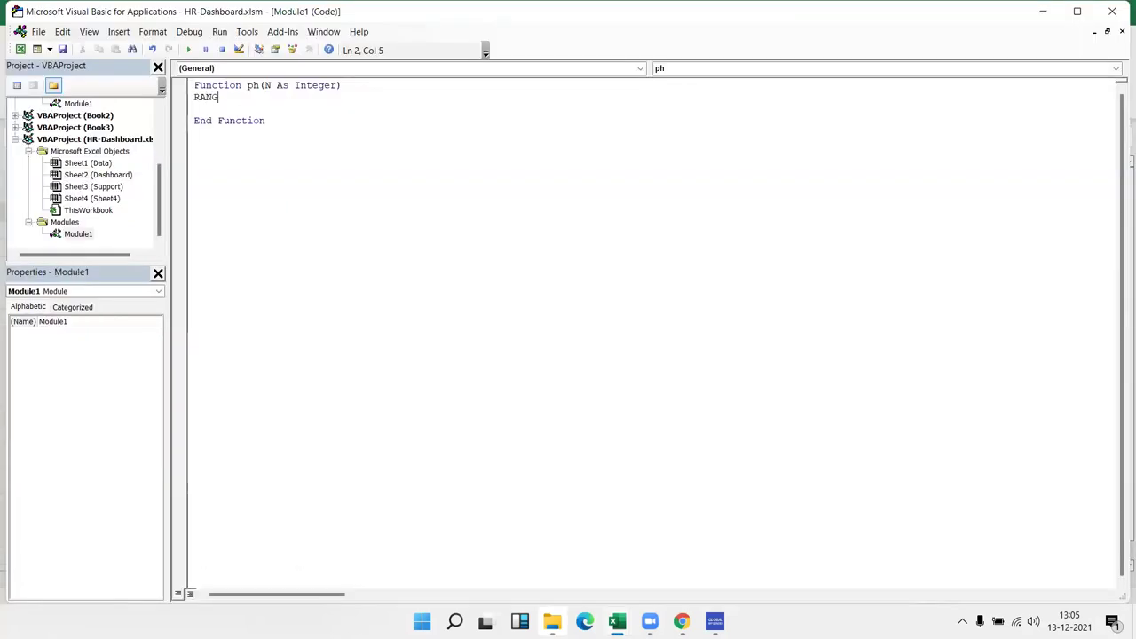
pyautogui.write('E(')
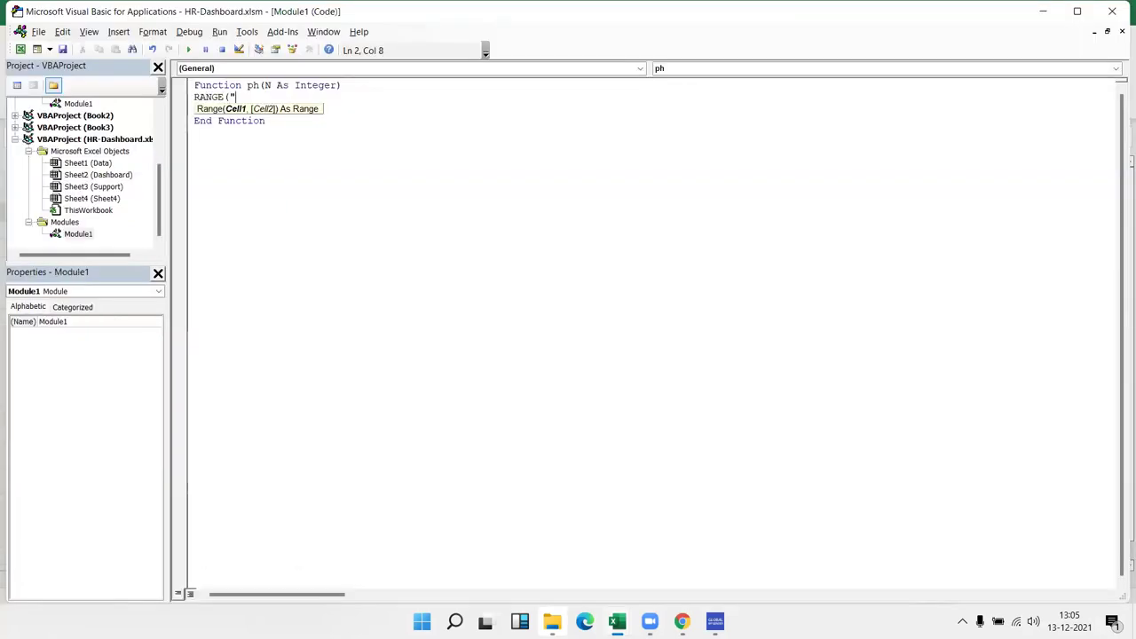
pyautogui.write('3")')
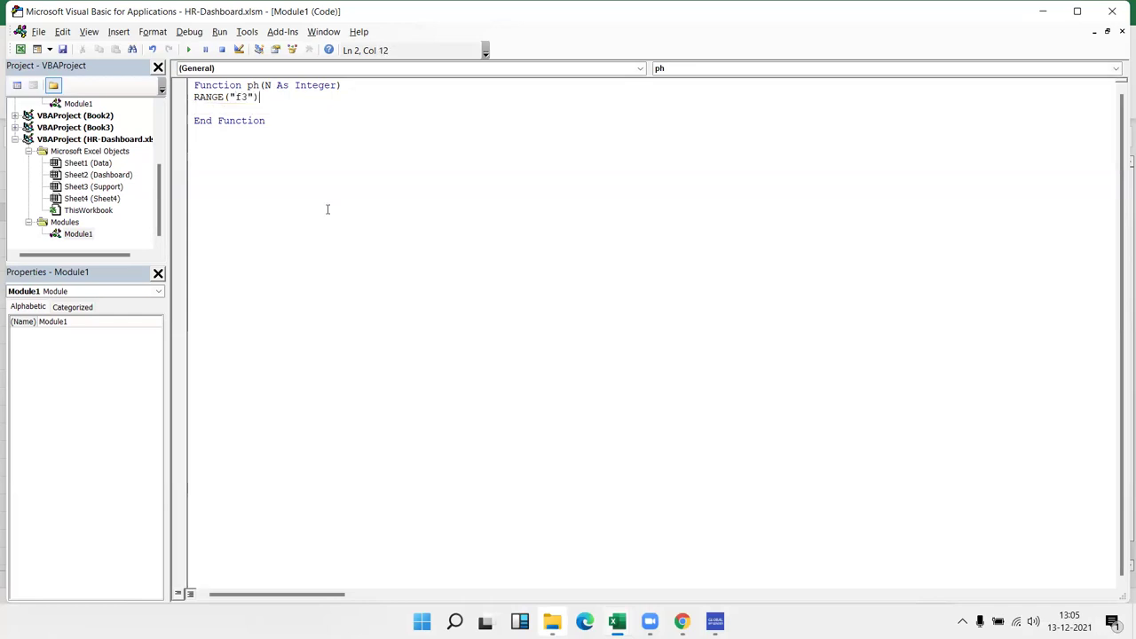
pyautogui.write('.')
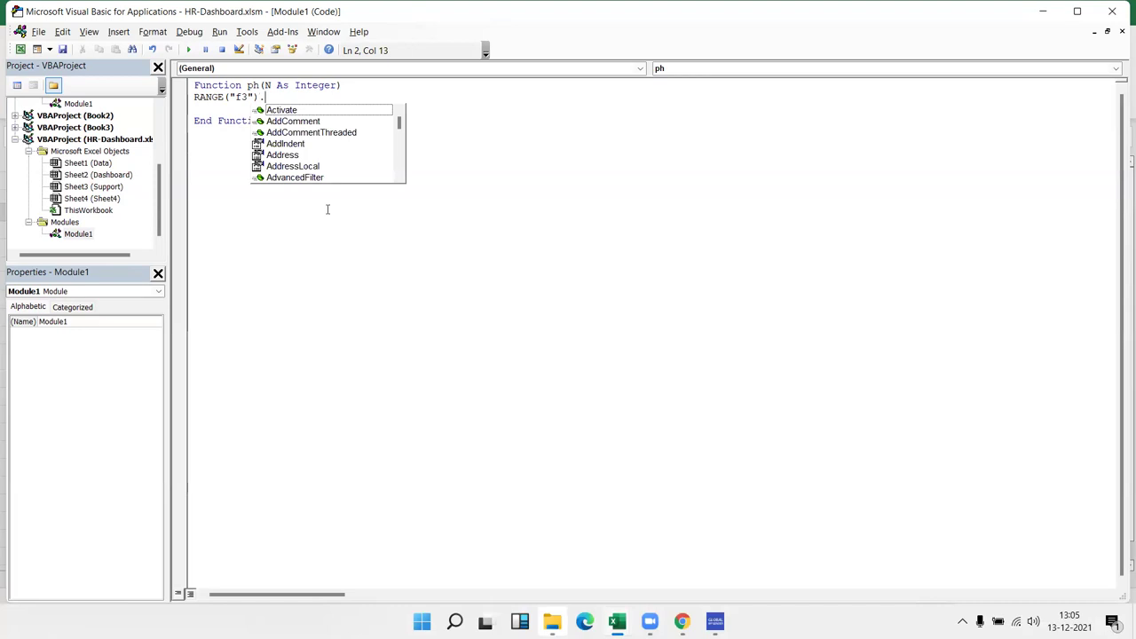
pyautogui.write('v')
pyautogui.press('Down')
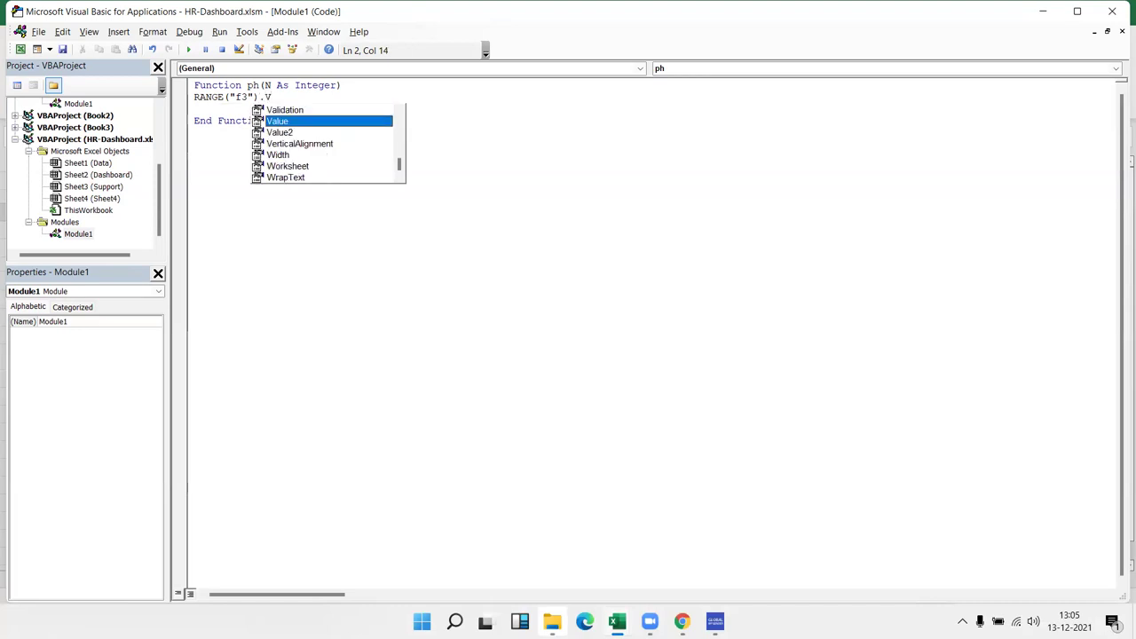
pyautogui.press('space')
pyautogui.write('=N')
pyautogui.click(314, 177)
# Change the formula in H5, behind the top org-chart circle, to =HYPERLINK(ph(1),Support!B7).
pyautogui.hotkey('alt', 'F11')
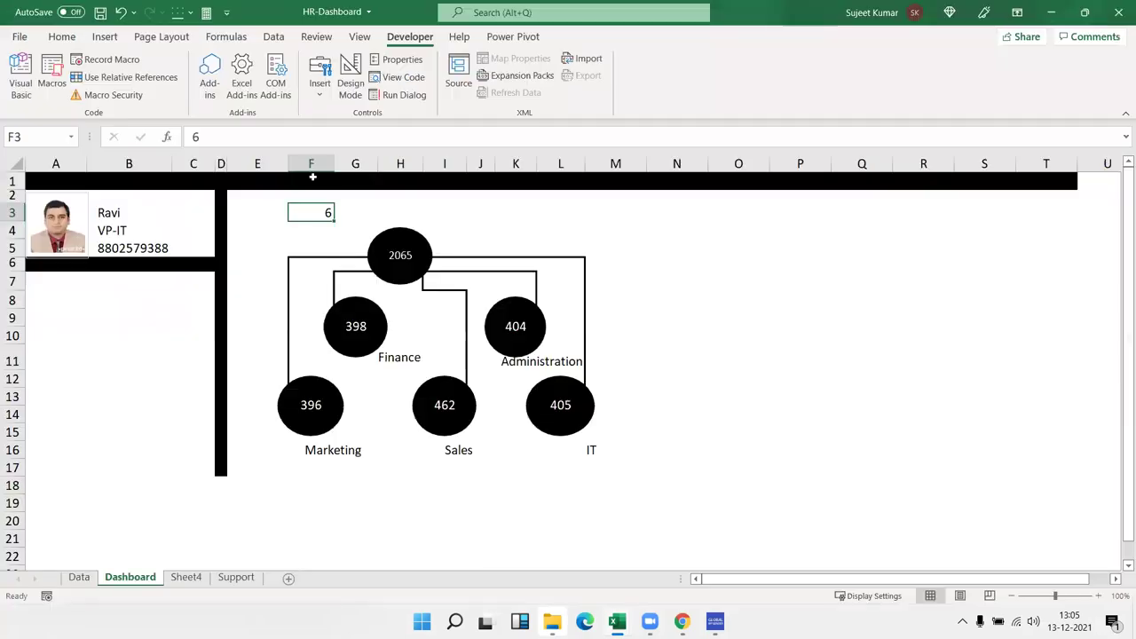
pyautogui.click(514, 227)
pyautogui.press('Down')
pyautogui.press('Left')
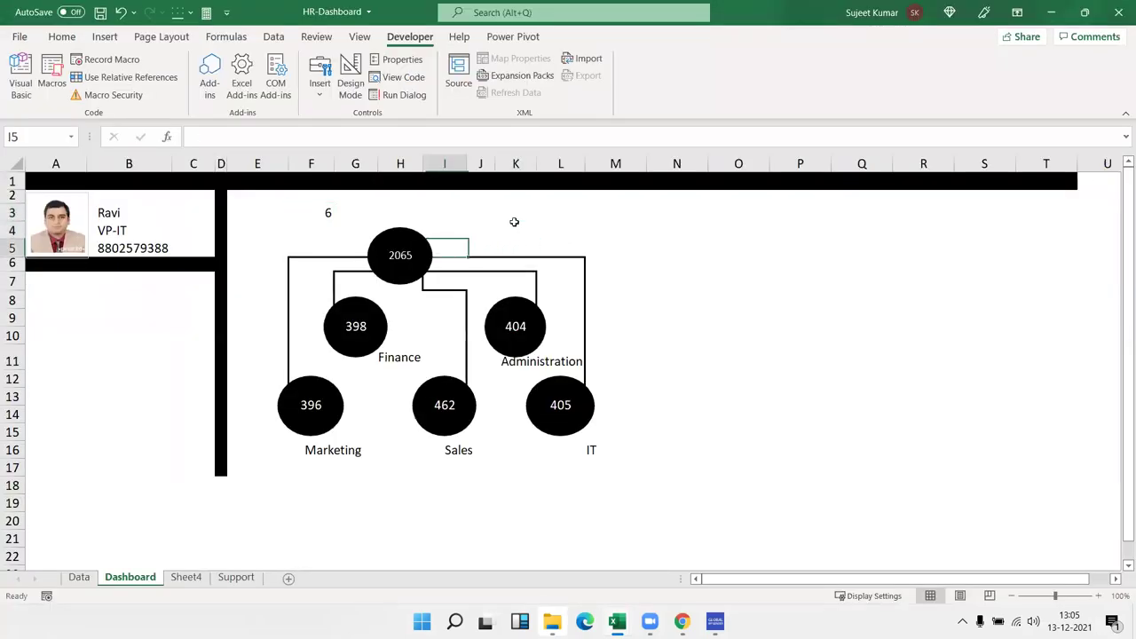
pyautogui.press('Left')
pyautogui.press('Left')
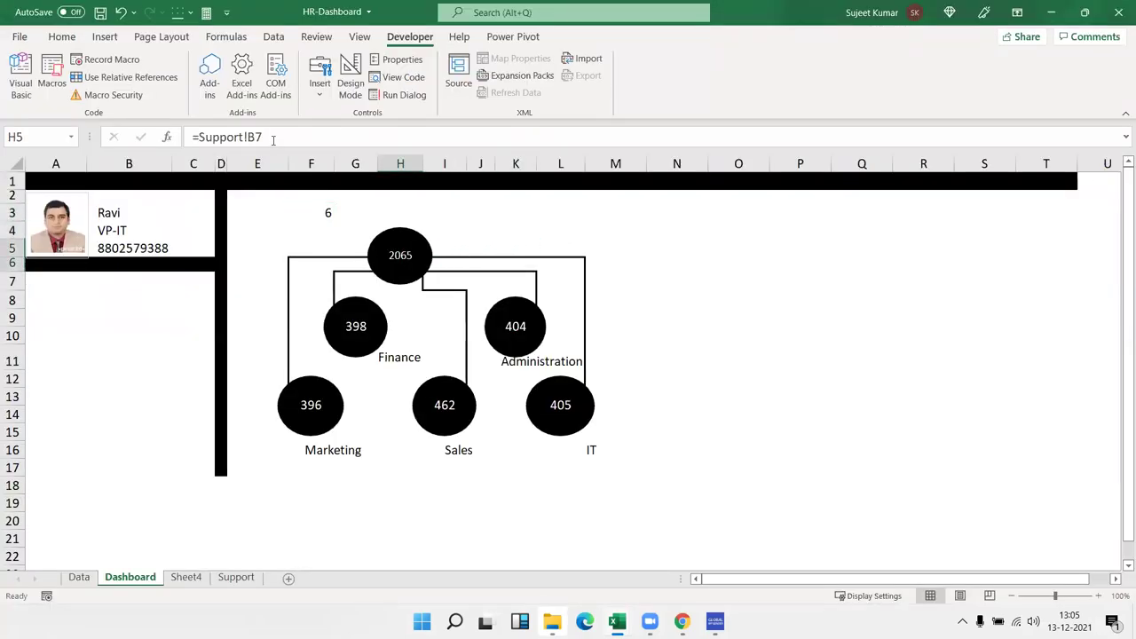
pyautogui.click(203, 137)
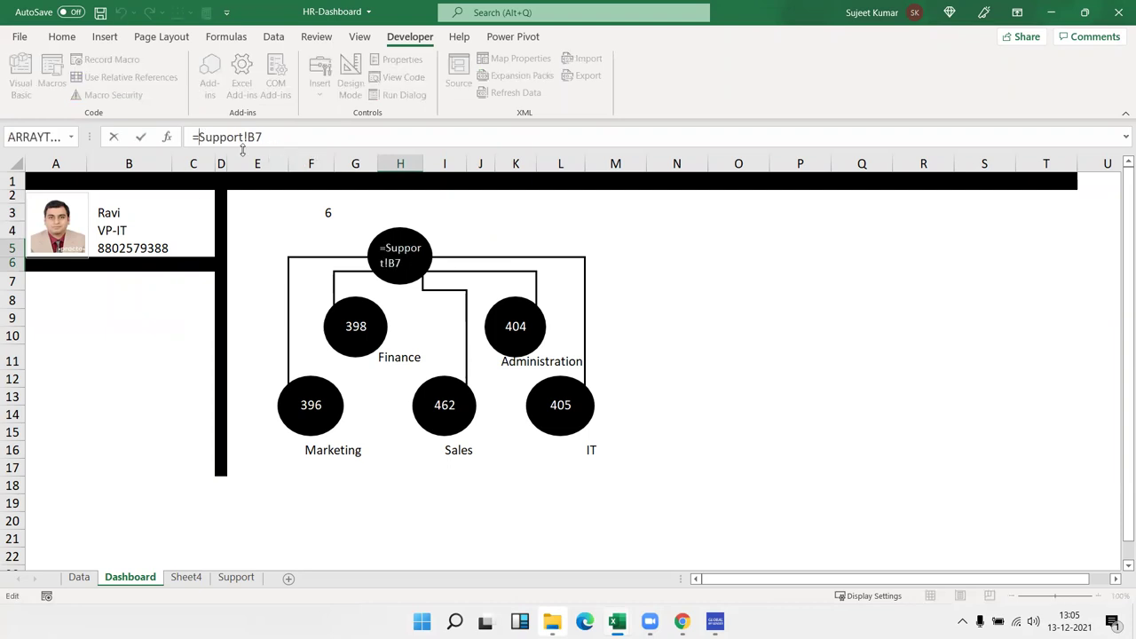
pyautogui.write('HY')
pyautogui.press('Tab')
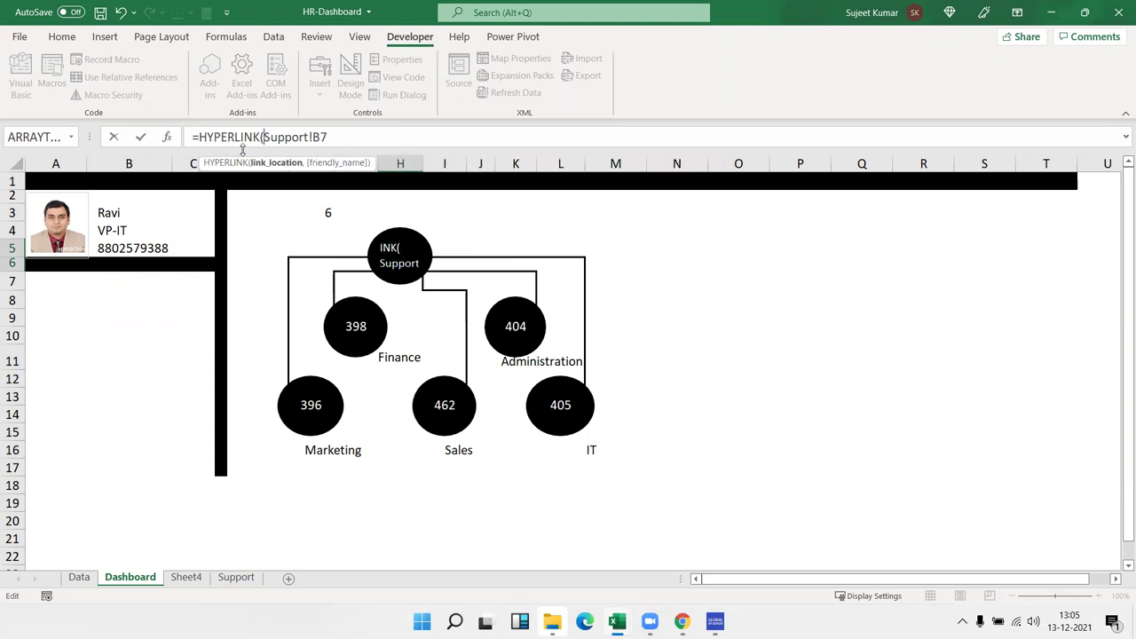
pyautogui.write('PH')
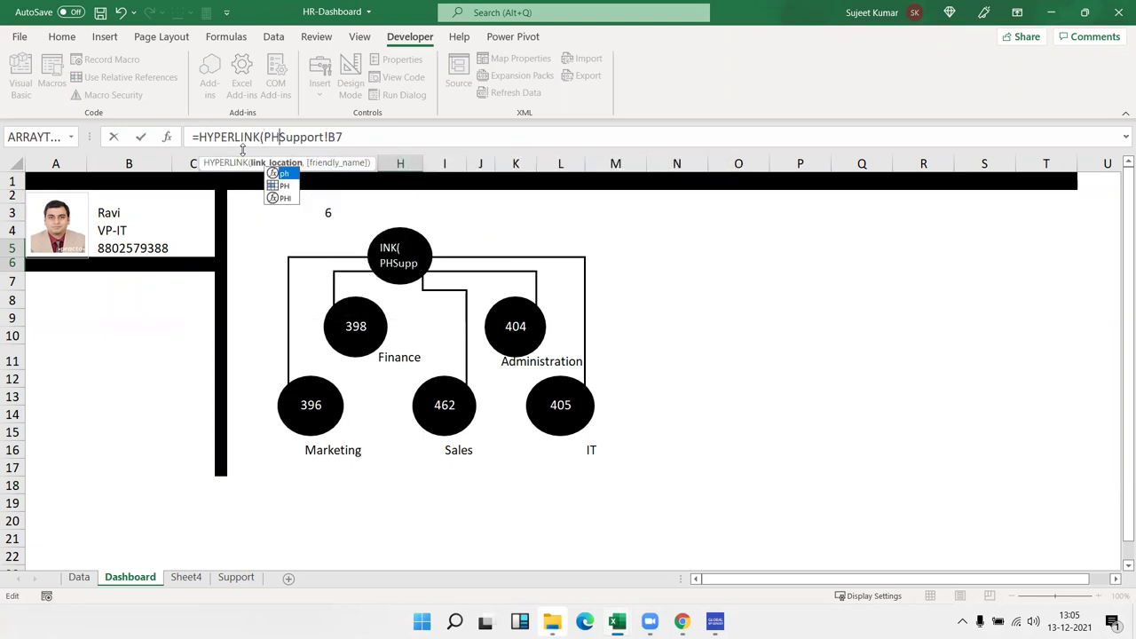
pyautogui.press('Tab')
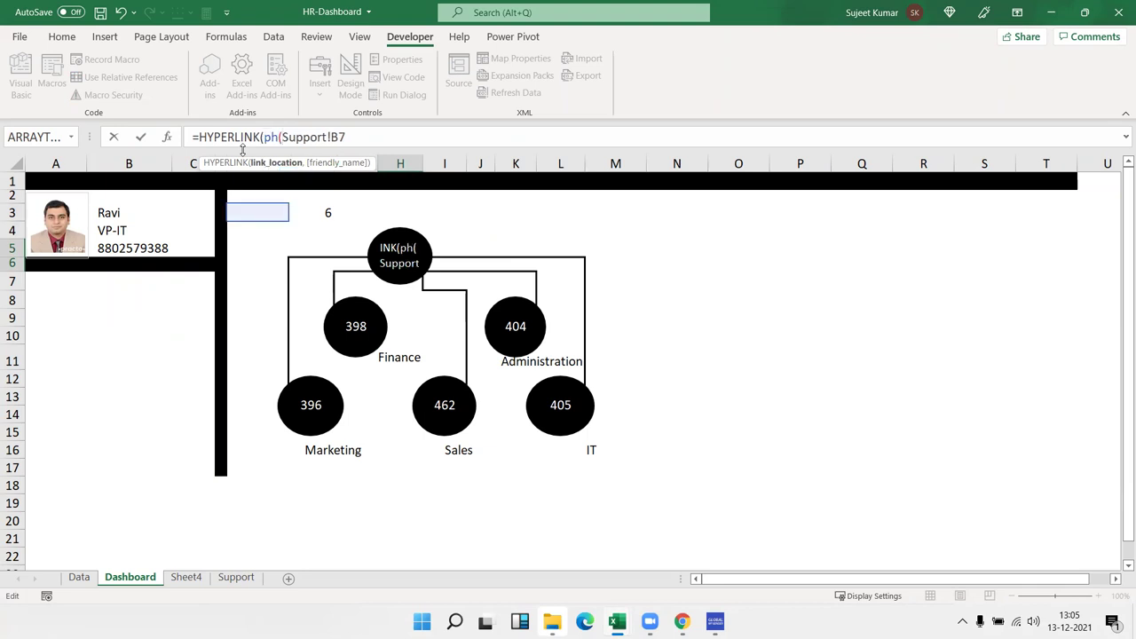
pyautogui.write('1),')
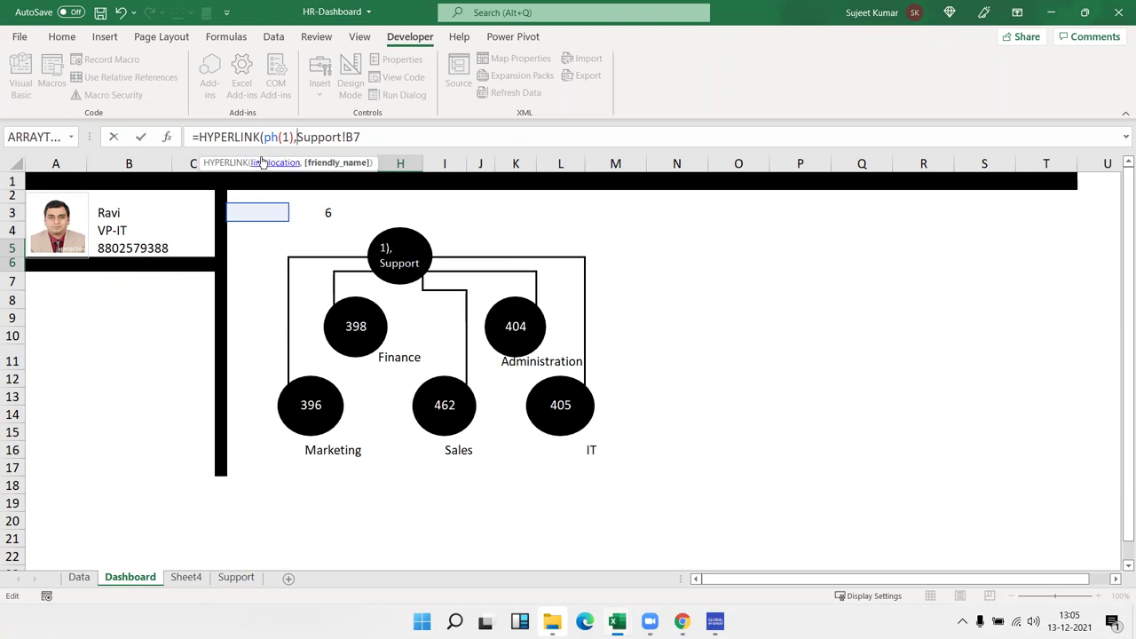
pyautogui.press('Return')
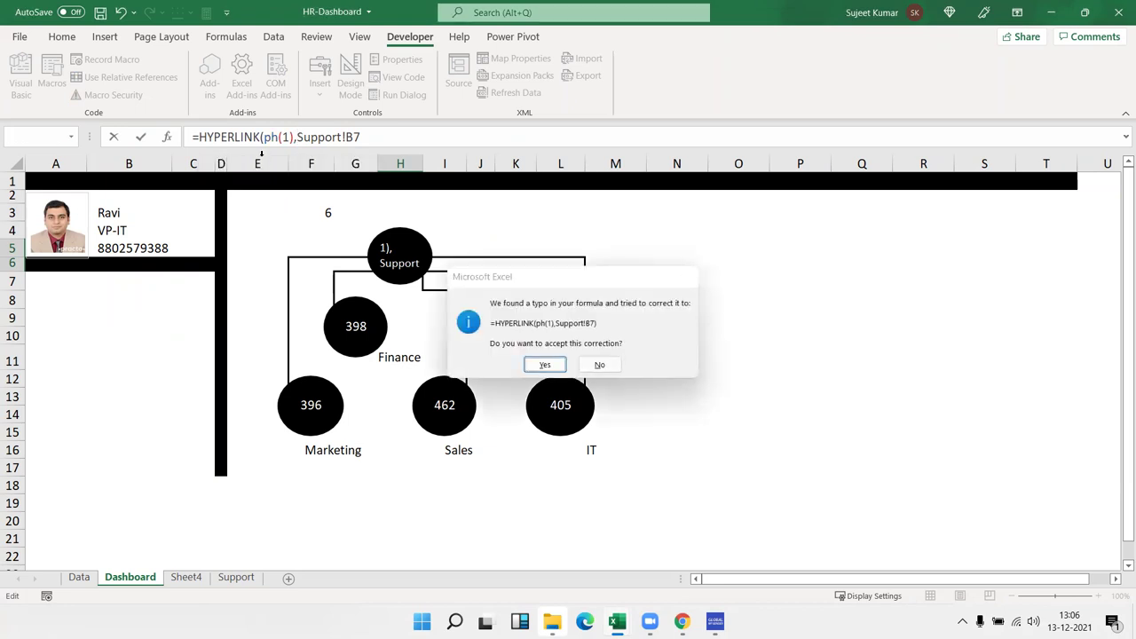
# Accept the correction to =HYPERLINK(PH(1),Support!B7), then reopen the H5 formula for editing.
pyautogui.press('Return')
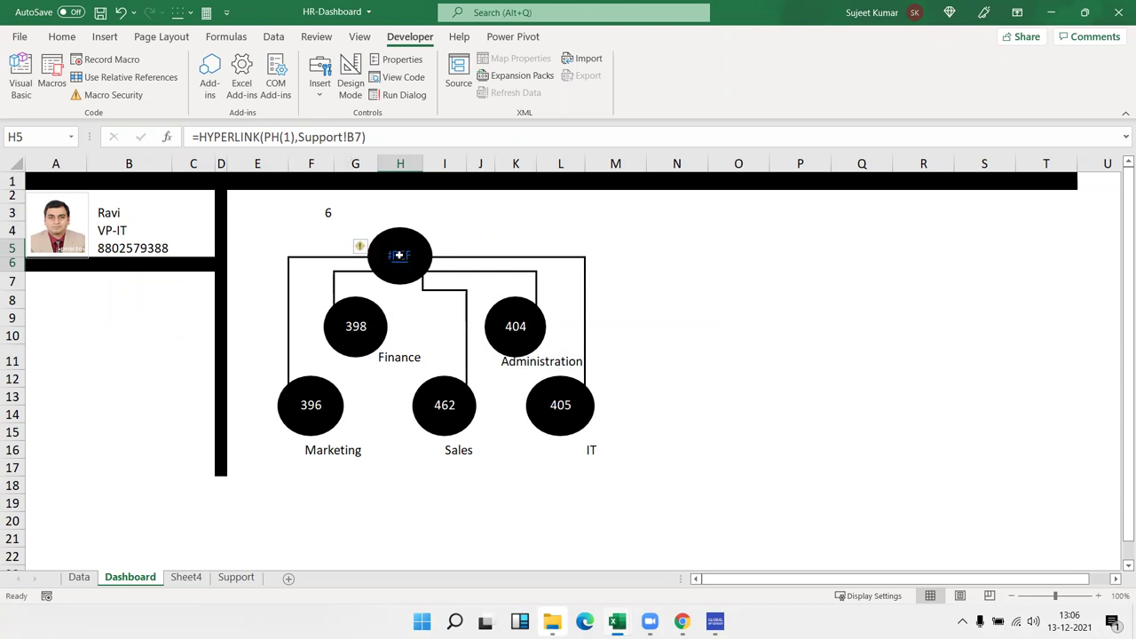
pyautogui.click(301, 137)
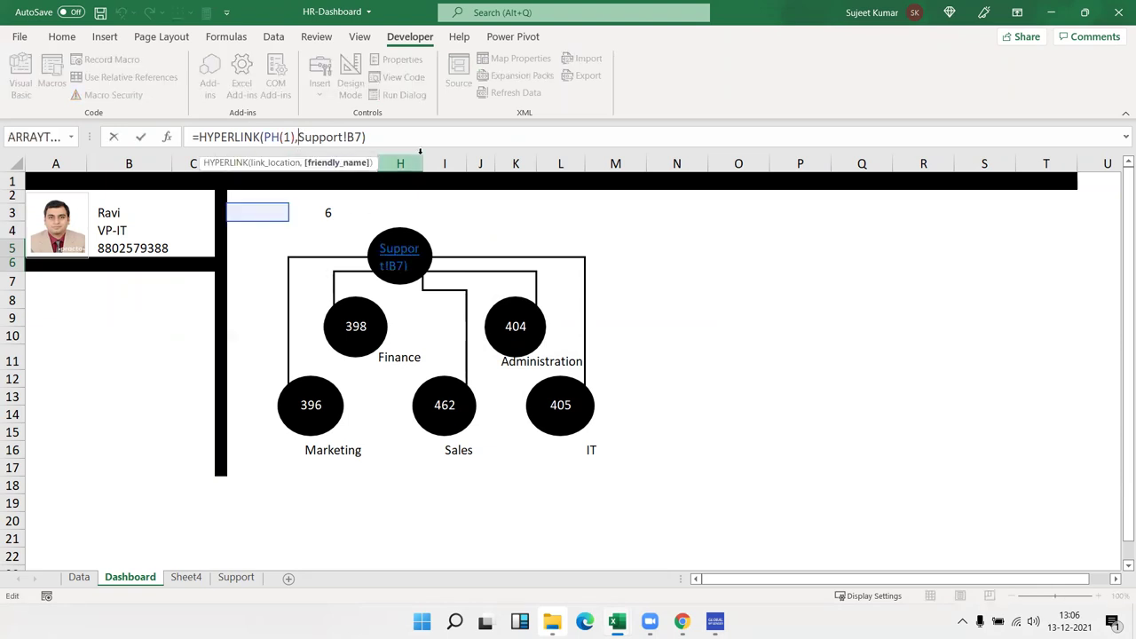
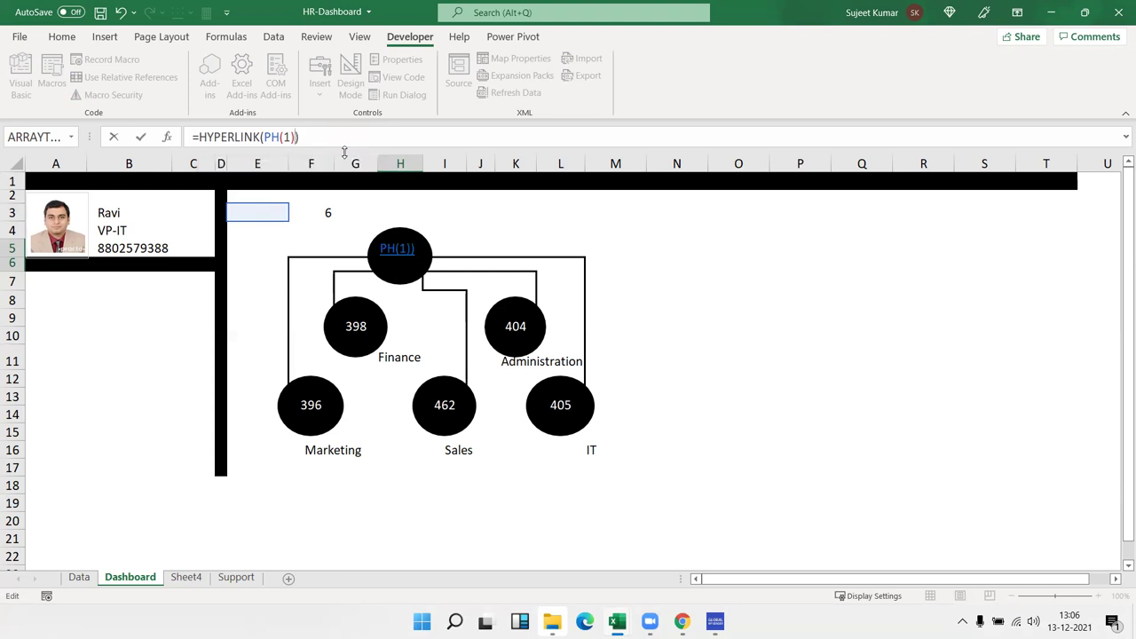
# Wrap H5's formula as =IFERROR(HYPERLINK(PH(1)),"PH") so the top circle shows PH.
pyautogui.press('Return')
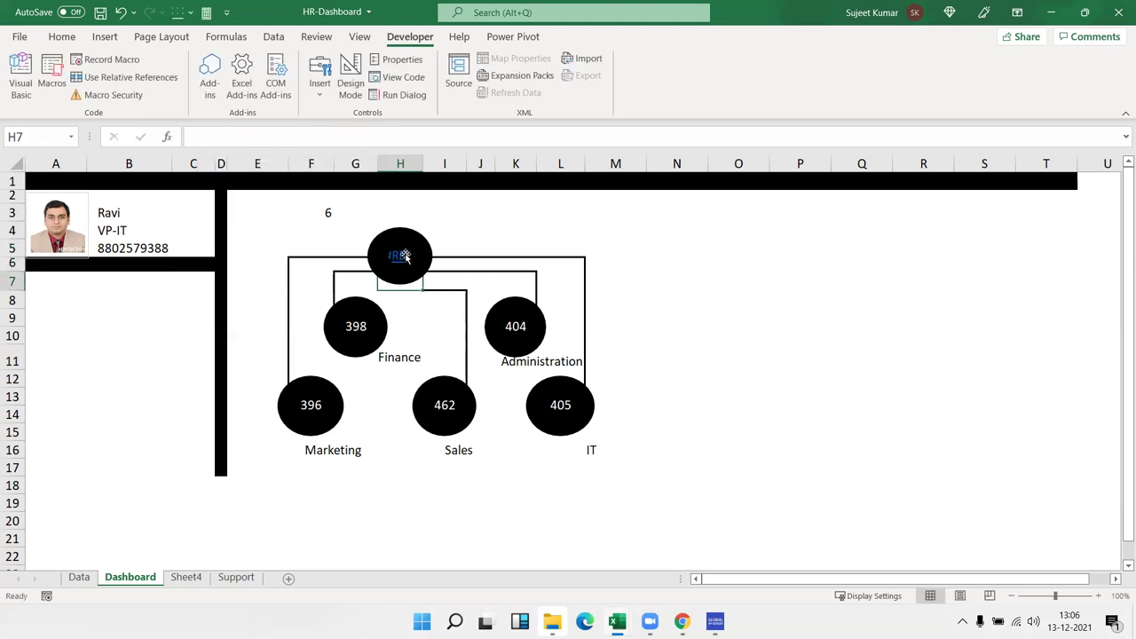
pyautogui.click(401, 256)
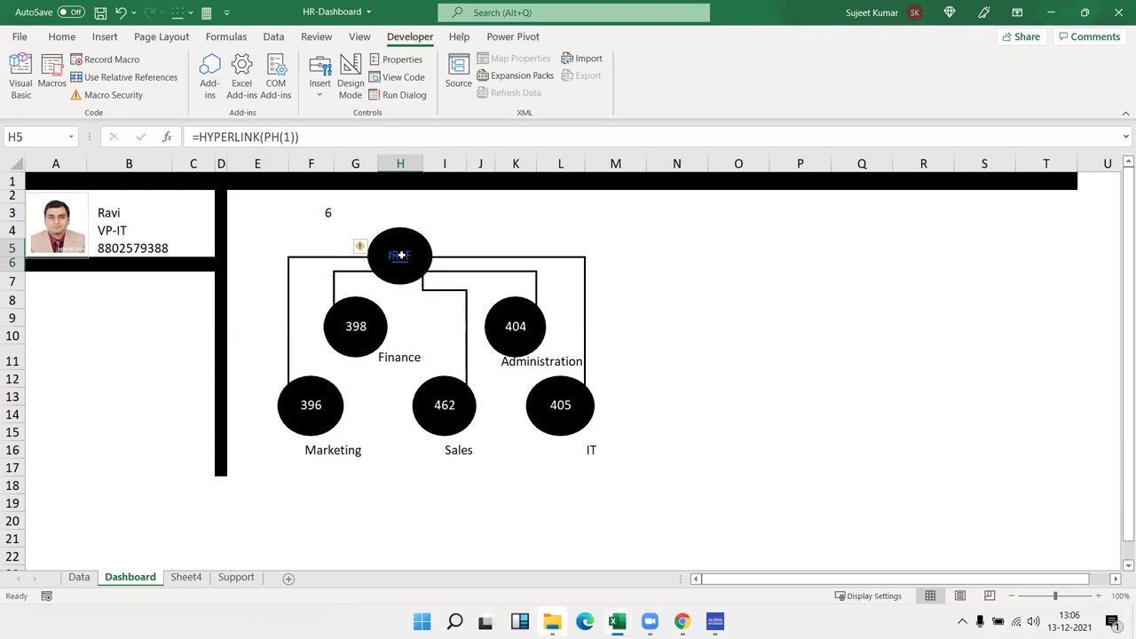
pyautogui.click(299, 138)
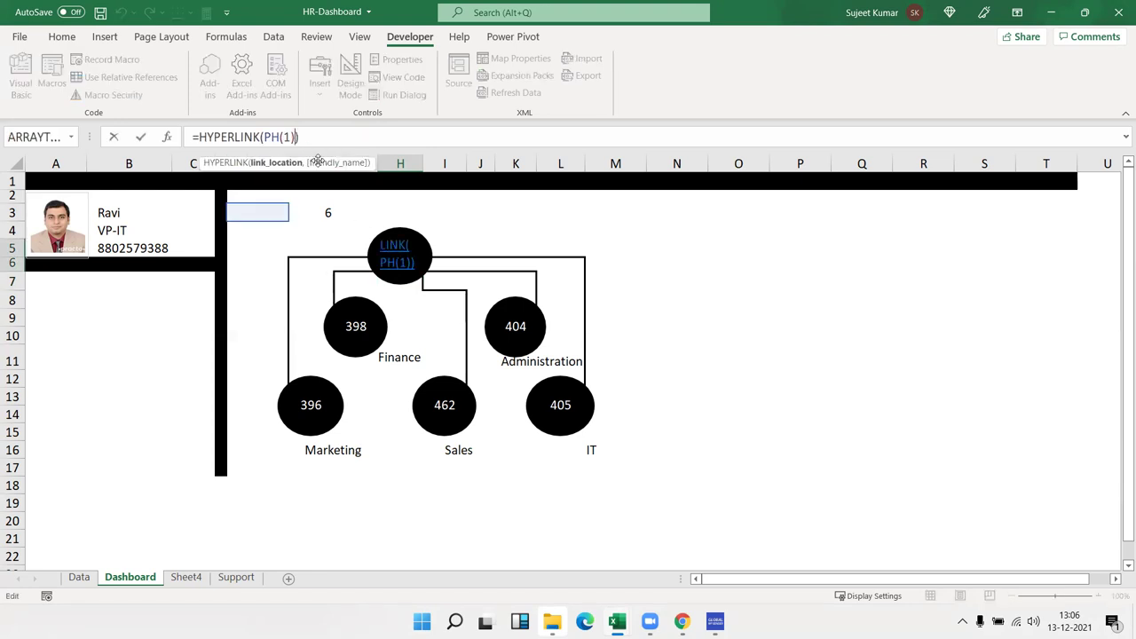
pyautogui.click(197, 138)
pyautogui.write('IFERROR(')
pyautogui.click(382, 138)
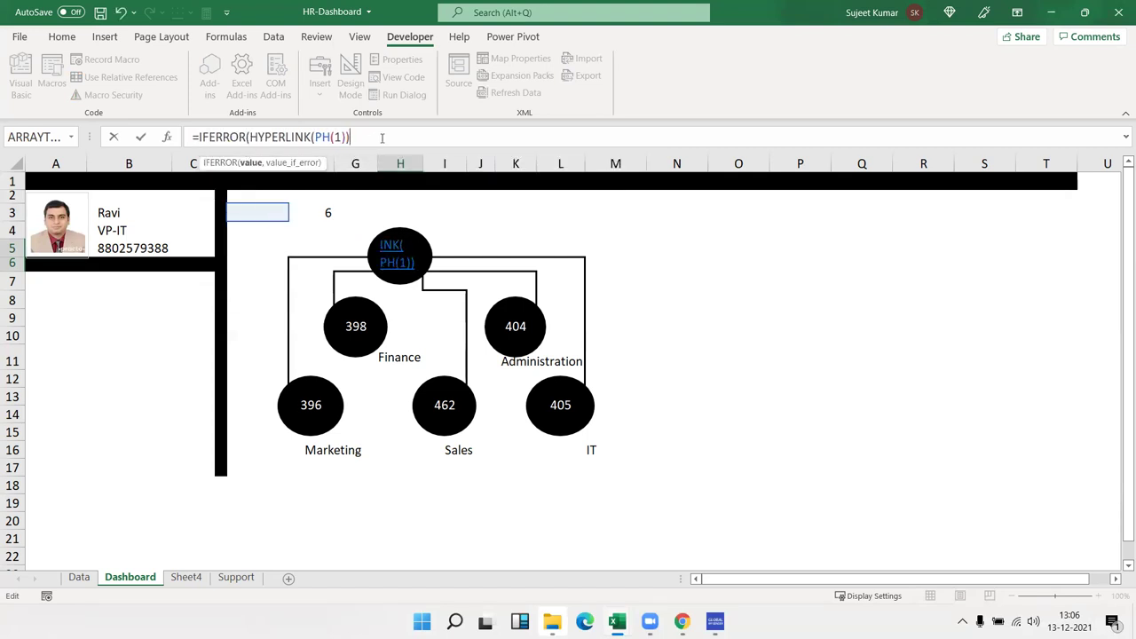
pyautogui.write(',"')
pyautogui.write('ph')
pyautogui.press('BackSpace')
pyautogui.press('BackSpace')
pyautogui.write('P')
pyautogui.write('H"')
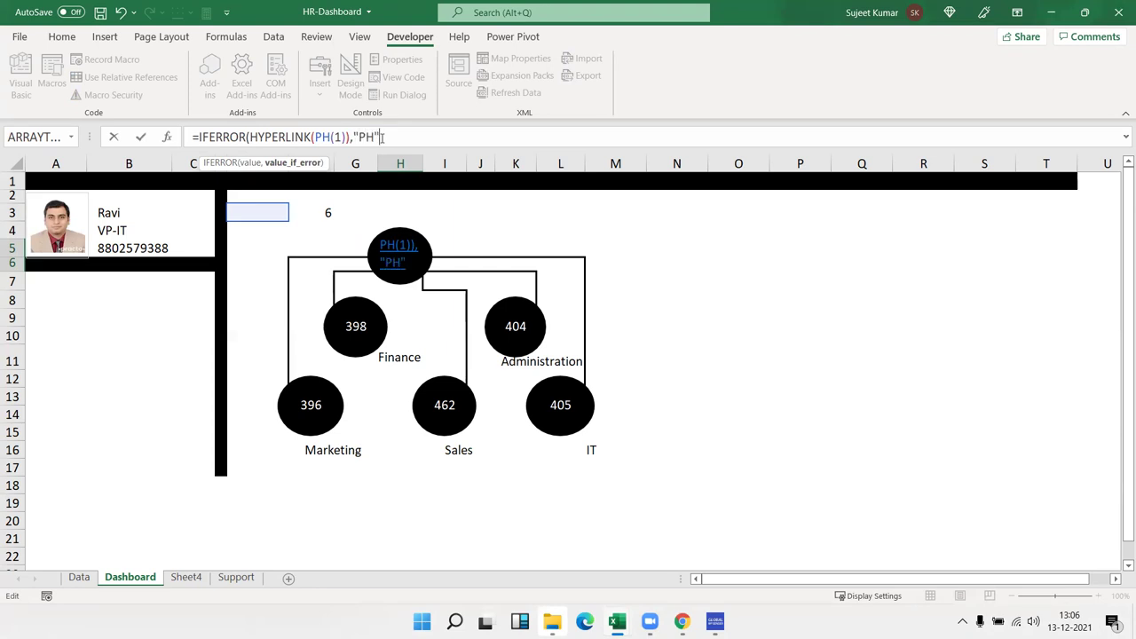
pyautogui.write(')')
pyautogui.press('Return')
pyautogui.click(843, 364)
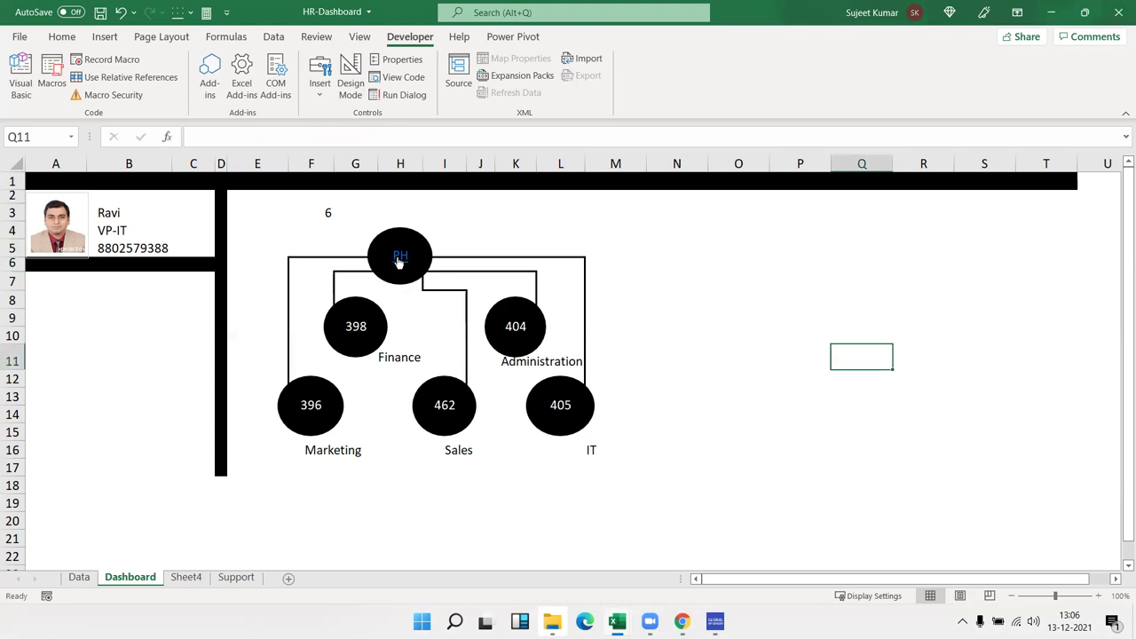
pyautogui.click(399, 259)
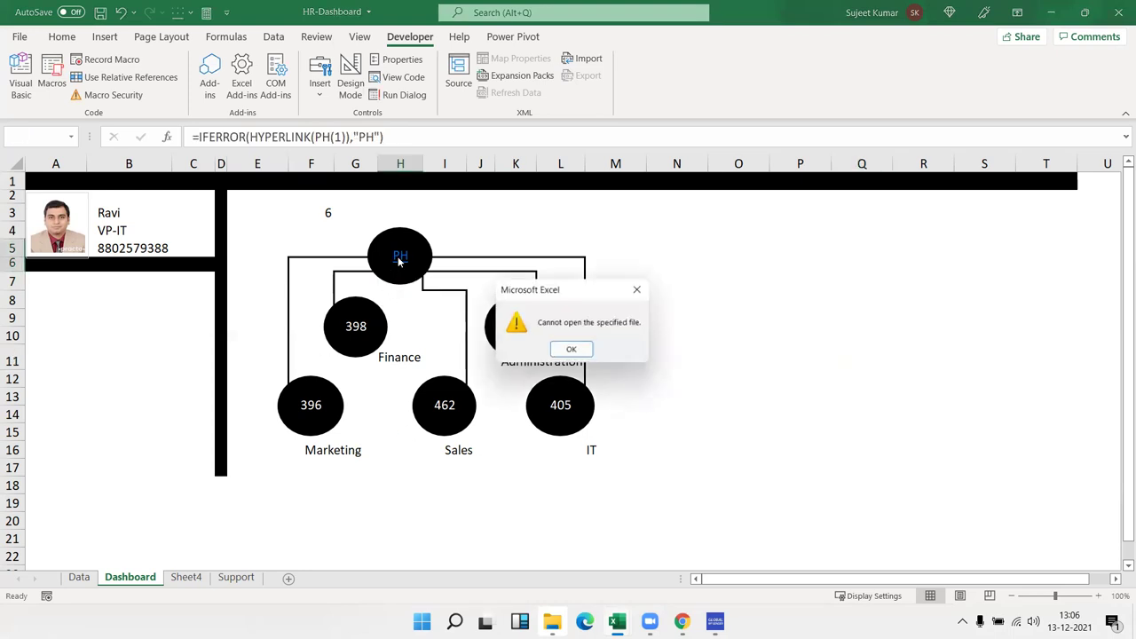
pyautogui.click(566, 351)
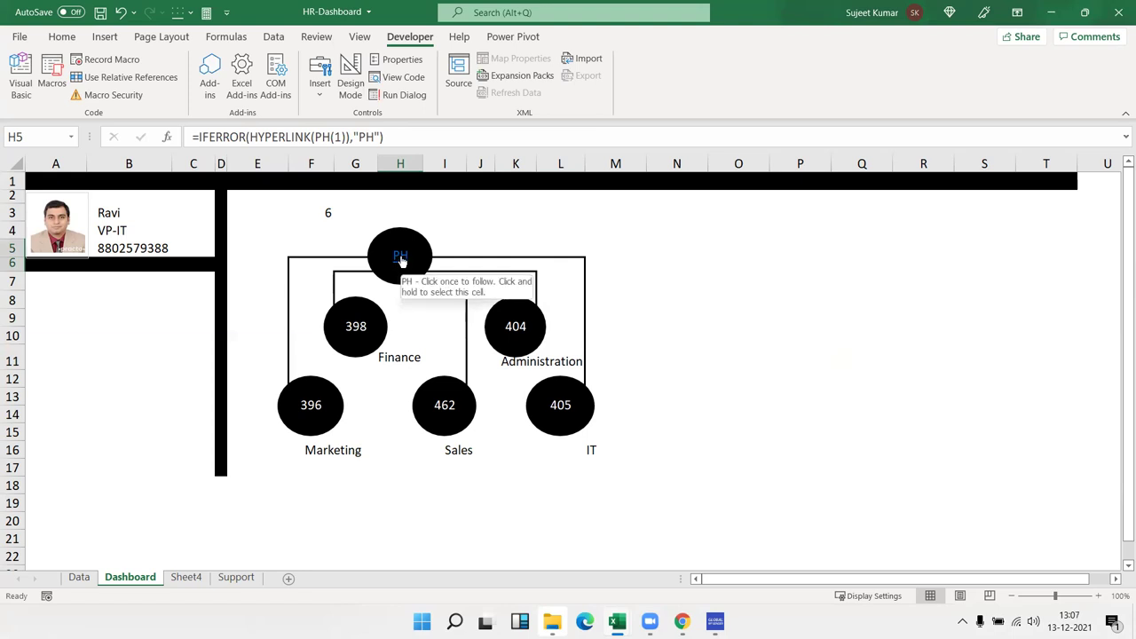
# Add "PH" as the HYPERLINK friendly name in H5's formula.
pyautogui.click(338, 137)
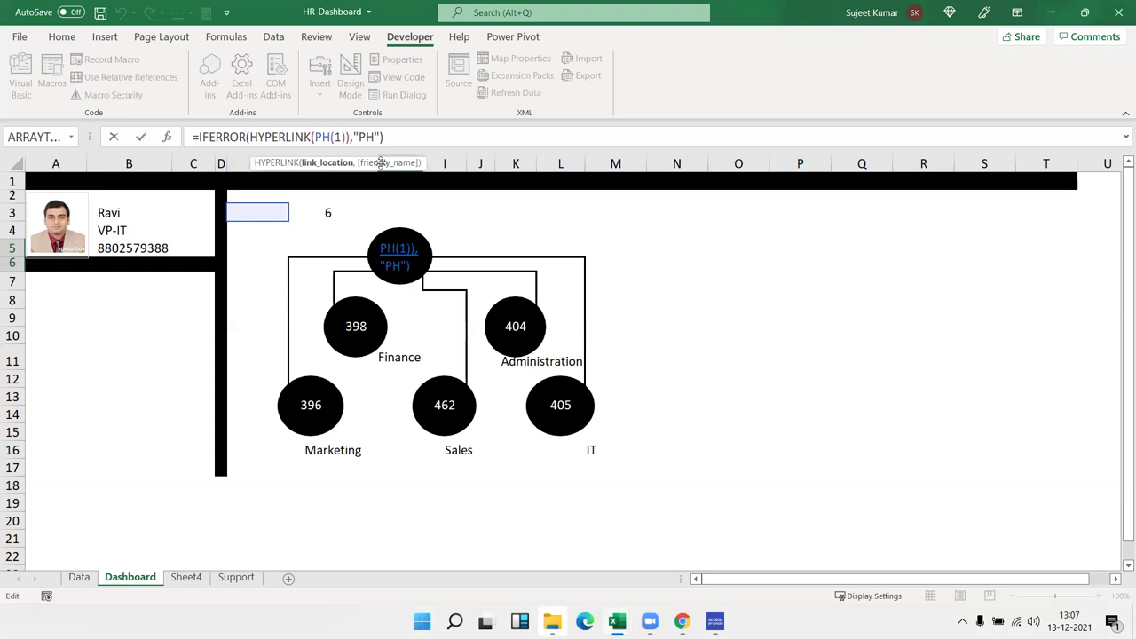
pyautogui.write(',')
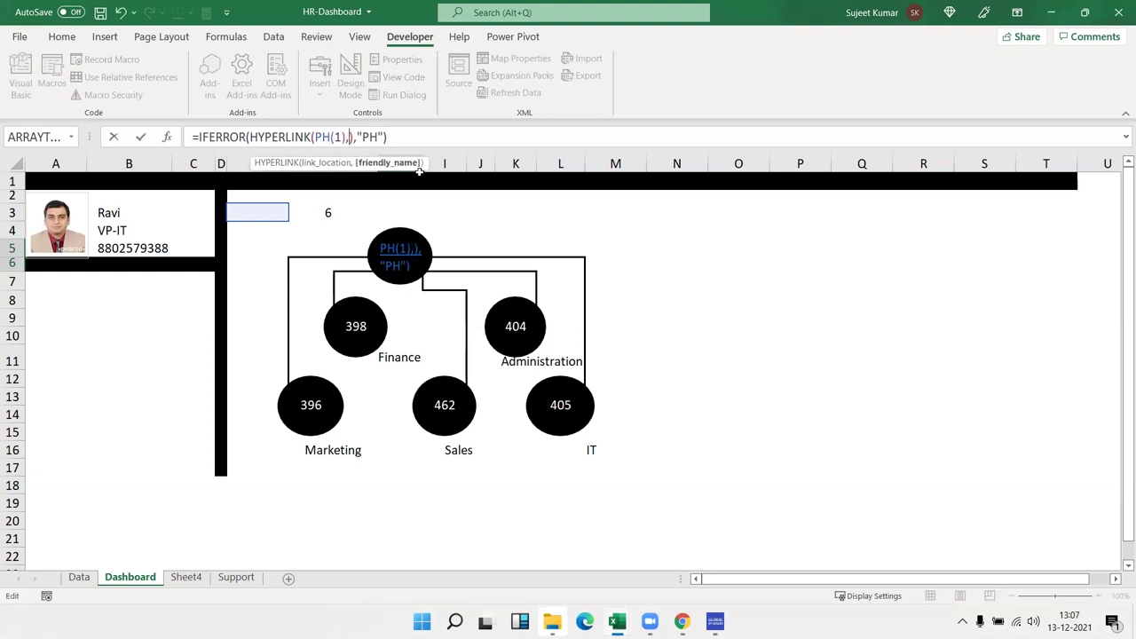
pyautogui.write('"pj')
pyautogui.press('BackSpace')
pyautogui.press('BackSpace')
pyautogui.write('PH"),')
pyautogui.write('"')
pyautogui.press('Return')
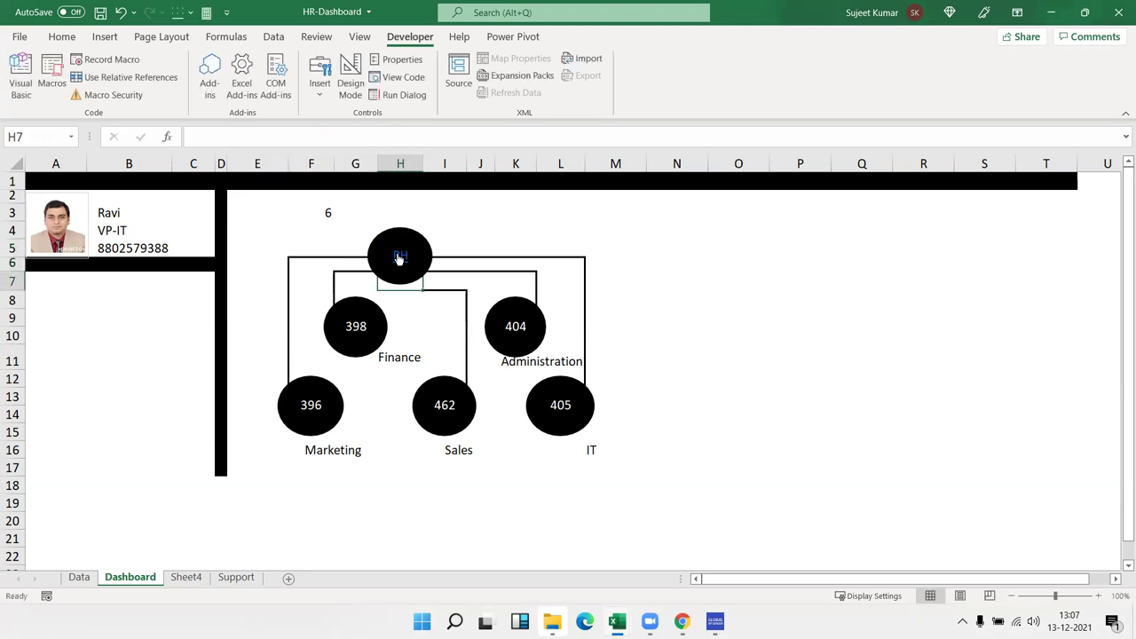
# Strip the IFERROR wrapper and fallback, leaving =HYPERLINK(PH(1),"PH") showing #REF.
pyautogui.press('Up')
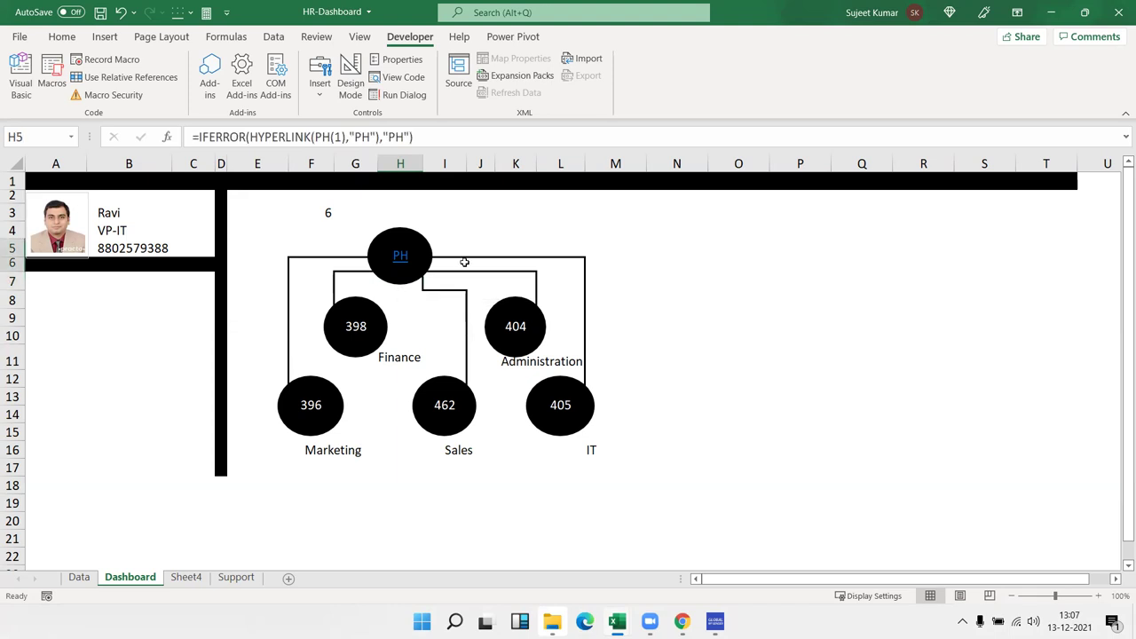
pyautogui.click(461, 136)
pyautogui.press('BackSpace')
pyautogui.press('BackSpace')
pyautogui.press('BackSpace')
pyautogui.press('BackSpace')
pyautogui.press('BackSpace')
pyautogui.press('BackSpace')
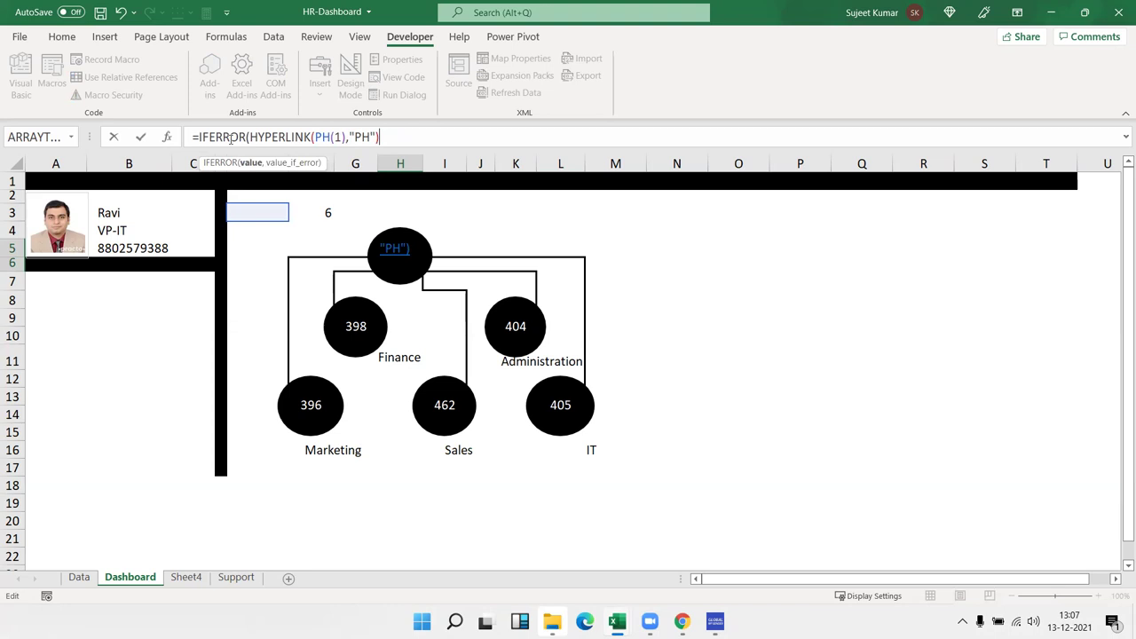
pyautogui.click(248, 136)
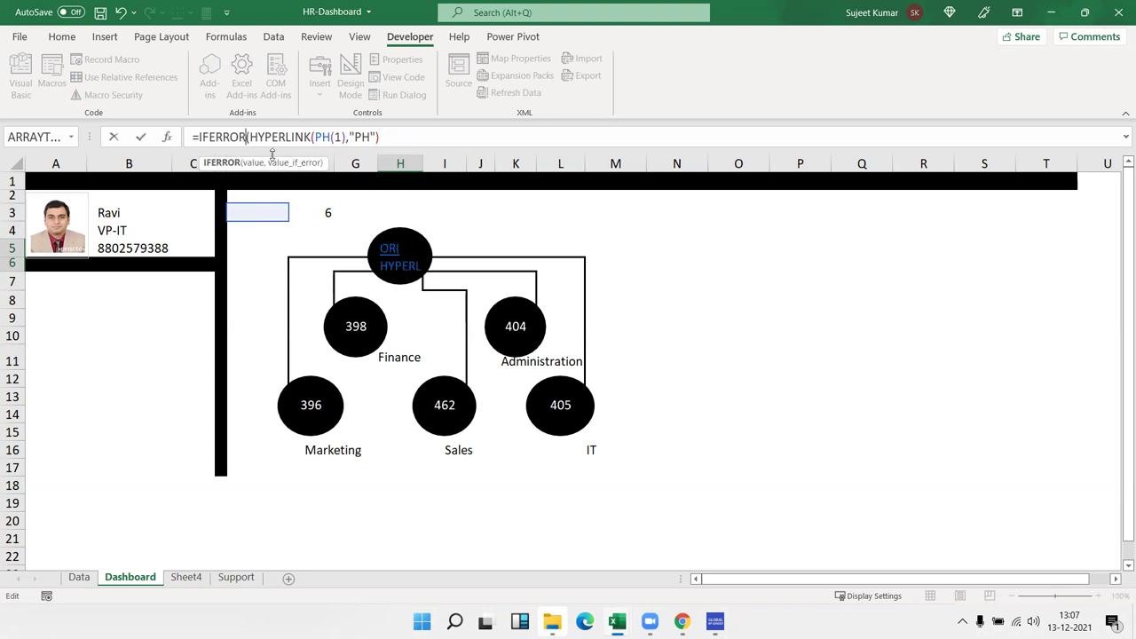
pyautogui.press('BackSpace')
pyautogui.press('BackSpace')
pyautogui.press('BackSpace')
pyautogui.press('BackSpace')
pyautogui.press('BackSpace')
pyautogui.press('BackSpace')
pyautogui.press('BackSpace')
pyautogui.press('BackSpace')
pyautogui.press('Return')
pyautogui.click(400, 271)
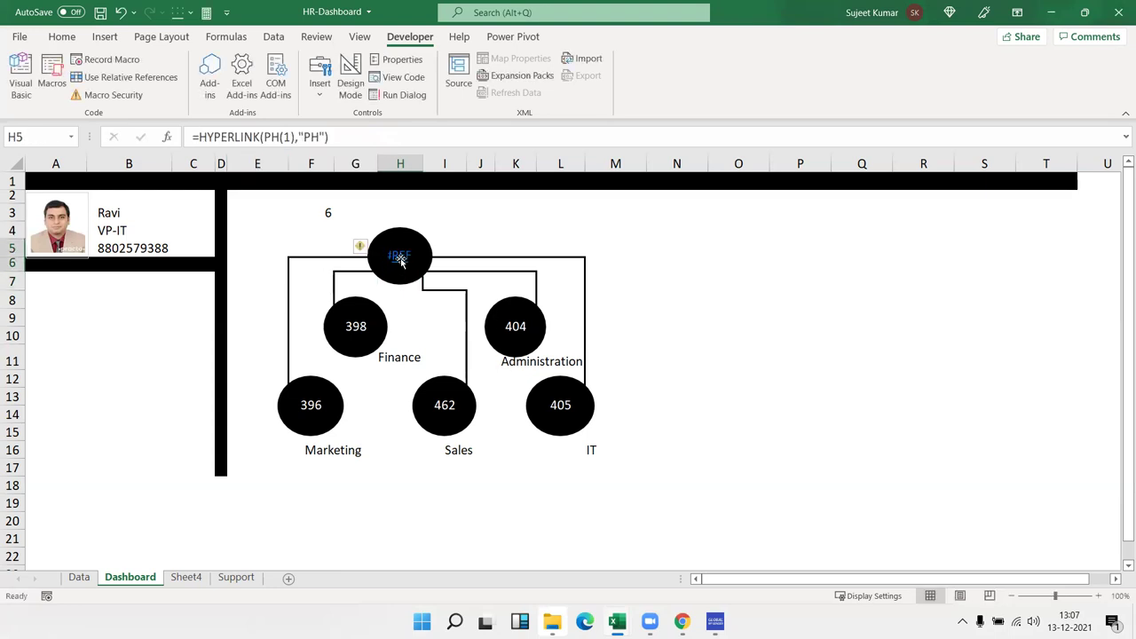
pyautogui.click(519, 223)
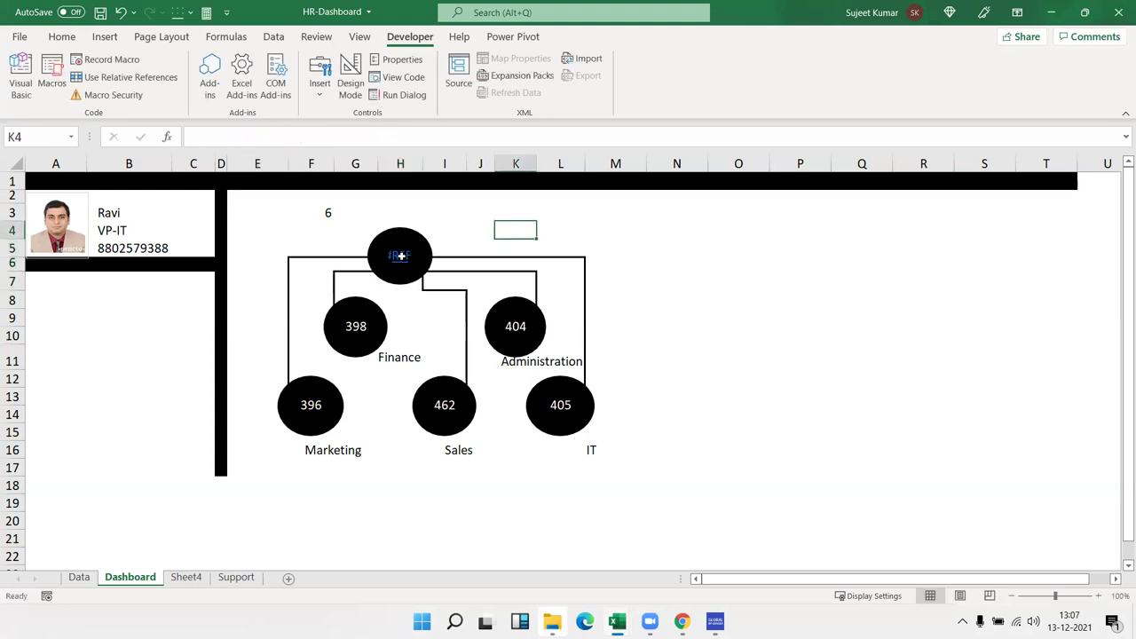
pyautogui.click(400, 258)
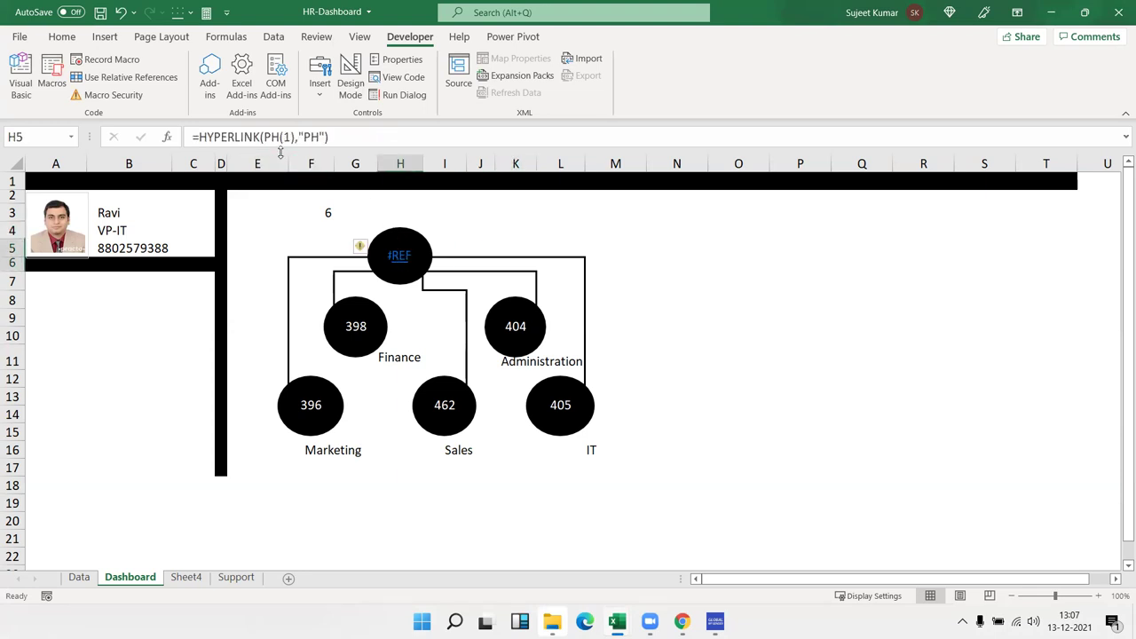
# Check Module1's ph code, then delete the "PH" friendly name from H5's formula.
pyautogui.hotkey('alt', 'F11')
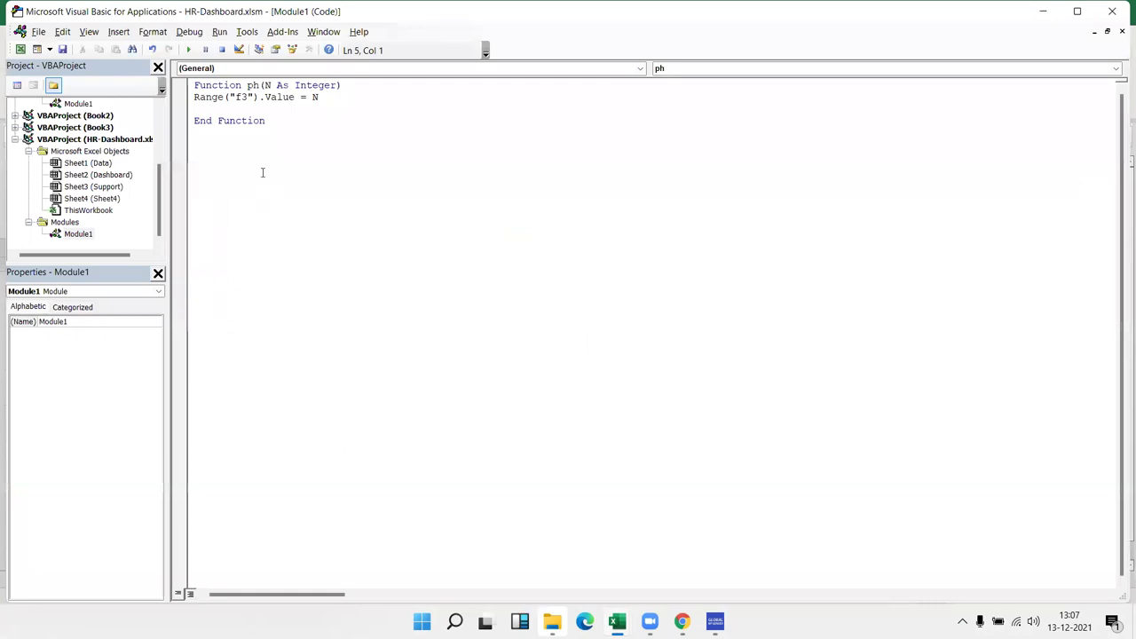
pyautogui.hotkey('alt', 'F11')
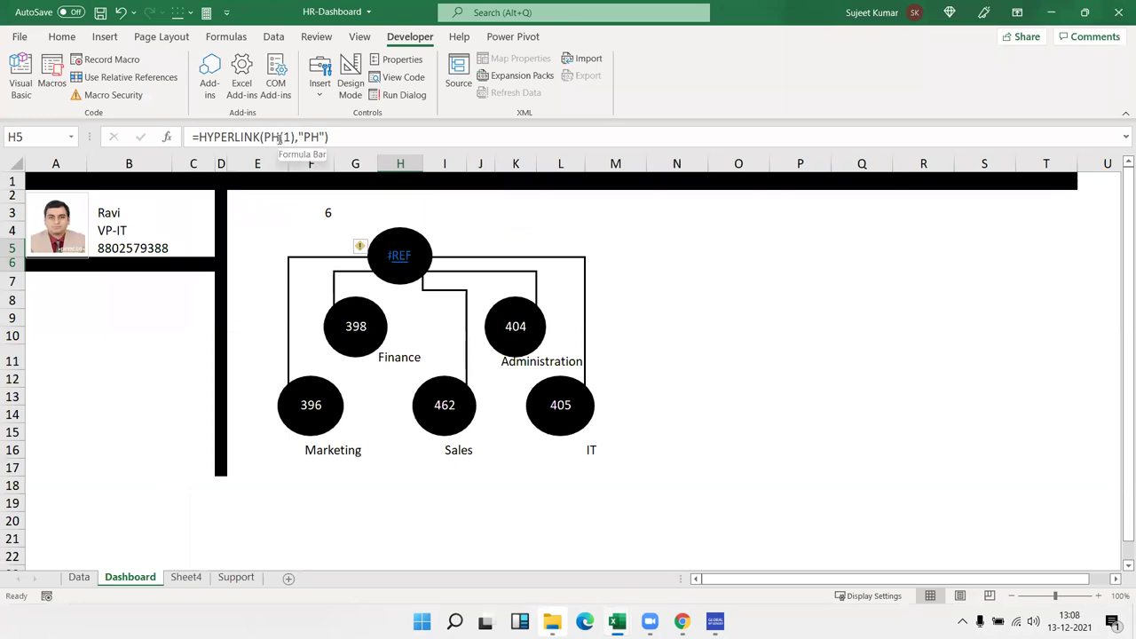
pyautogui.click(302, 138)
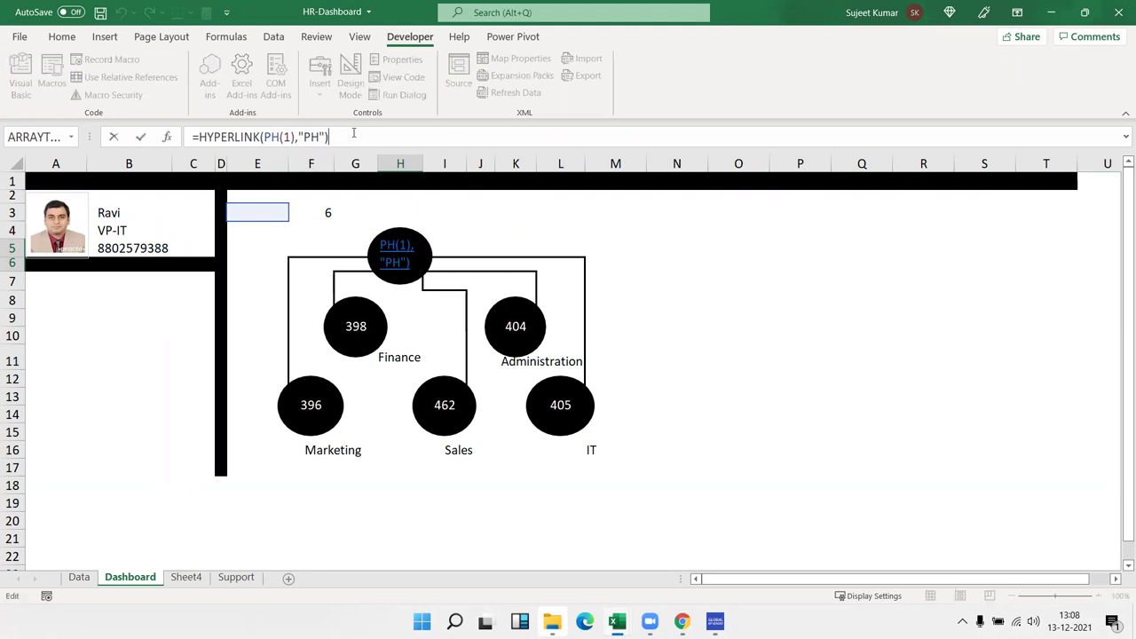
pyautogui.press('Delete')
pyautogui.press('Delete')
pyautogui.press('Delete')
pyautogui.press('Delete')
pyautogui.press('BackSpace')
pyautogui.press('BackSpace')
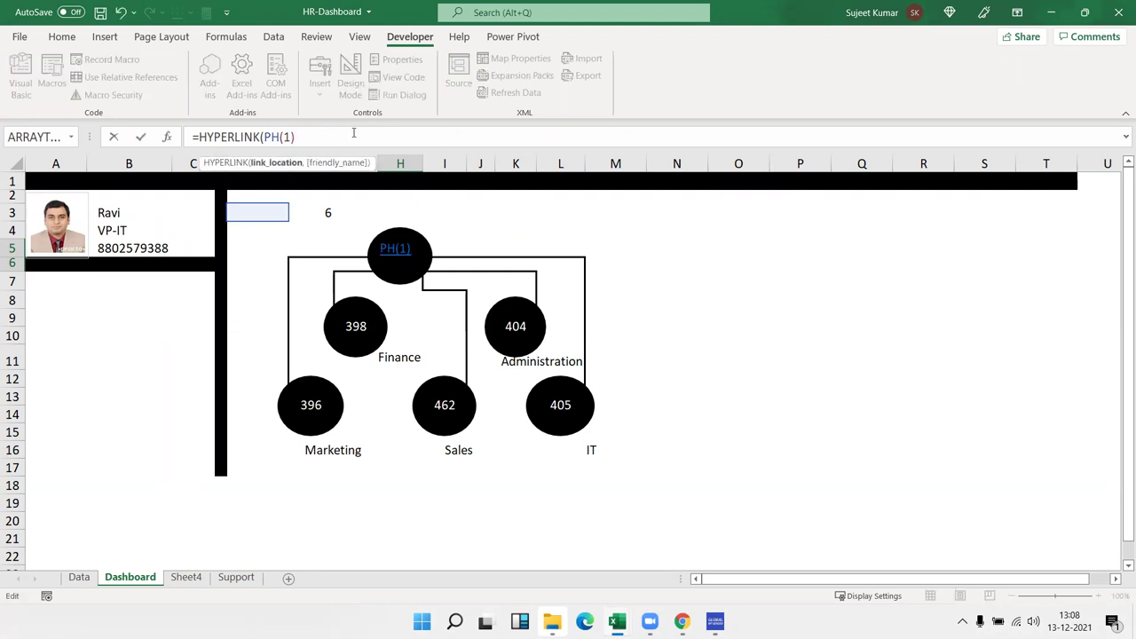
# Close H5's formula as =HYPERLINK(PH(1)) and bring up Module1's ph function again.
pyautogui.write(')')
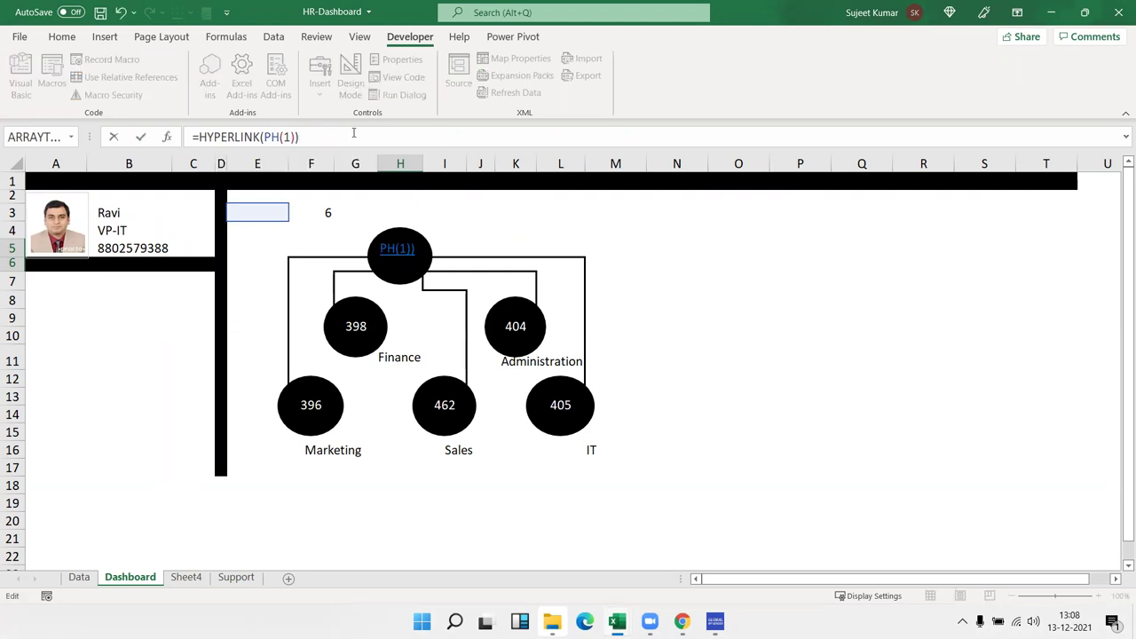
pyautogui.press('Left')
pyautogui.press('Left')
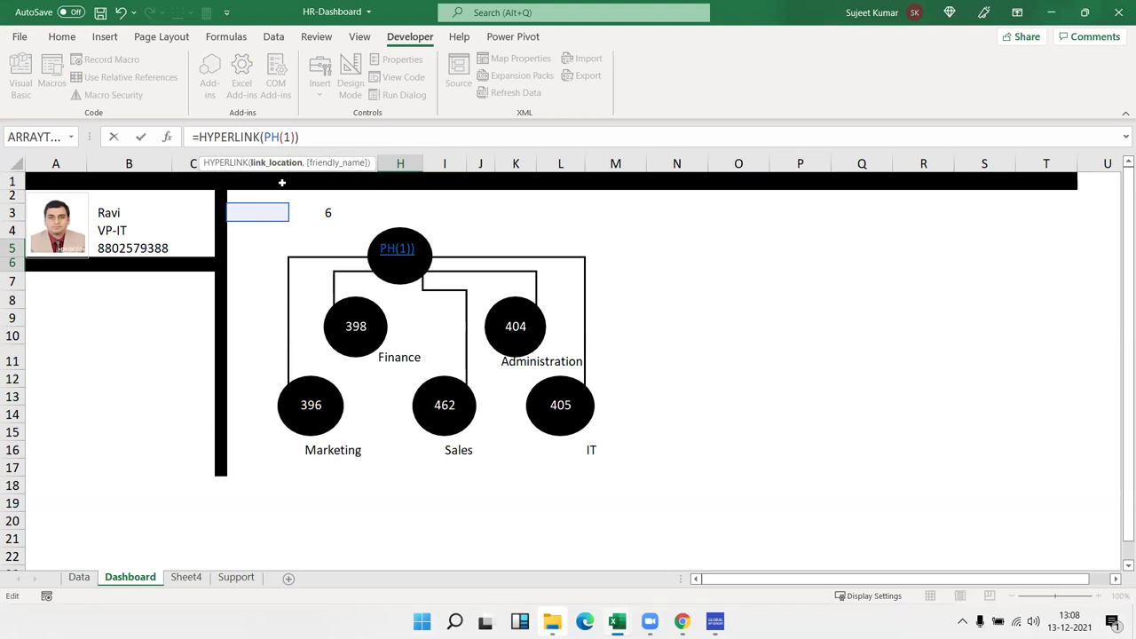
pyautogui.press('Escape')
pyautogui.hotkey('alt', 'F11')
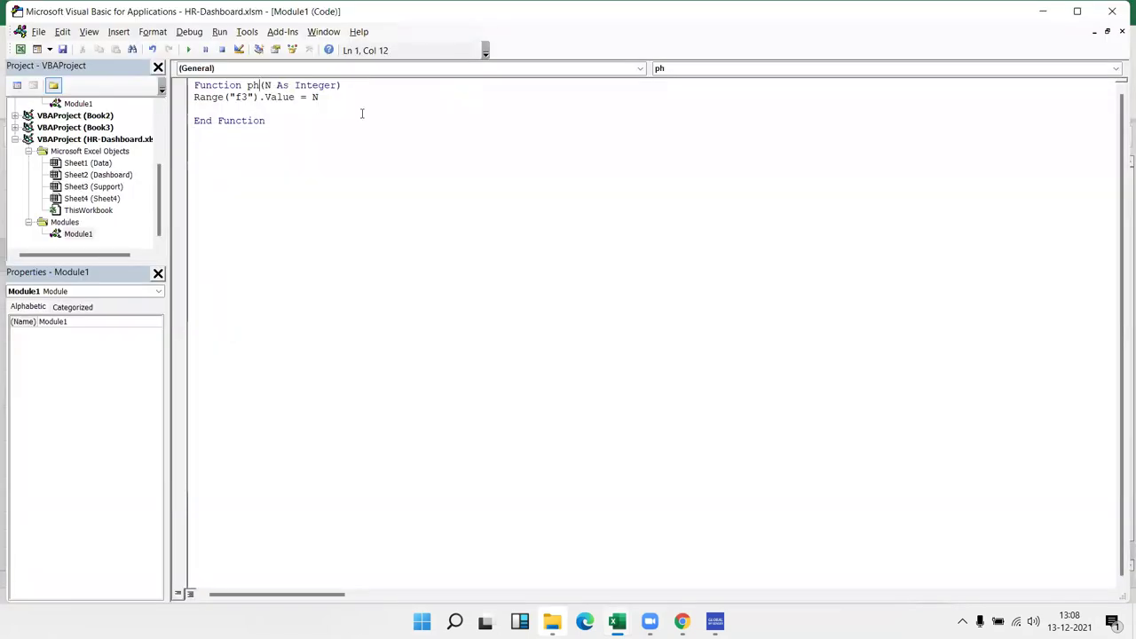
# Rename the macro function to PHS and make H5's formula call PHS(1).
pyautogui.write('S')
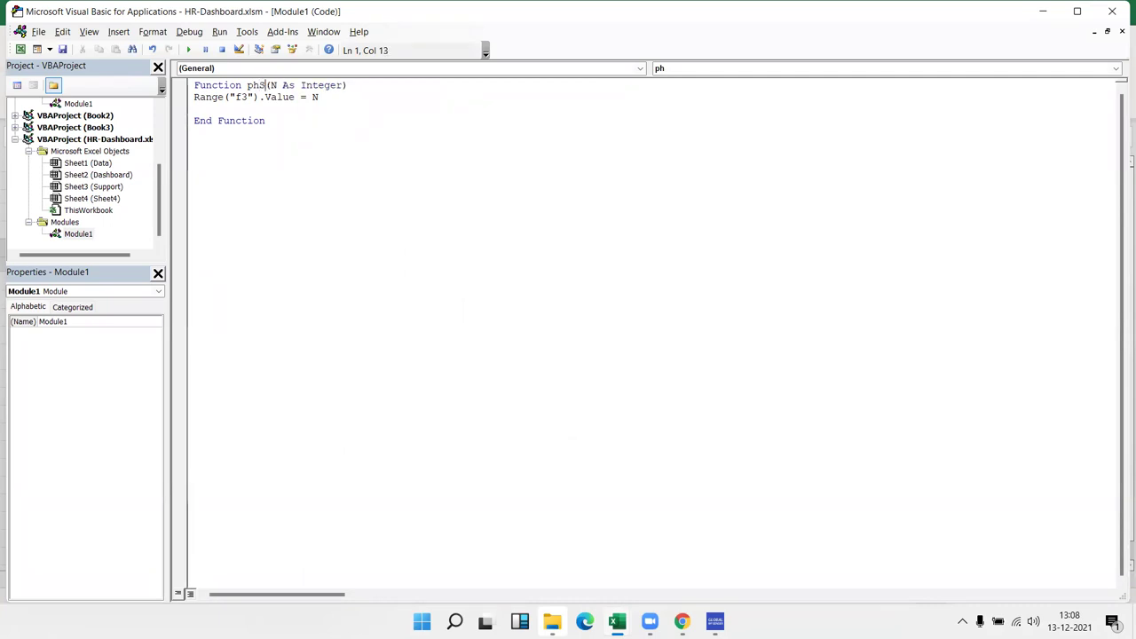
pyautogui.hotkey('alt', 'F11')
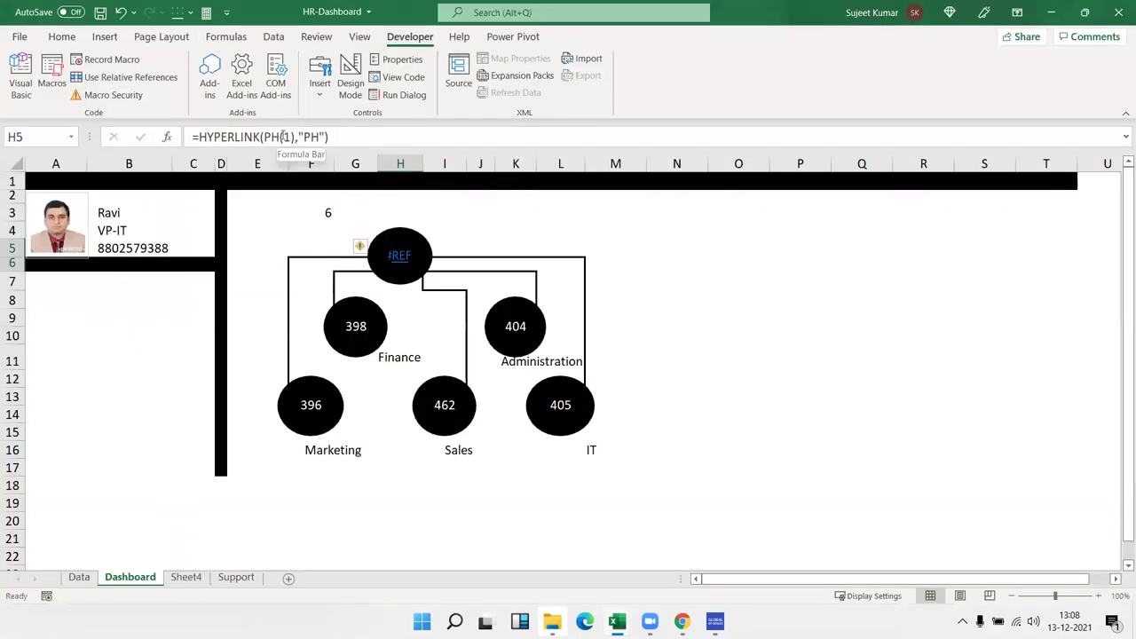
pyautogui.click(281, 137)
pyautogui.write('S')
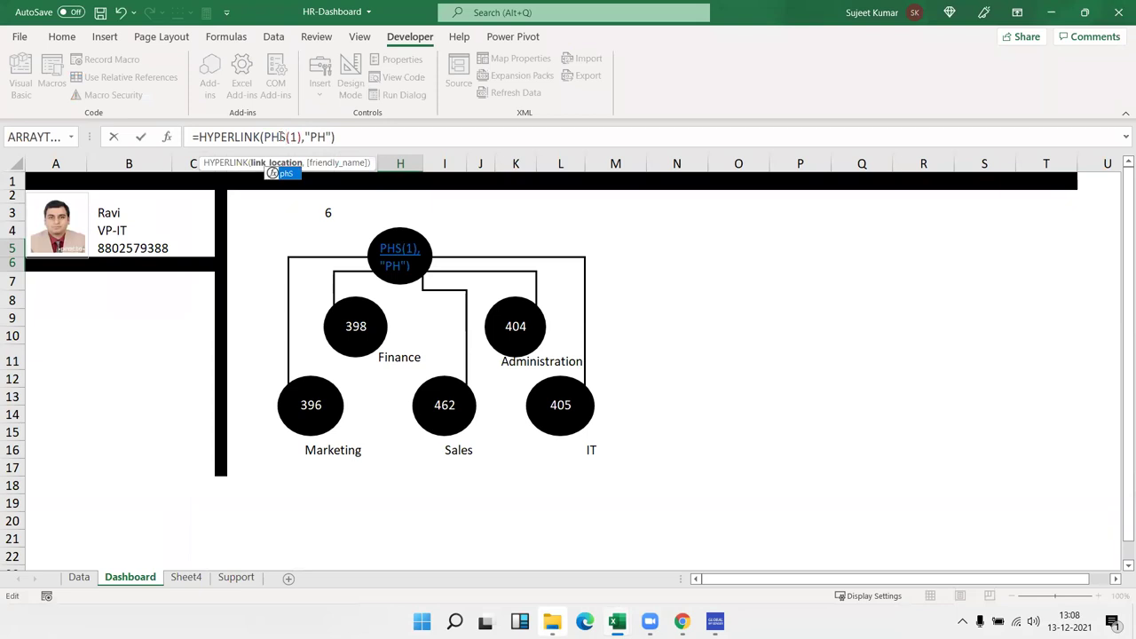
pyautogui.press('Return')
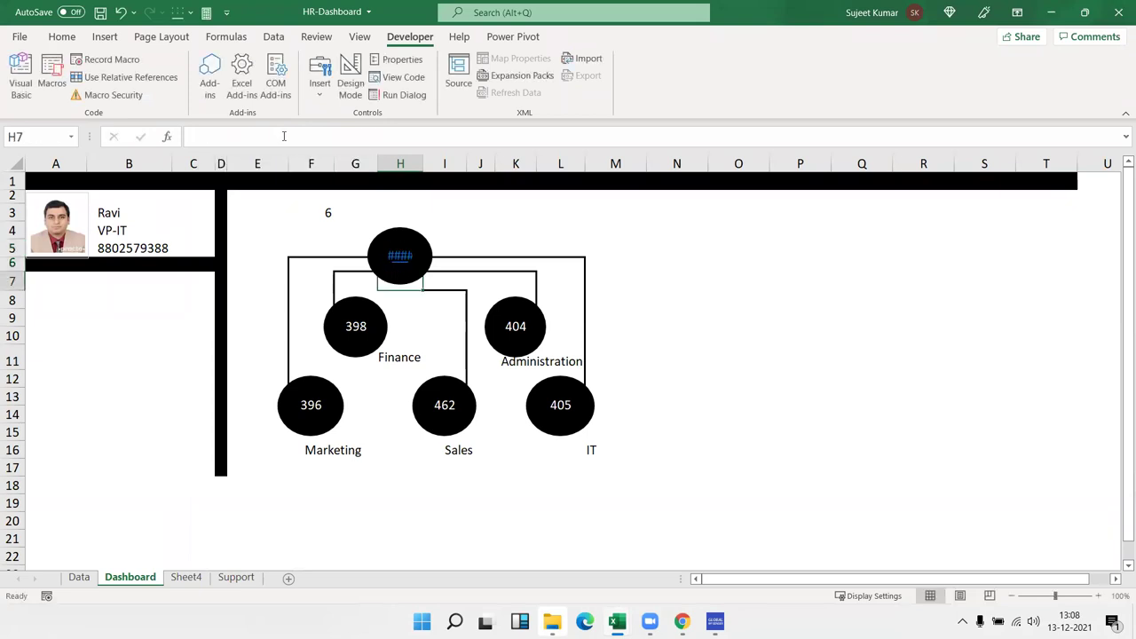
# Remove the "PH" display text so H5 holds =HYPERLINK(PHS(1)).
pyautogui.click(399, 256)
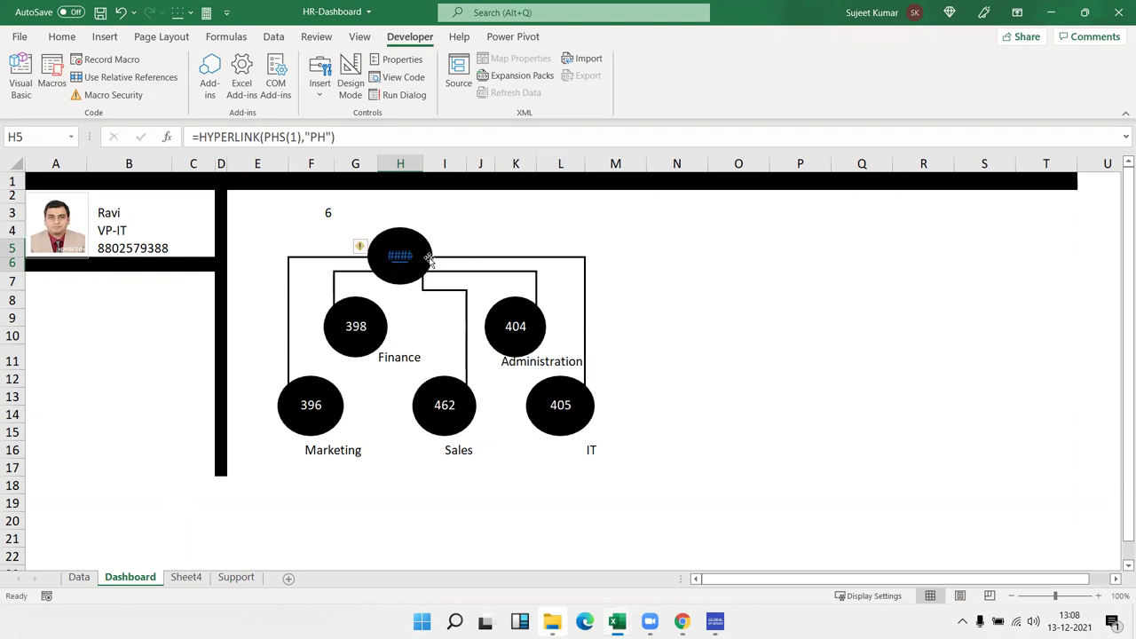
pyautogui.click(467, 229)
pyautogui.click(359, 142)
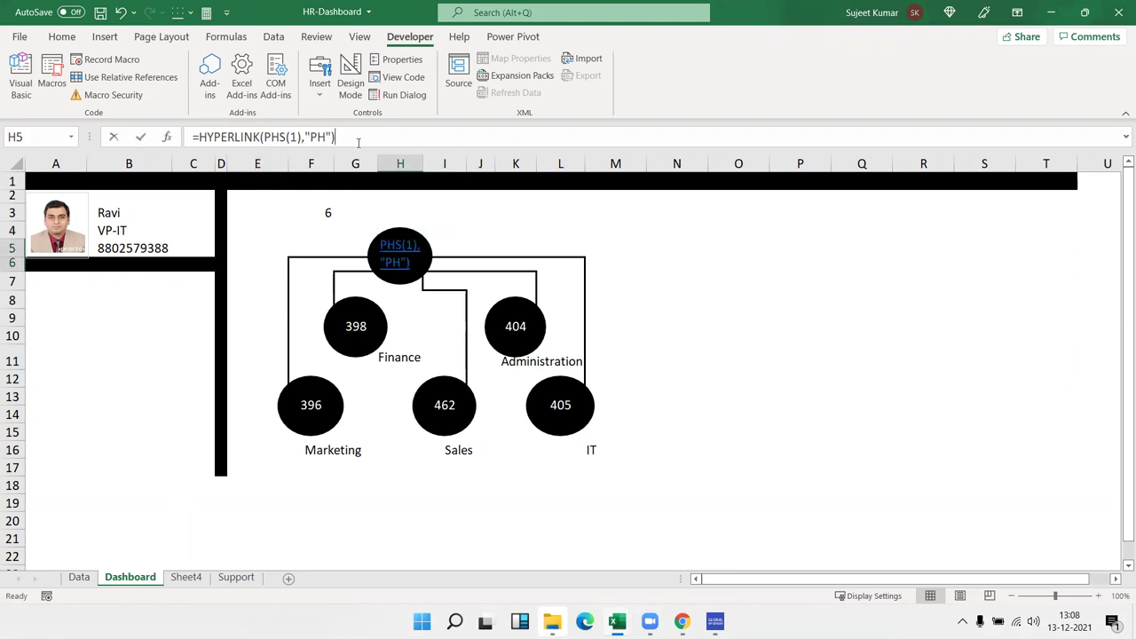
pyautogui.press('BackSpace')
pyautogui.press('BackSpace')
pyautogui.press('BackSpace')
pyautogui.press('BackSpace')
pyautogui.press('BackSpace')
pyautogui.press('BackSpace')
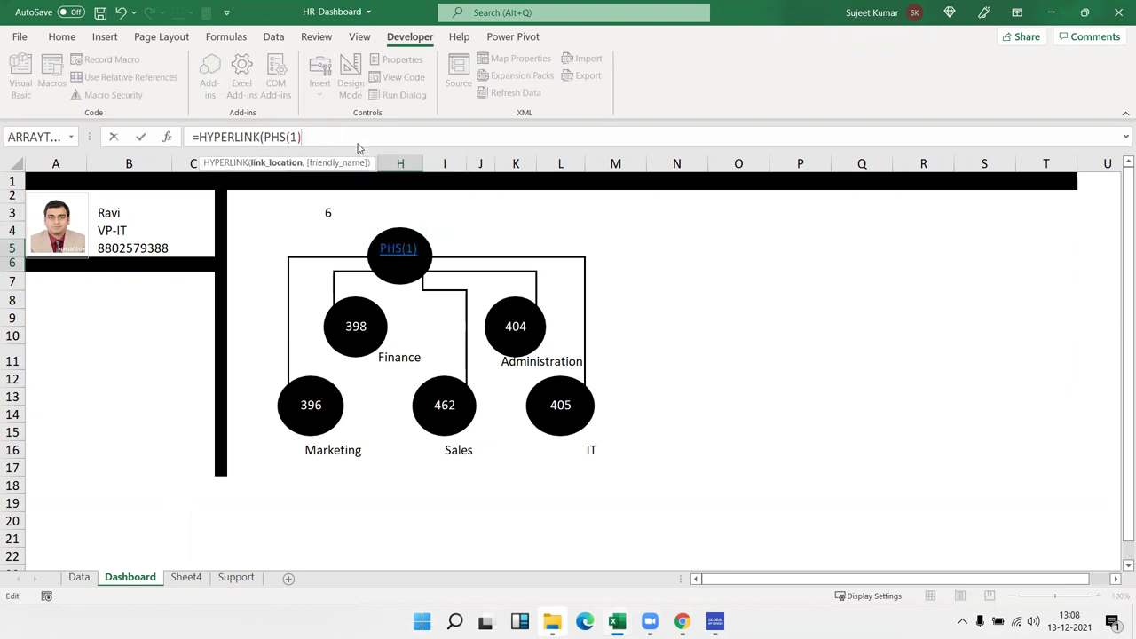
pyautogui.press('Return')
pyautogui.press('Up')
pyautogui.press('Up')
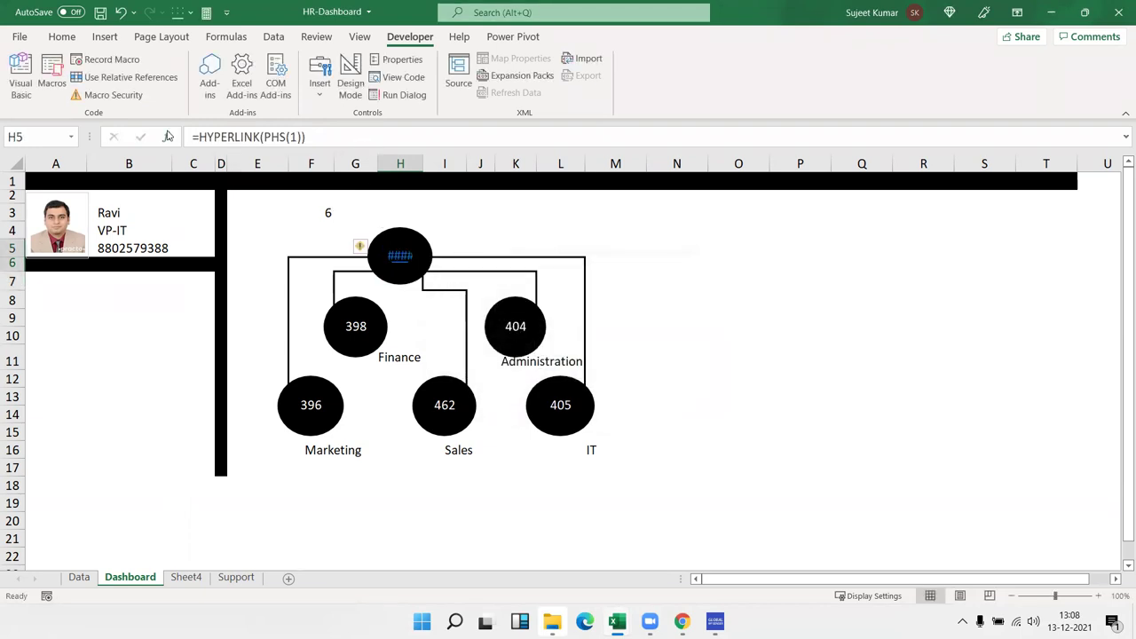
pyautogui.click(200, 136)
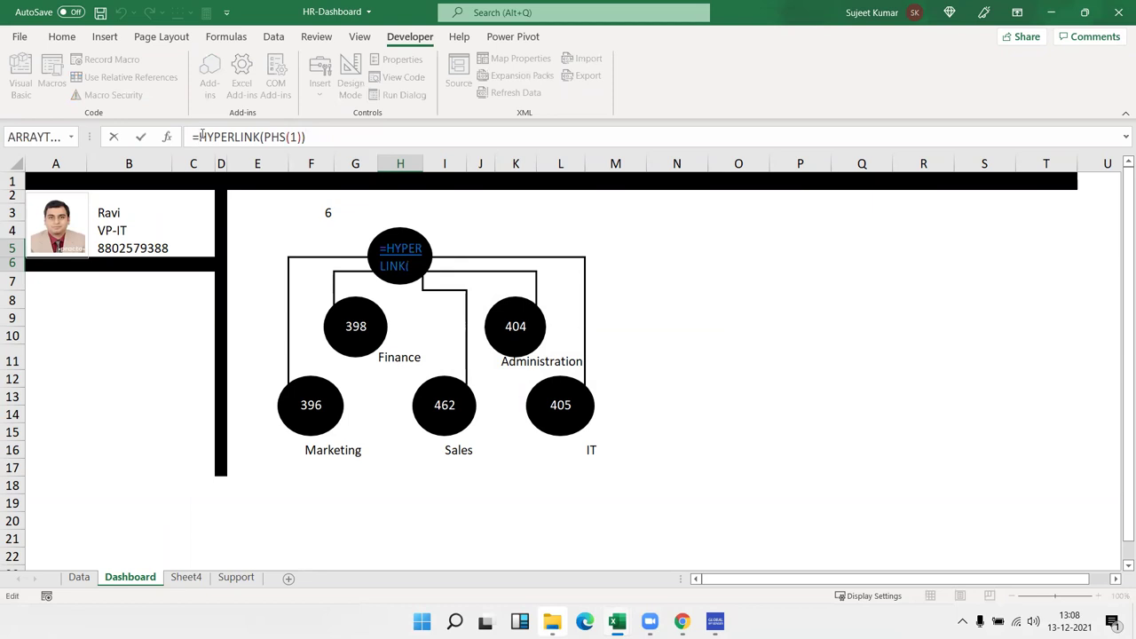
# Wrap H5's hyperlink formula in IFERROR with a "PH" fallback.
pyautogui.write('IF')
pyautogui.press('Down')
pyautogui.press('Tab')
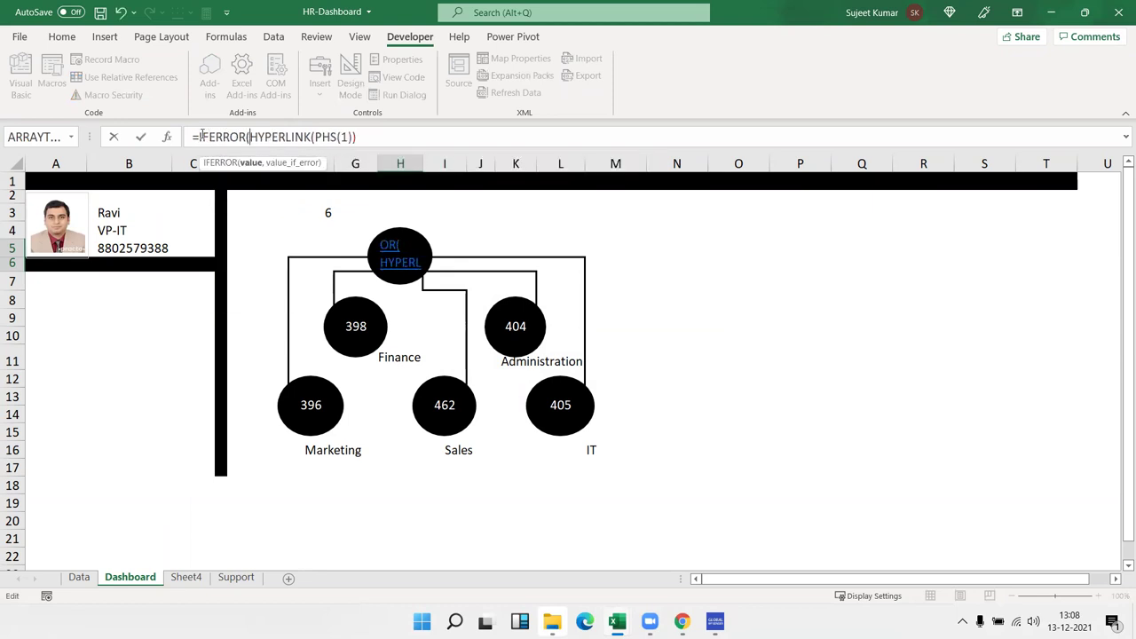
pyautogui.click(381, 143)
pyautogui.write(',"ph')
pyautogui.press('BackSpace')
pyautogui.press('BackSpace')
pyautogui.write('PH"')
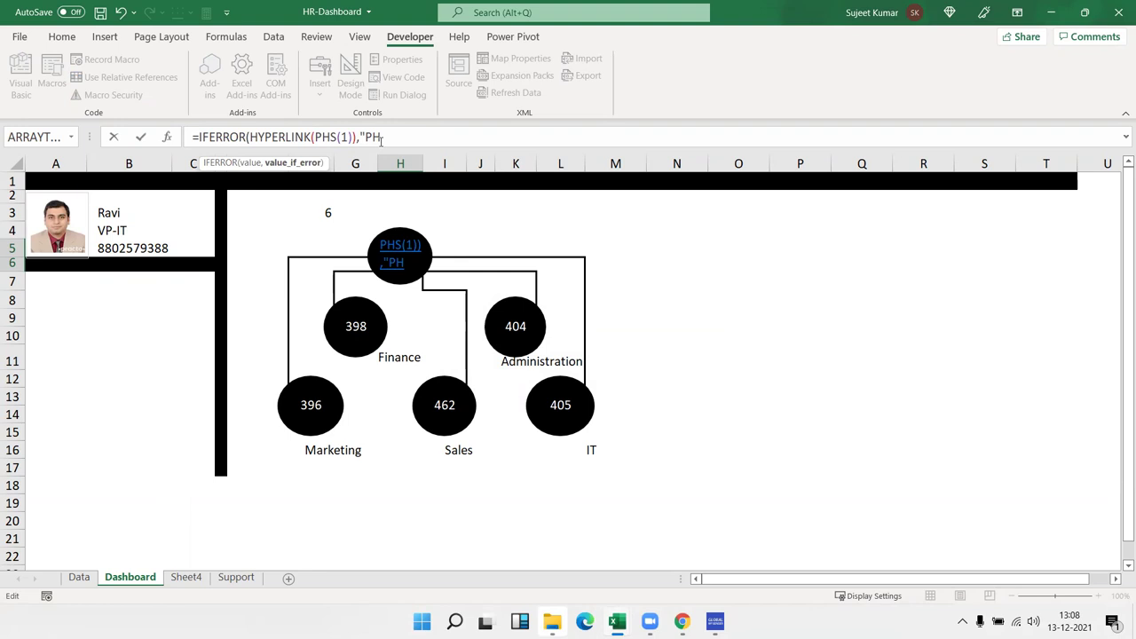
pyautogui.write(')')
pyautogui.press('Return')
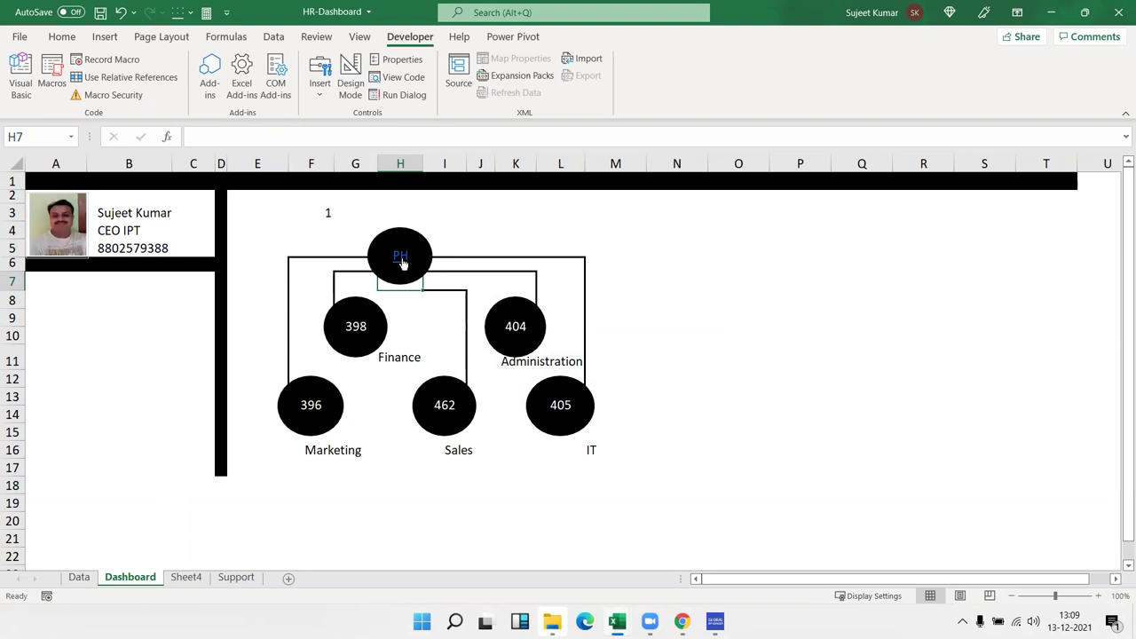
# Reselect H5 and delete the "PH" fallback text from its formula.
pyautogui.click(479, 252)
pyautogui.press('Left')
pyautogui.press('Left')
pyautogui.press('Left')
pyautogui.press('Right')
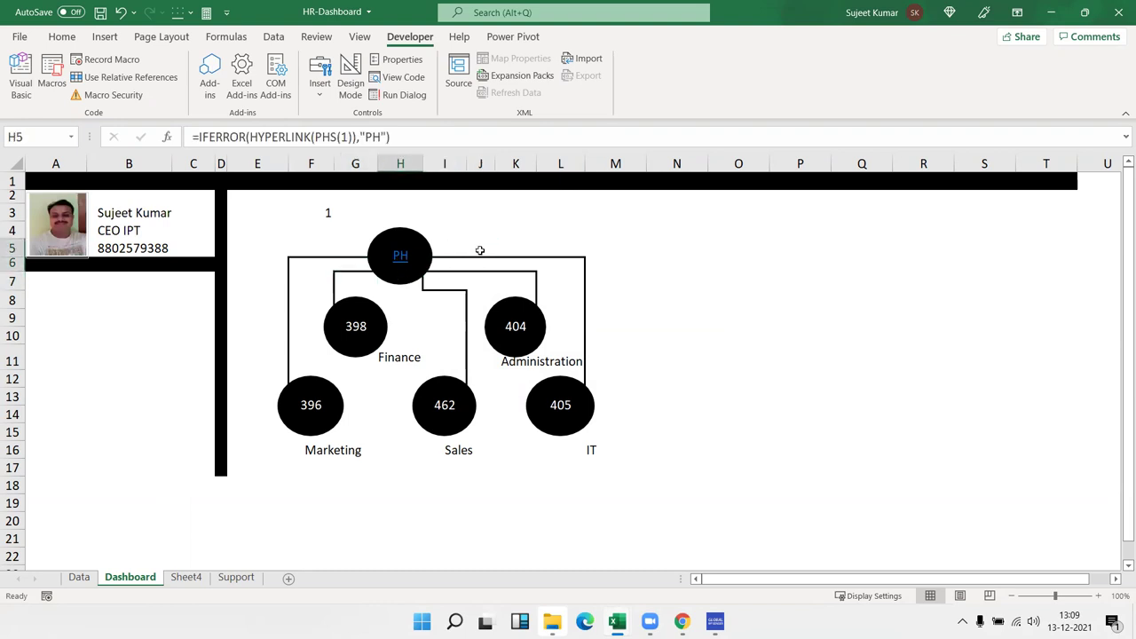
pyautogui.click(388, 136)
pyautogui.press('BackSpace')
pyautogui.press('BackSpace')
pyautogui.press('BackSpace')
pyautogui.press('BackSpace')
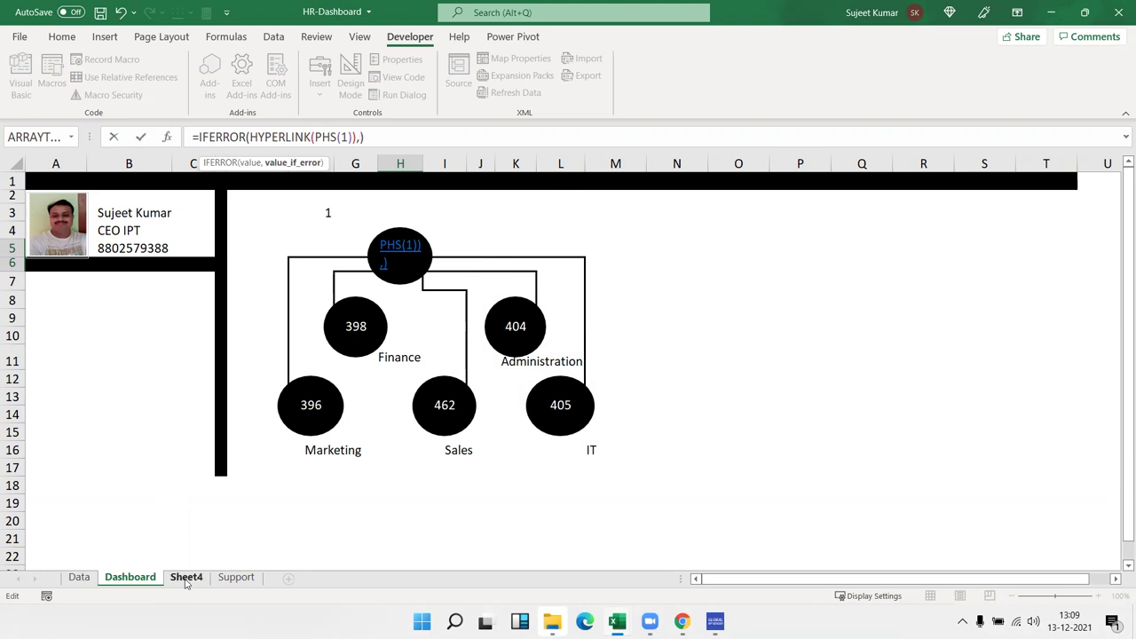
# Point the IFERROR fallback to Support!B7 so the top circle shows 2065.
pyautogui.click(187, 578)
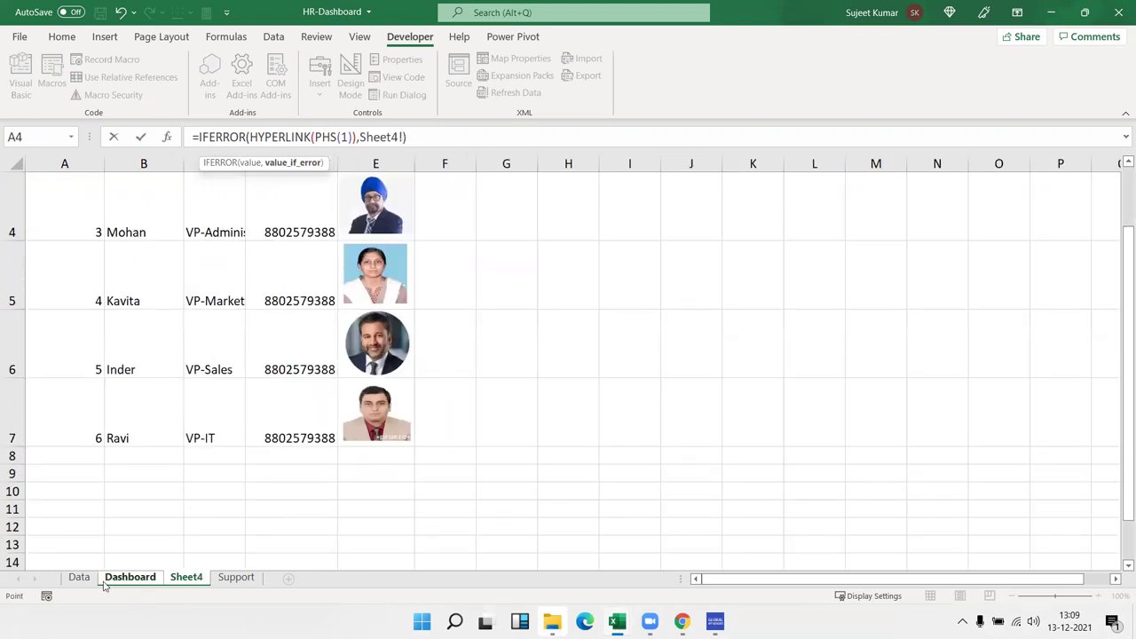
pyautogui.click(233, 578)
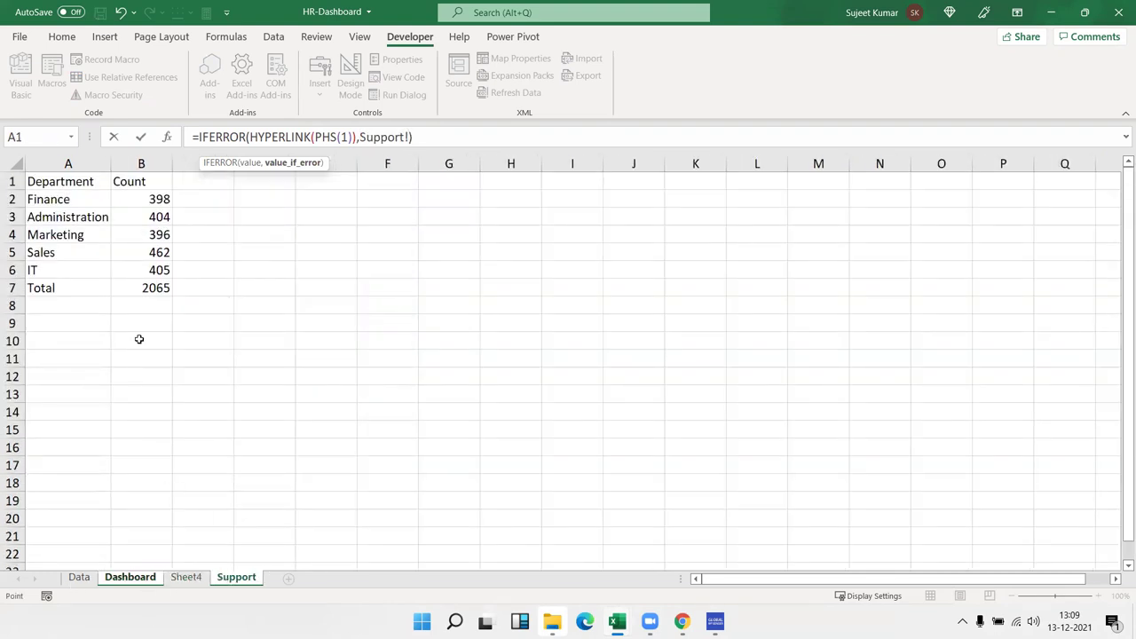
pyautogui.click(135, 287)
pyautogui.press('Return')
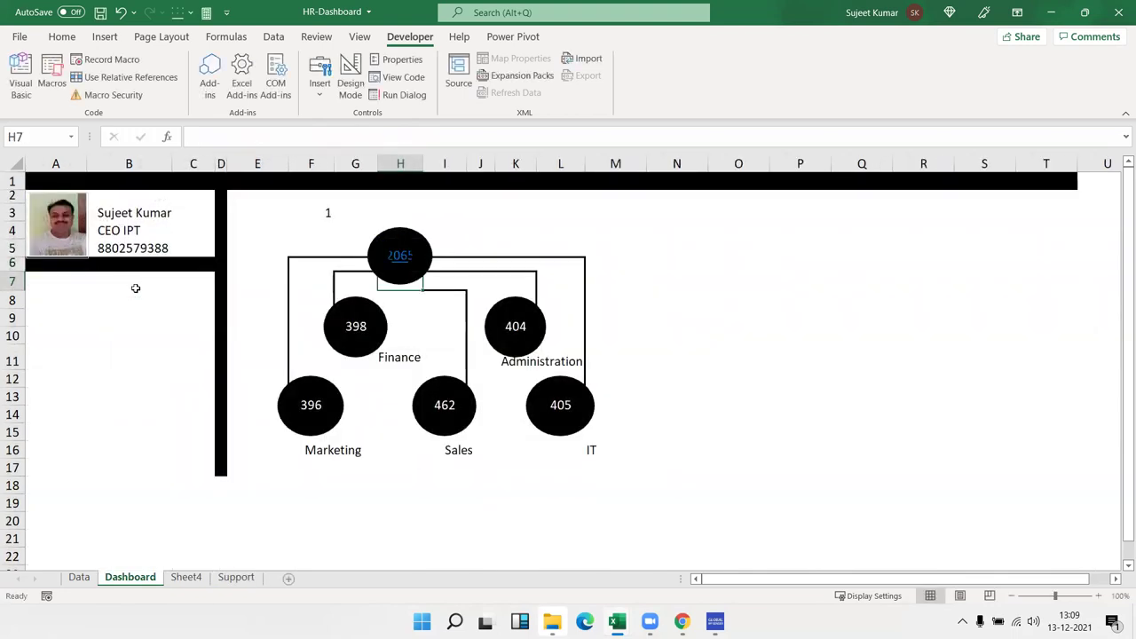
pyautogui.press('Up')
pyautogui.press('Up')
pyautogui.press('Up')
pyautogui.press('Down')
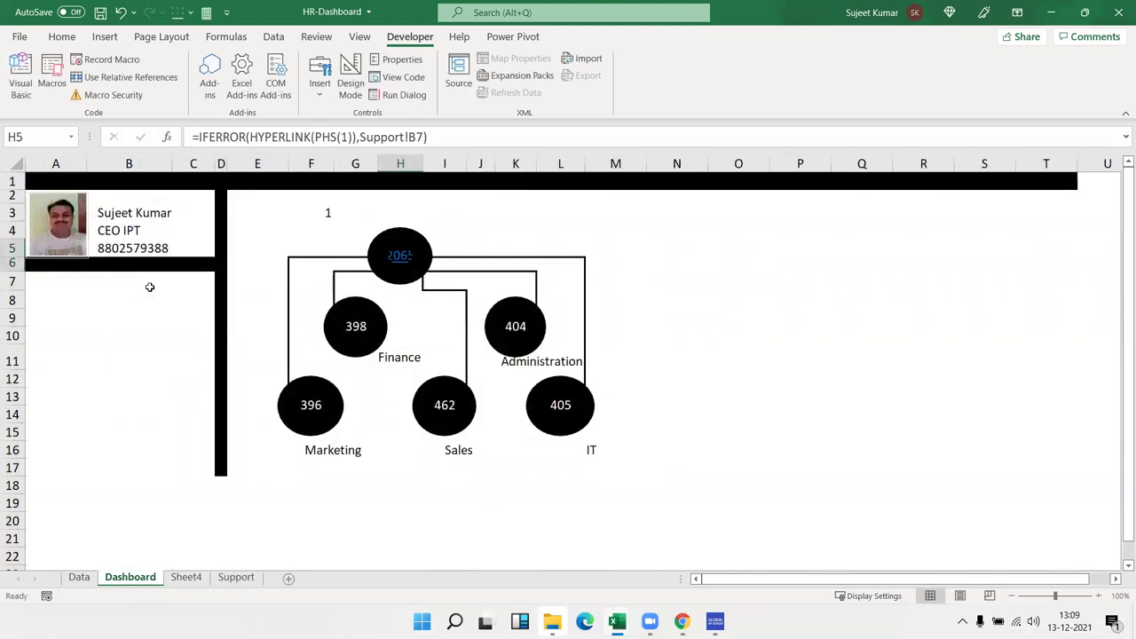
pyautogui.click(61, 37)
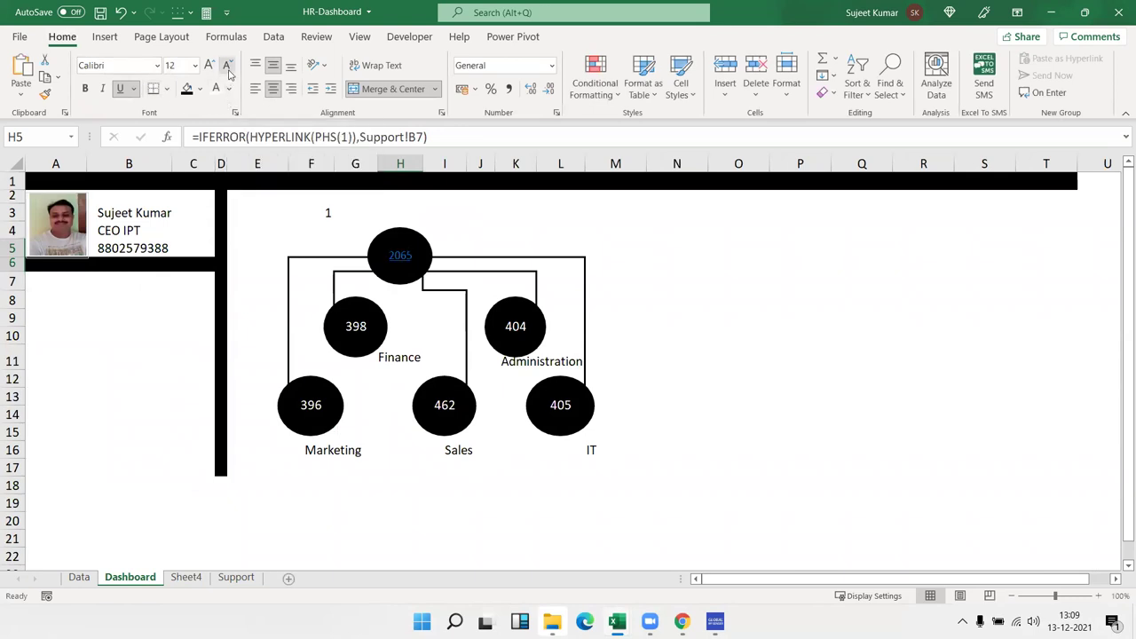
pyautogui.click(699, 316)
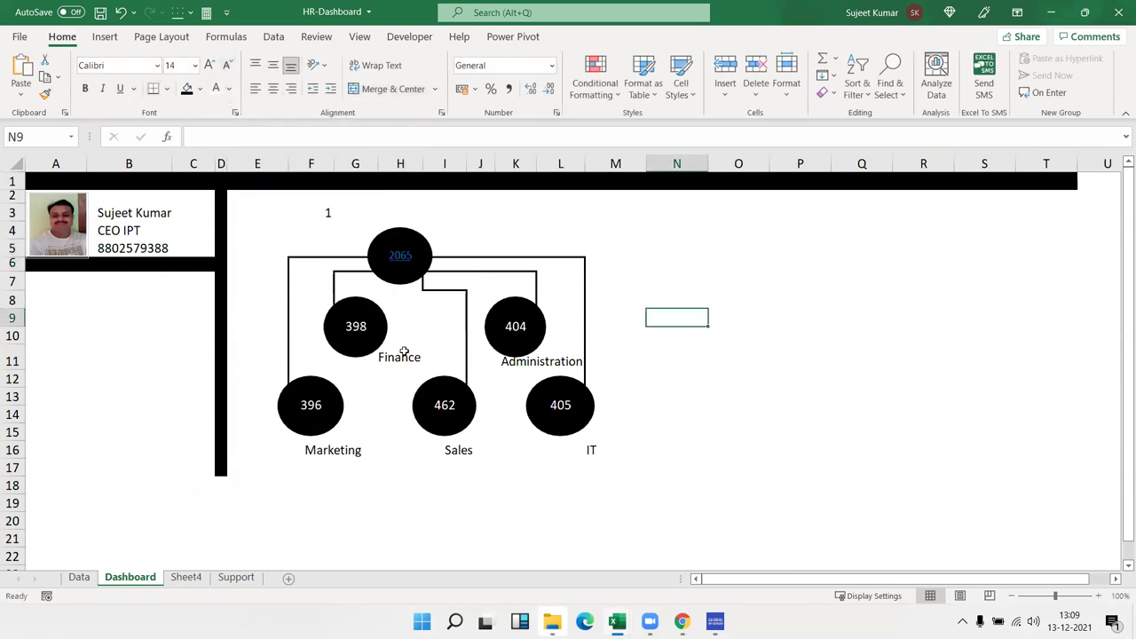
pyautogui.click(322, 214)
pyautogui.write('4')
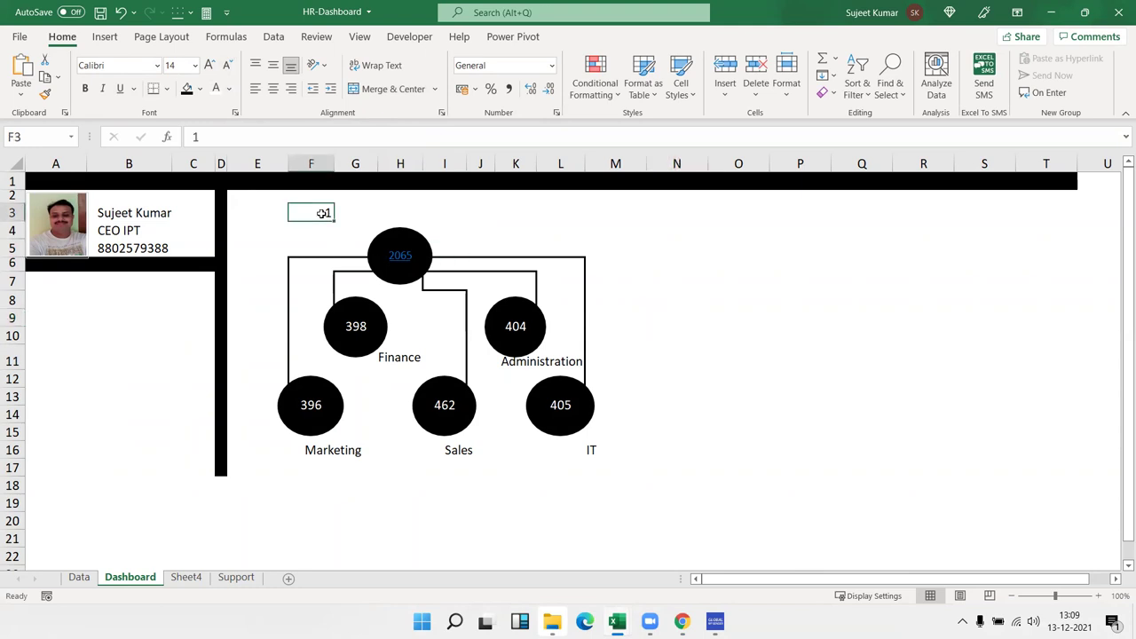
pyautogui.press('Return')
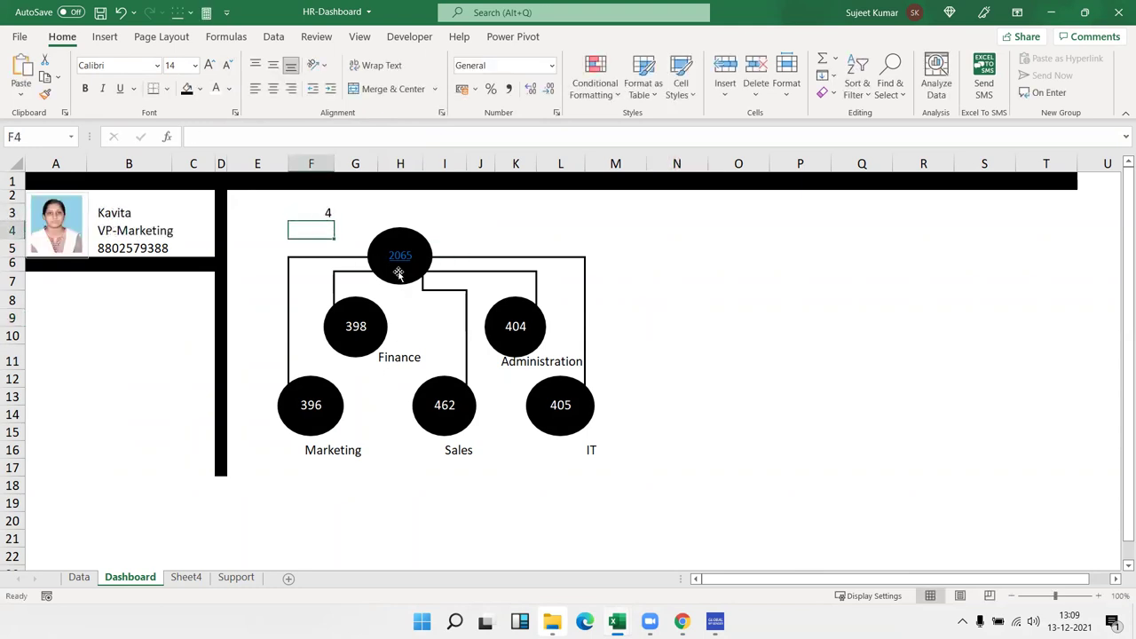
pyautogui.click(400, 261)
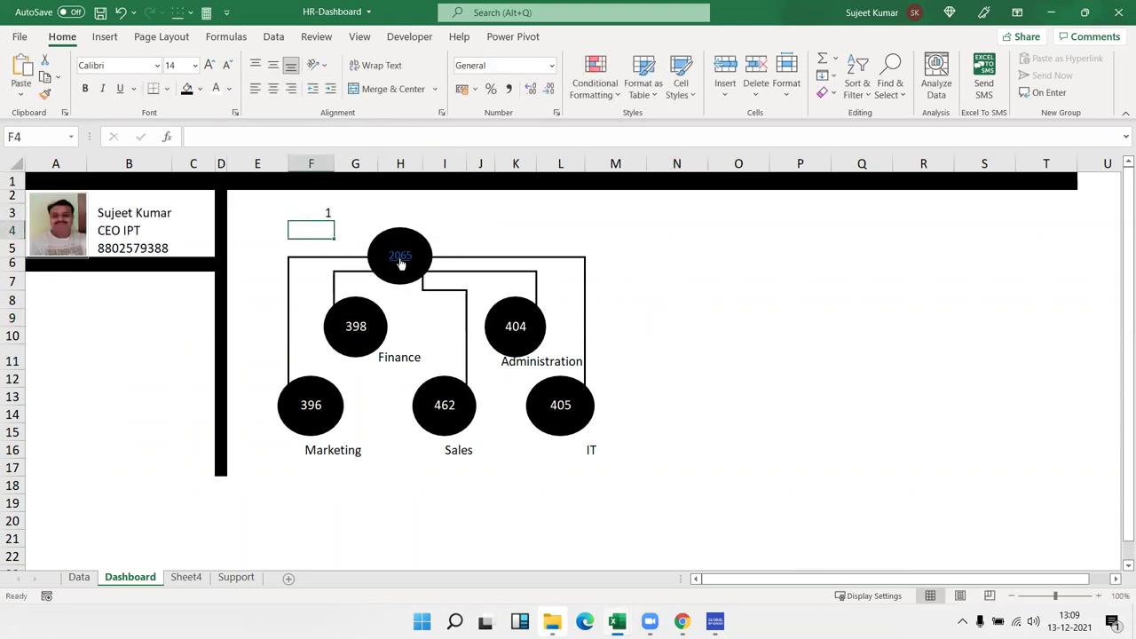
pyautogui.click(491, 254)
pyautogui.press('Left')
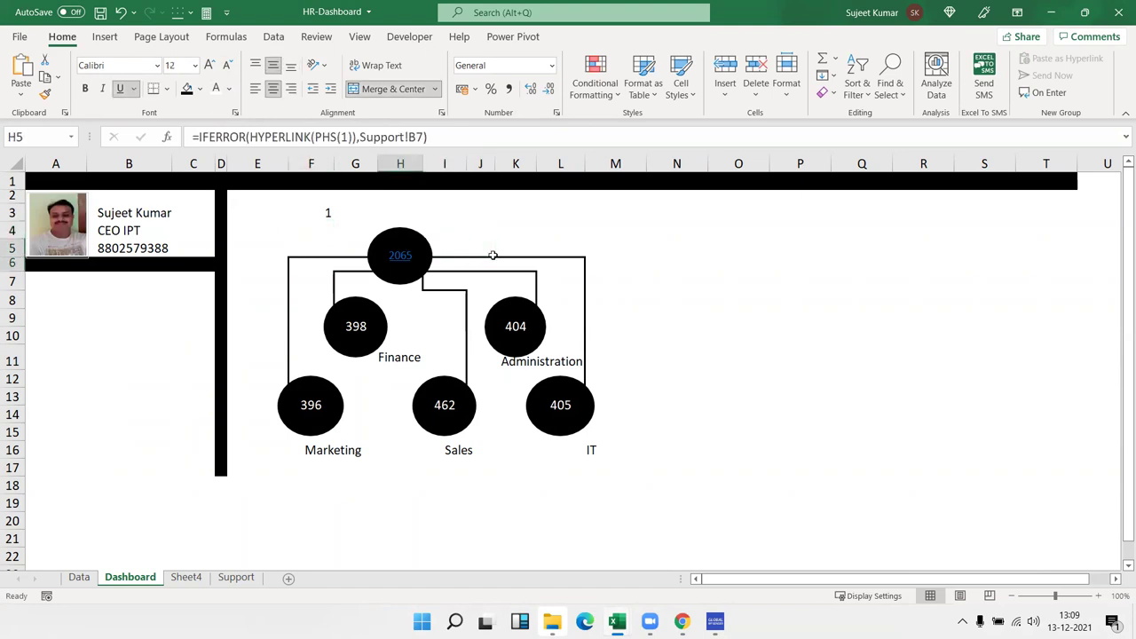
pyautogui.moveTo(434, 135); pyautogui.dragTo(196, 135)
pyautogui.hotkey('ctrl', 'c')
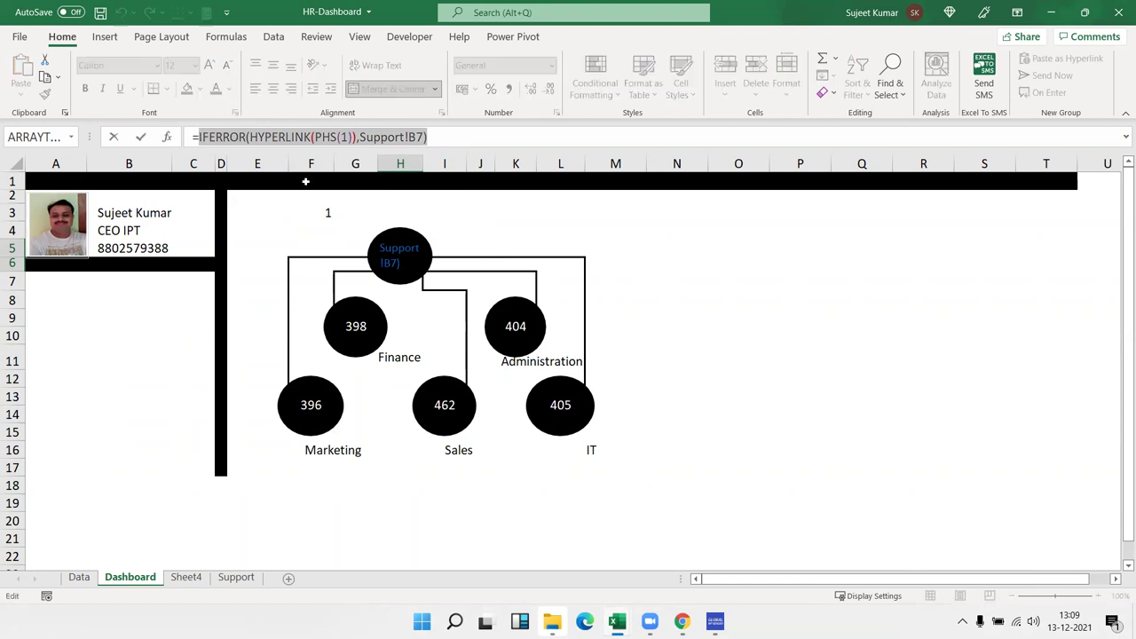
# Paste H5's IFERROR hyperlink formula into the Finance circle G9, with fallback Support!B1.
pyautogui.press('Escape')
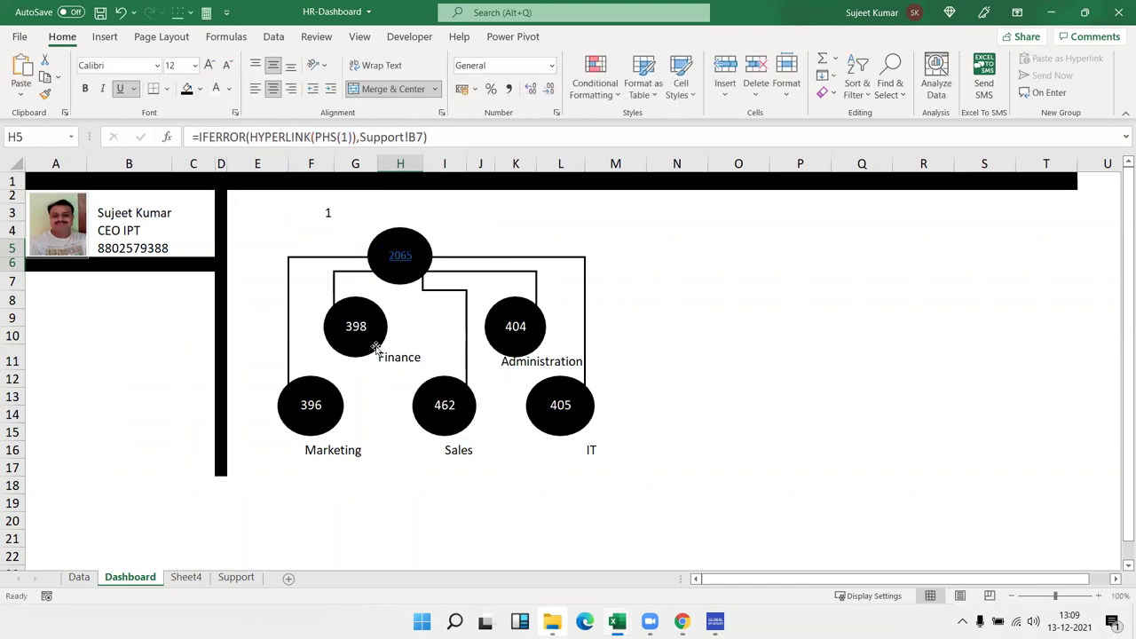
pyautogui.click(407, 329)
pyautogui.press('Left')
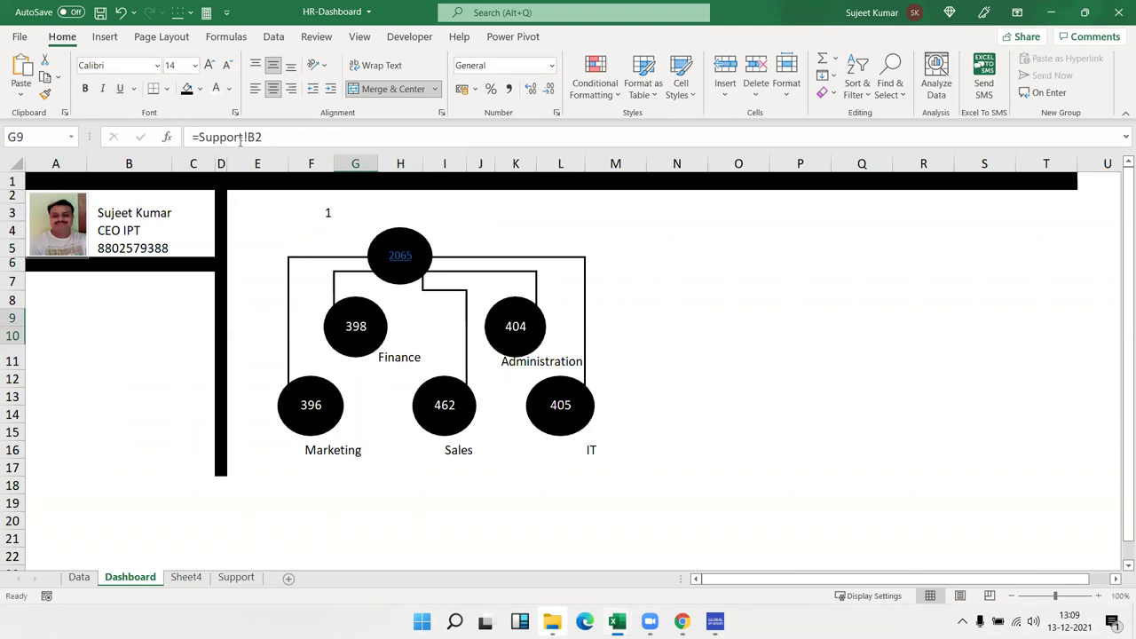
pyautogui.moveTo(278, 140); pyautogui.dragTo(200, 138)
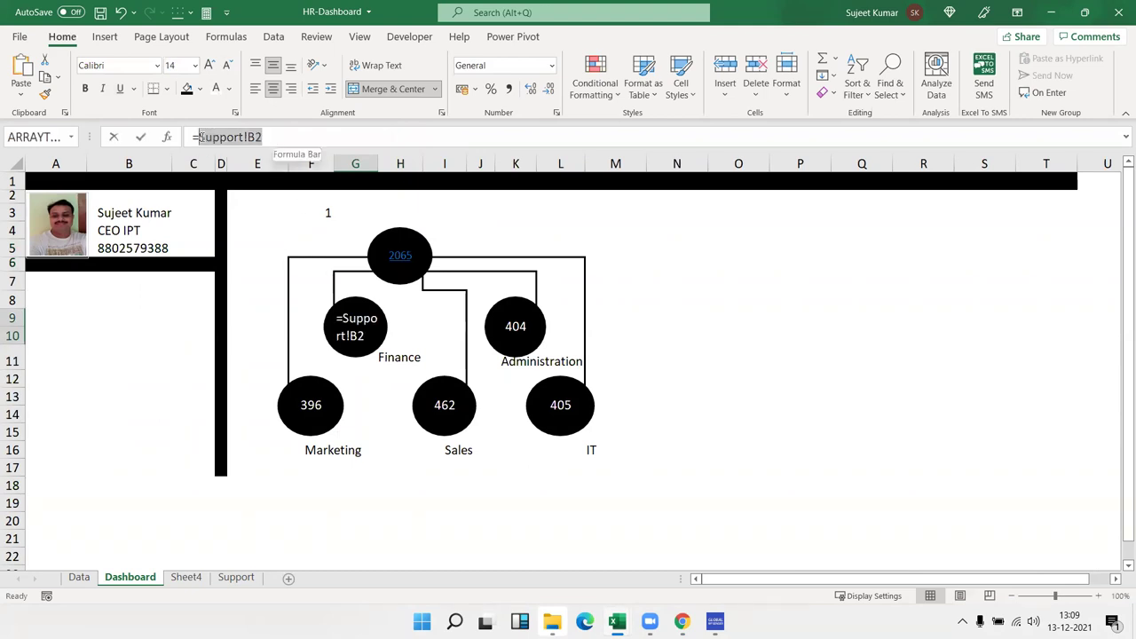
pyautogui.hotkey('ctrl', 'v')
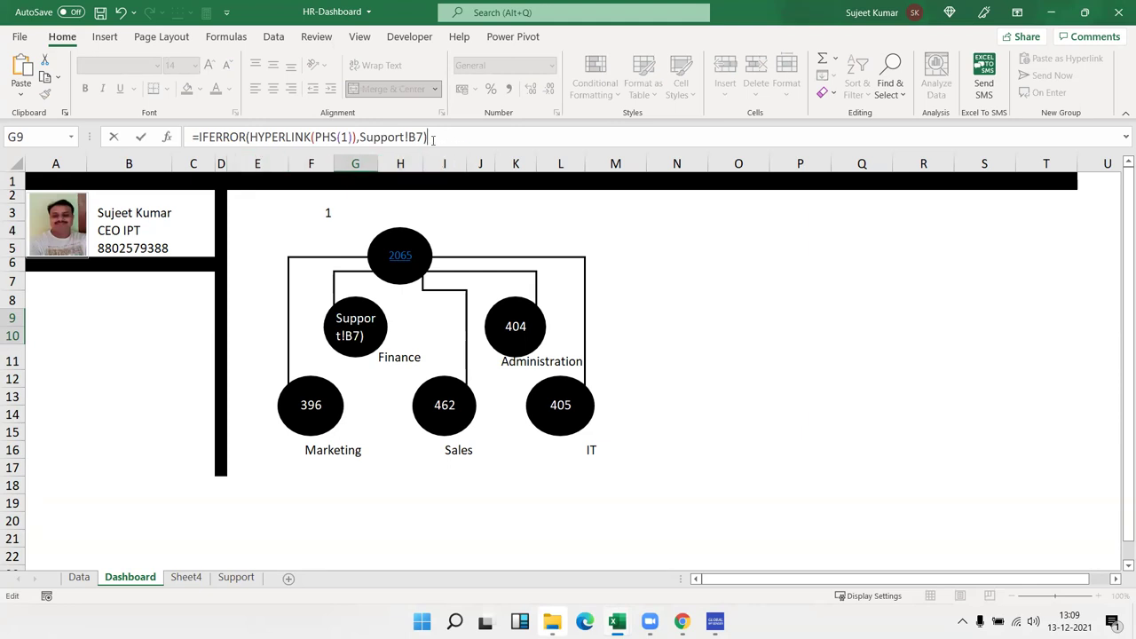
pyautogui.click(418, 136)
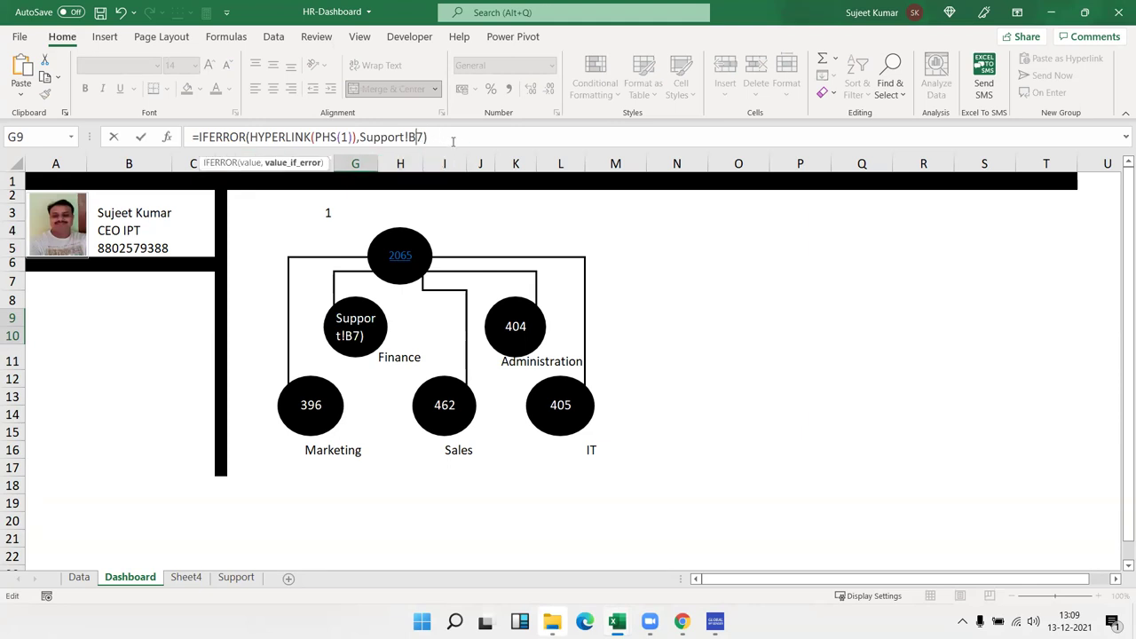
pyautogui.press('BackSpace')
pyautogui.press('Delete')
pyautogui.write('b1')
pyautogui.press('Return')
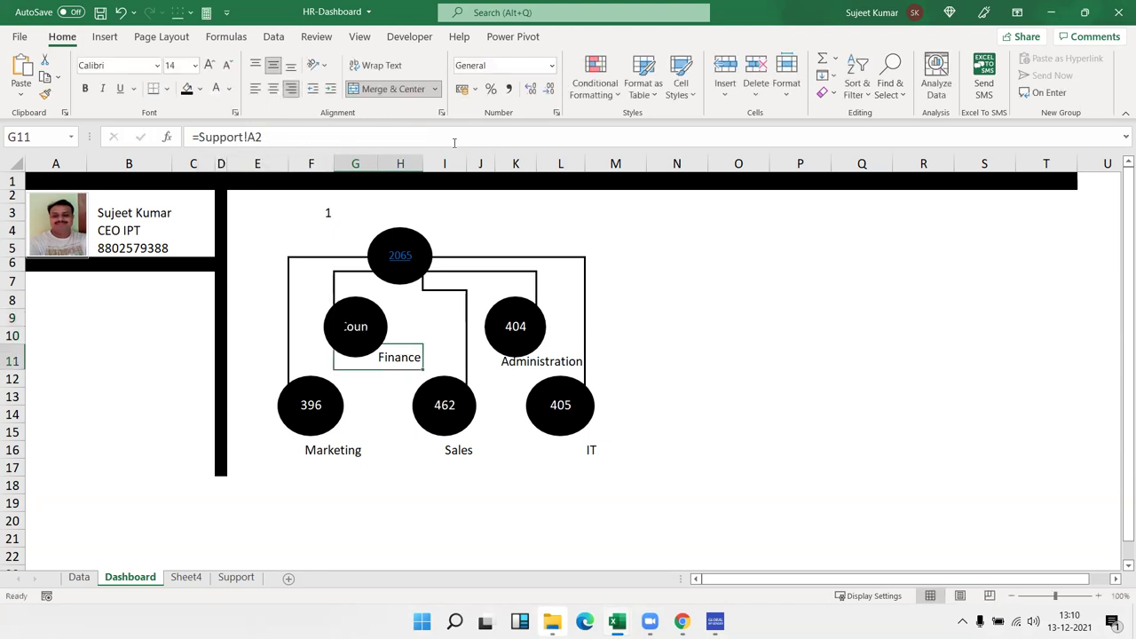
# Correct the Finance circle's fallback to Support!B2 so it shows 398.
pyautogui.press('Up')
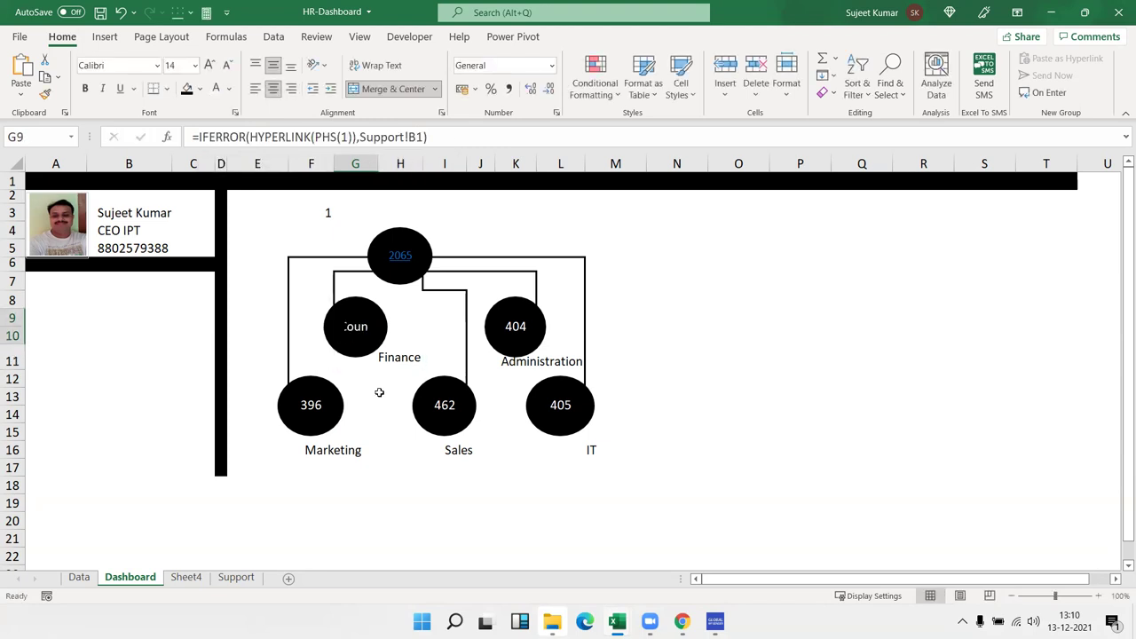
pyautogui.click(416, 138)
pyautogui.press('Delete')
pyautogui.write('2')
pyautogui.press('Return')
# Review the Support sheet counts and Sheet4 photos, then return to the Dashboard.
pyautogui.press('Up')
pyautogui.click(234, 581)
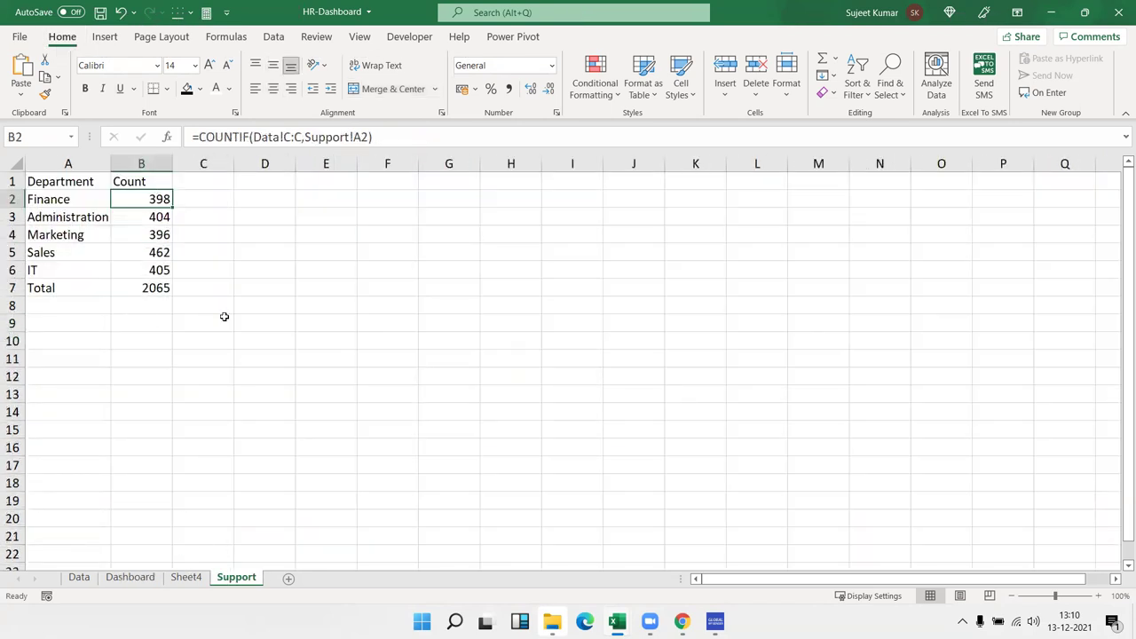
pyautogui.click(186, 577)
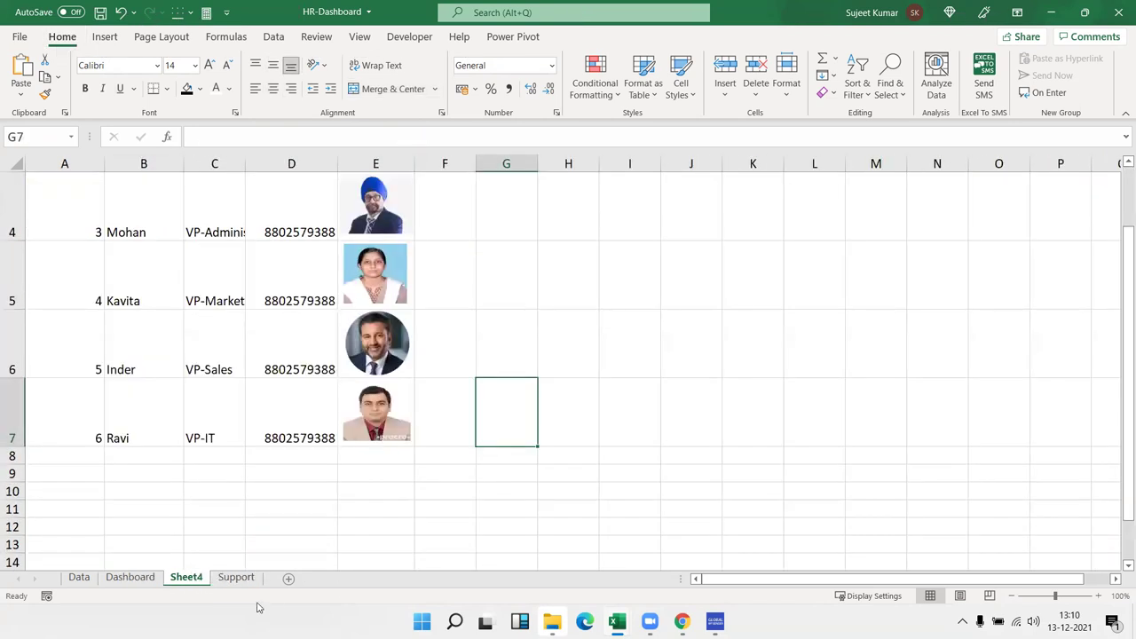
pyautogui.click(236, 578)
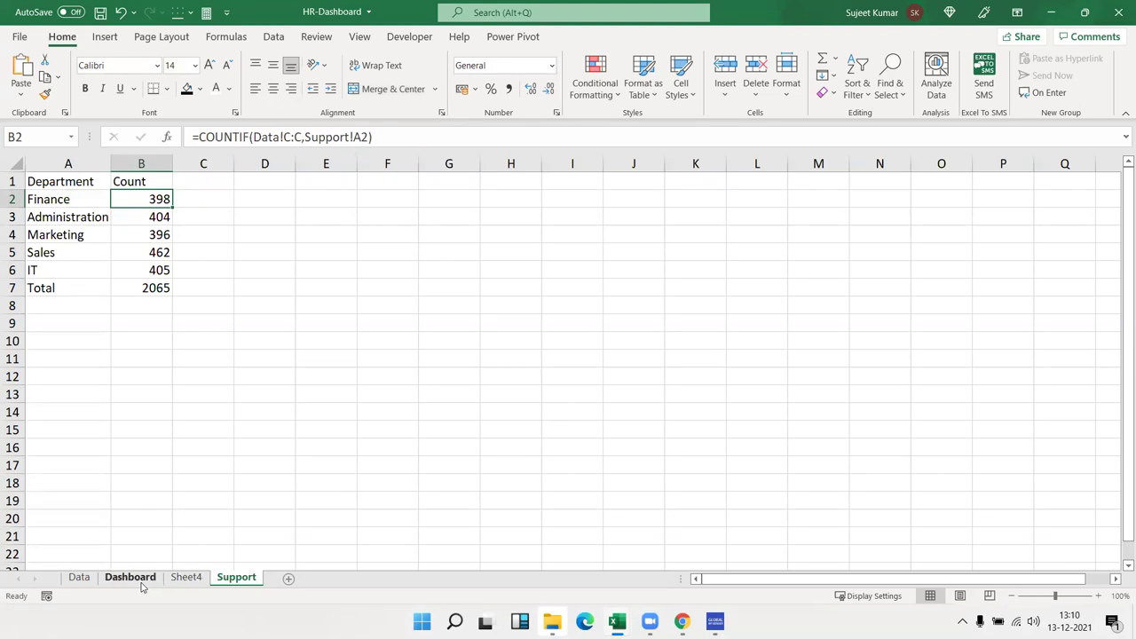
pyautogui.click(140, 582)
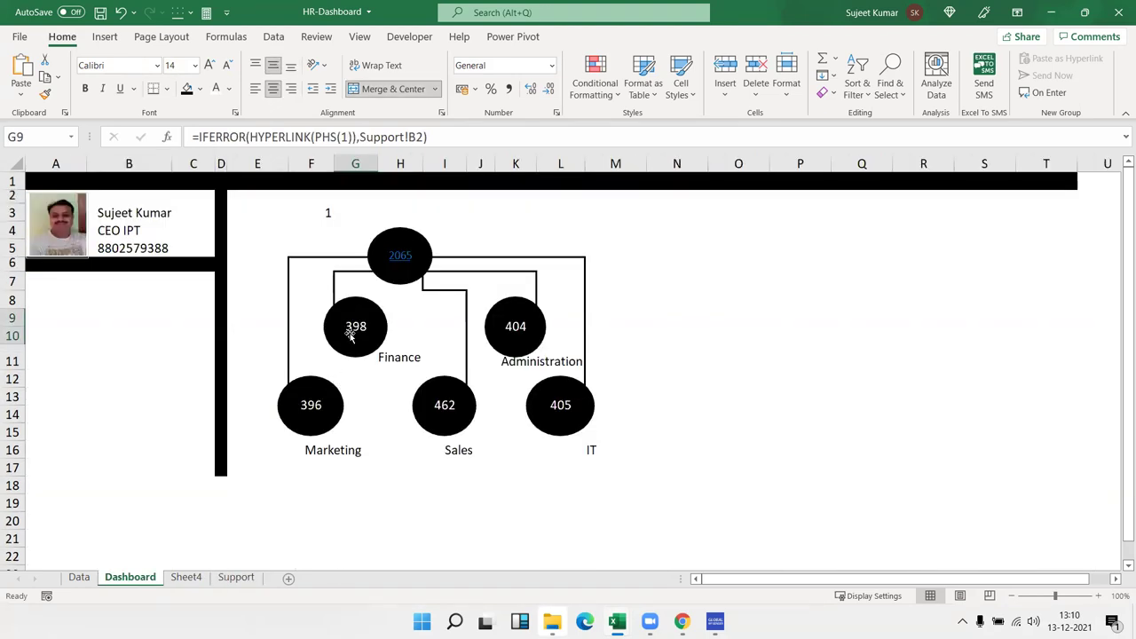